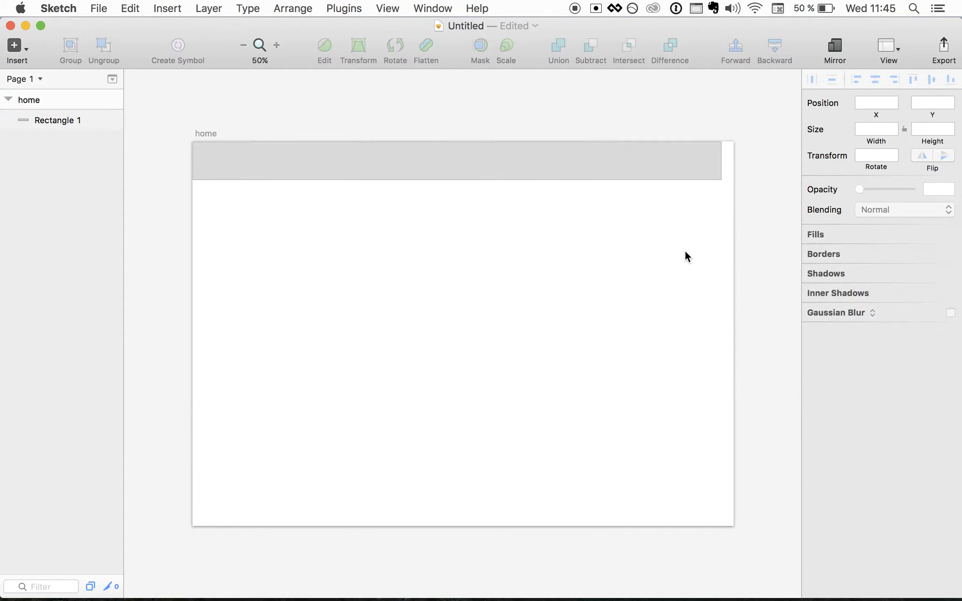
- Resize the header bar rectangle to 1440 wide by 60 tall
click(601, 167)
click(868, 130)
text(1440)
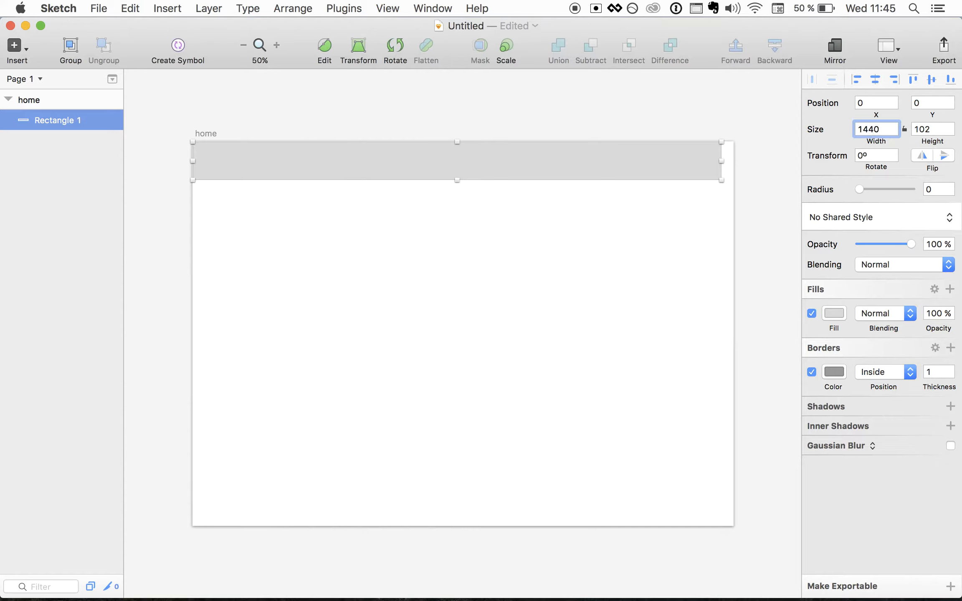
key(Return)
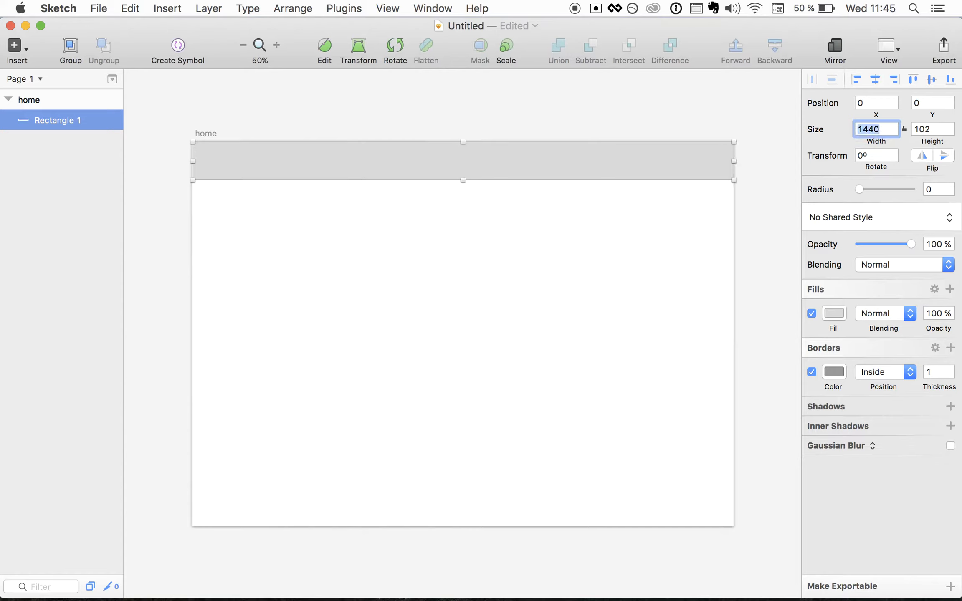
click(928, 132)
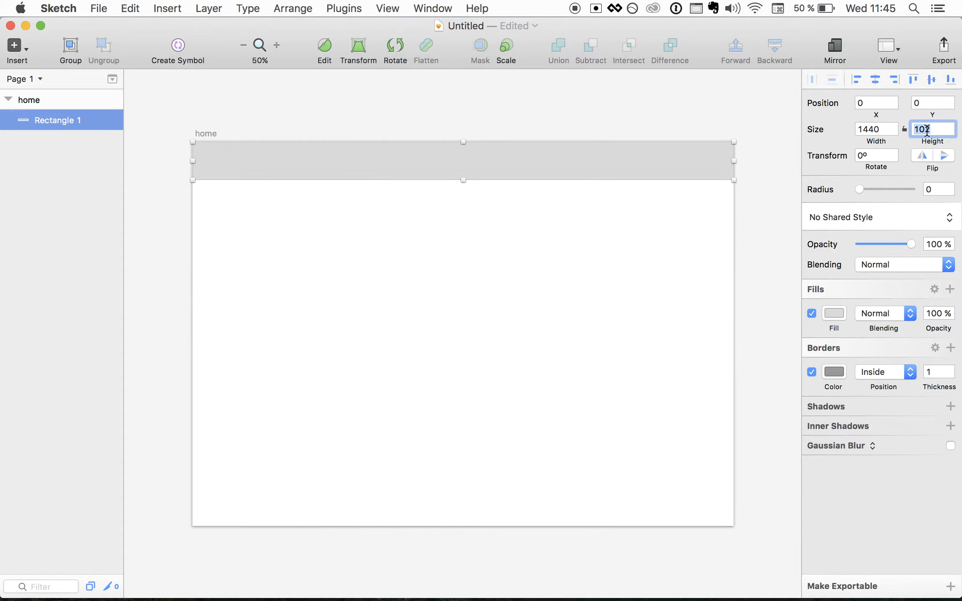
text(60)
key(Return)
- Nudge the header bar to X -1 and turn on the home artboard's Background Color
click(612, 208)
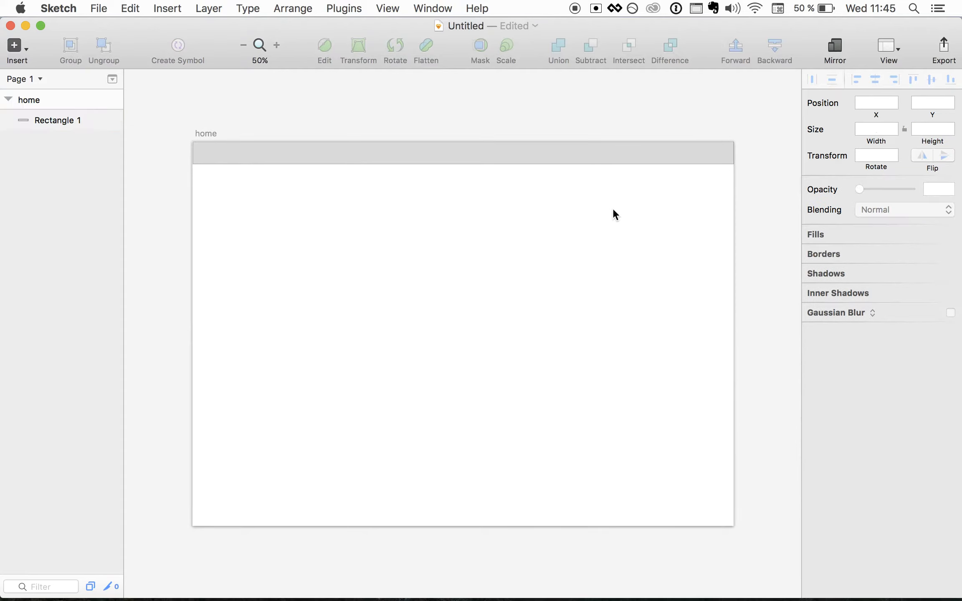
click(619, 155)
key(Right)
key(Left)
key(Left)
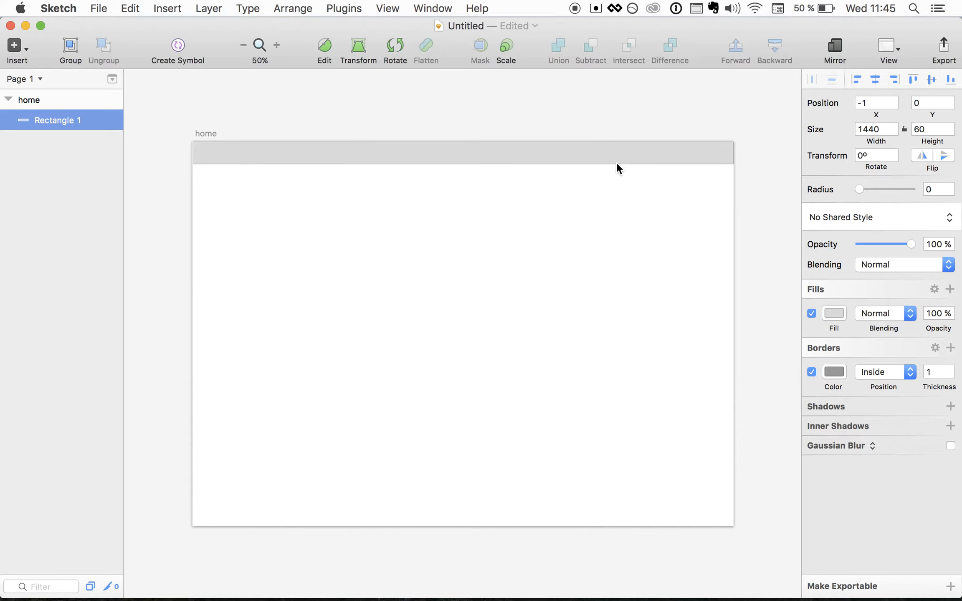
click(603, 198)
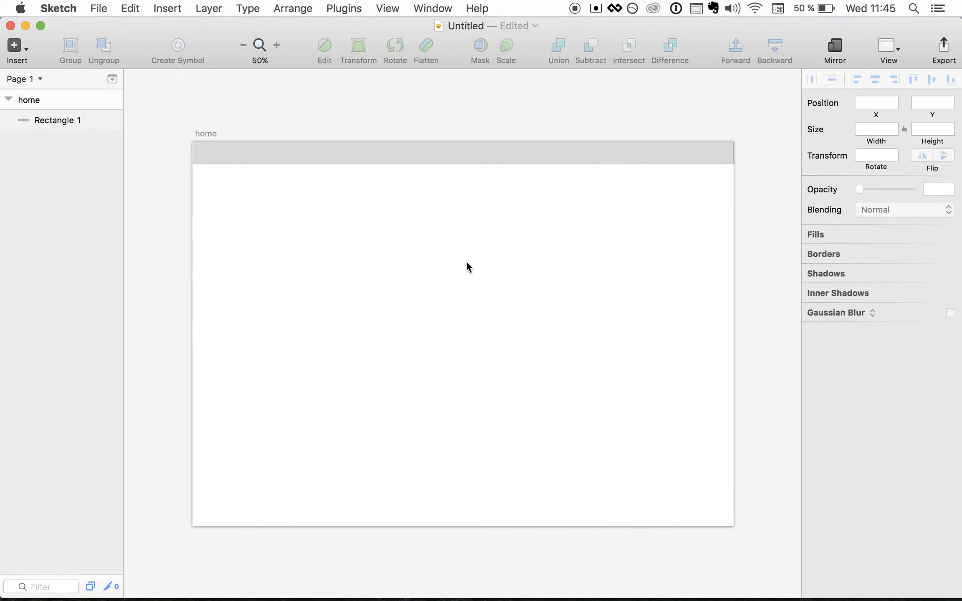
click(37, 100)
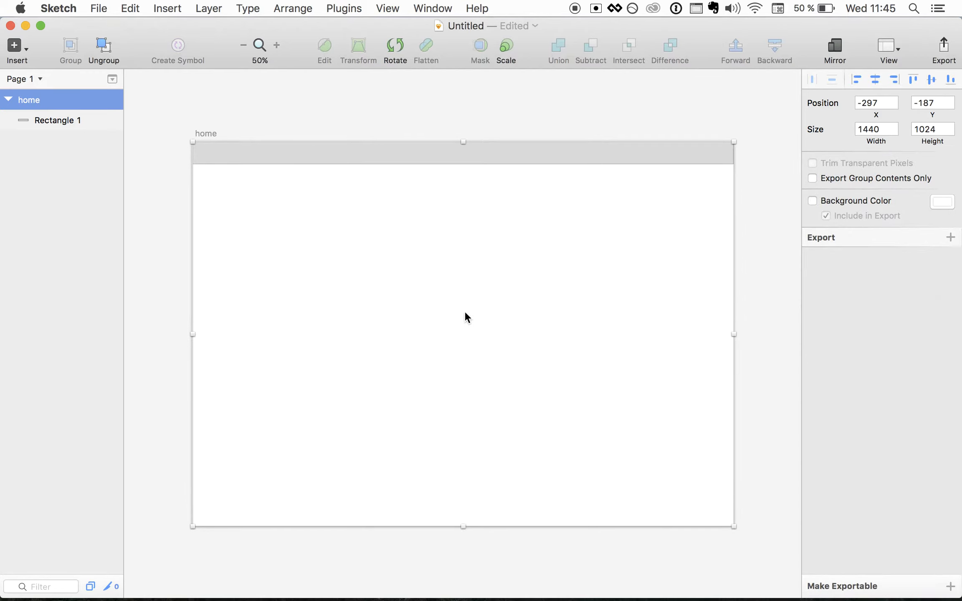
click(812, 200)
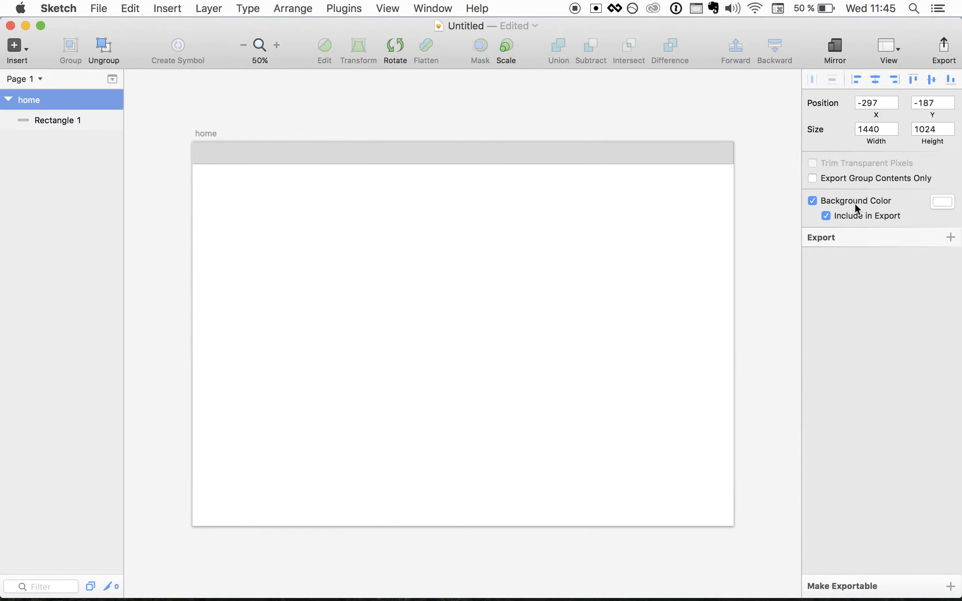
- Set the artboard background to light grey F4F4F4 and make the header bar white FFFFFF without a border
click(941, 202)
drag(852, 253, 804, 236)
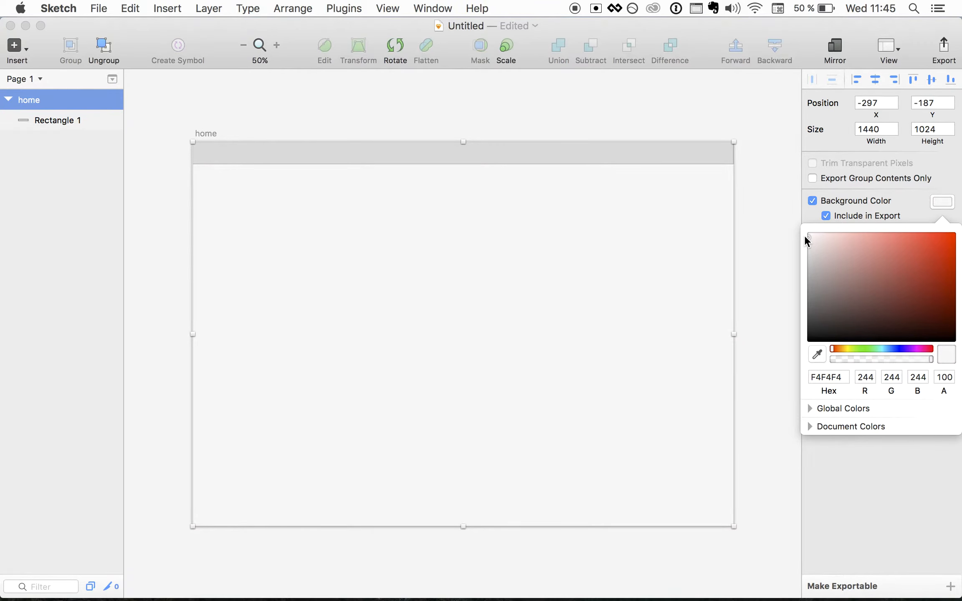
click(588, 151)
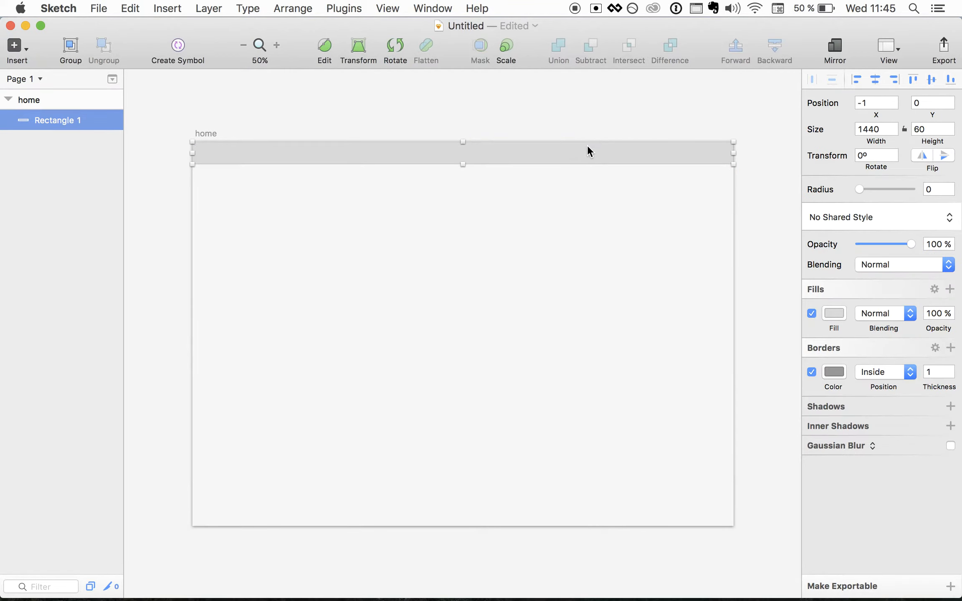
click(833, 314)
drag(832, 377, 800, 360)
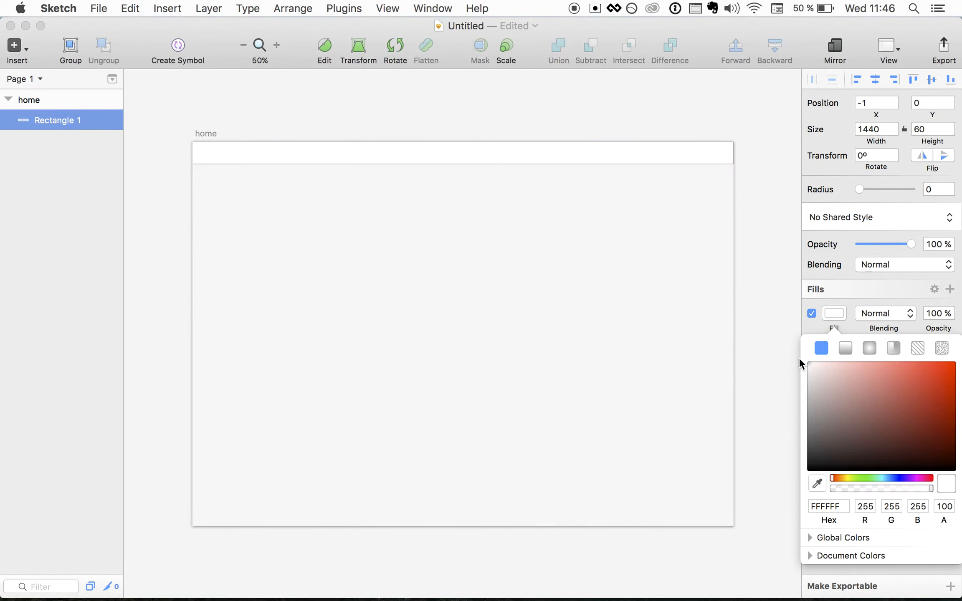
click(815, 328)
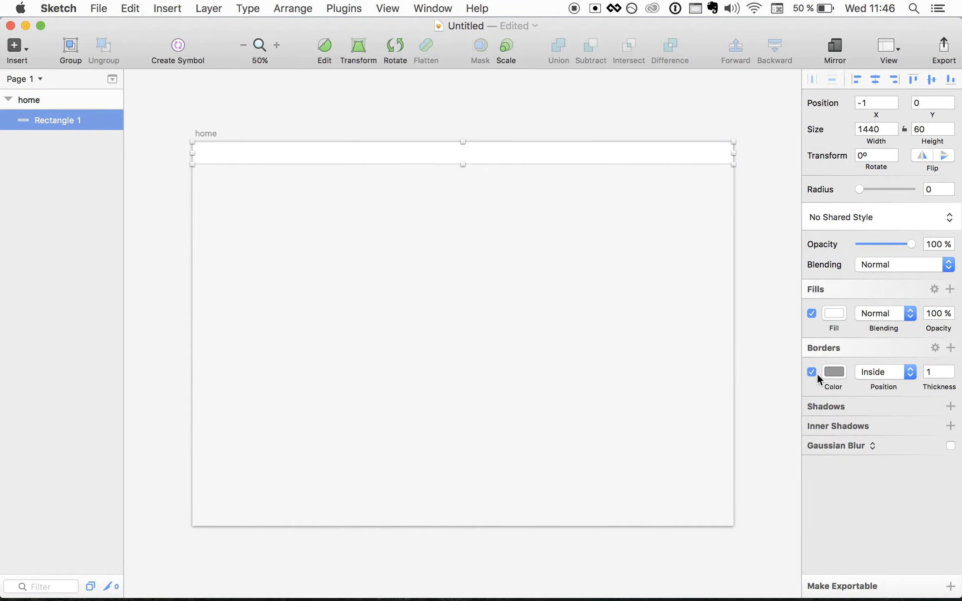
click(812, 372)
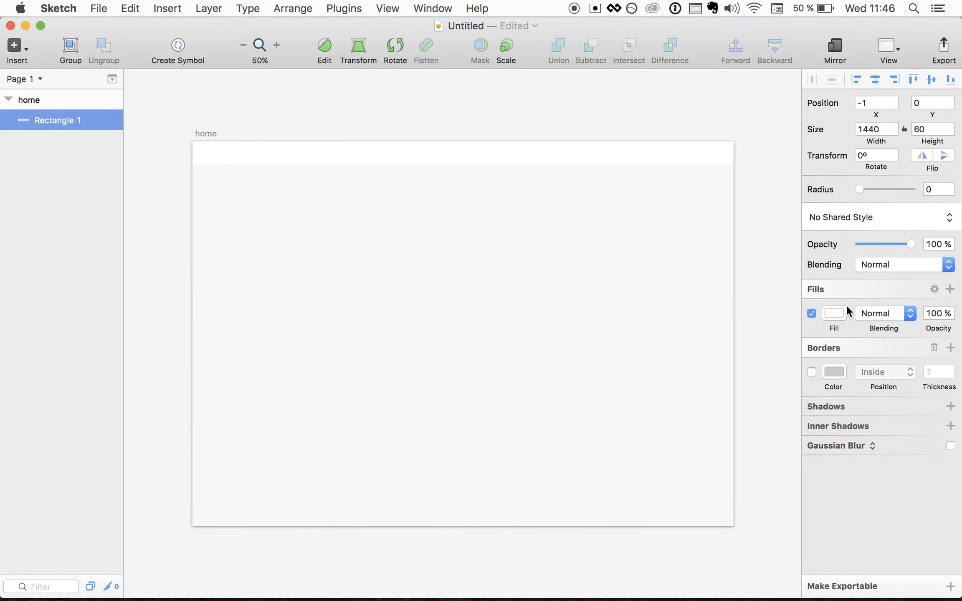
- Add a faint drop shadow to the header bar: Y 2, blur 4, black at 14%
click(833, 405)
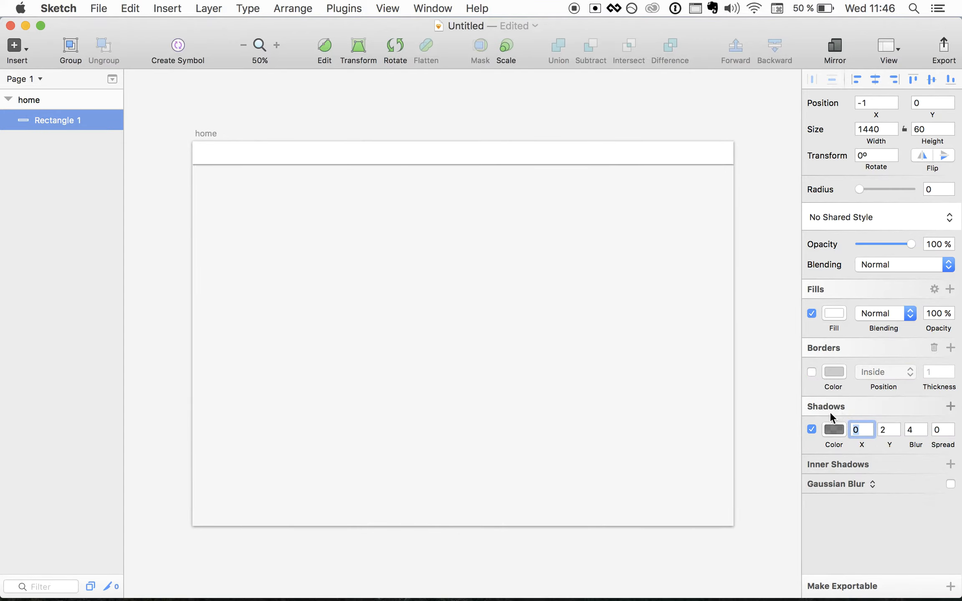
click(834, 430)
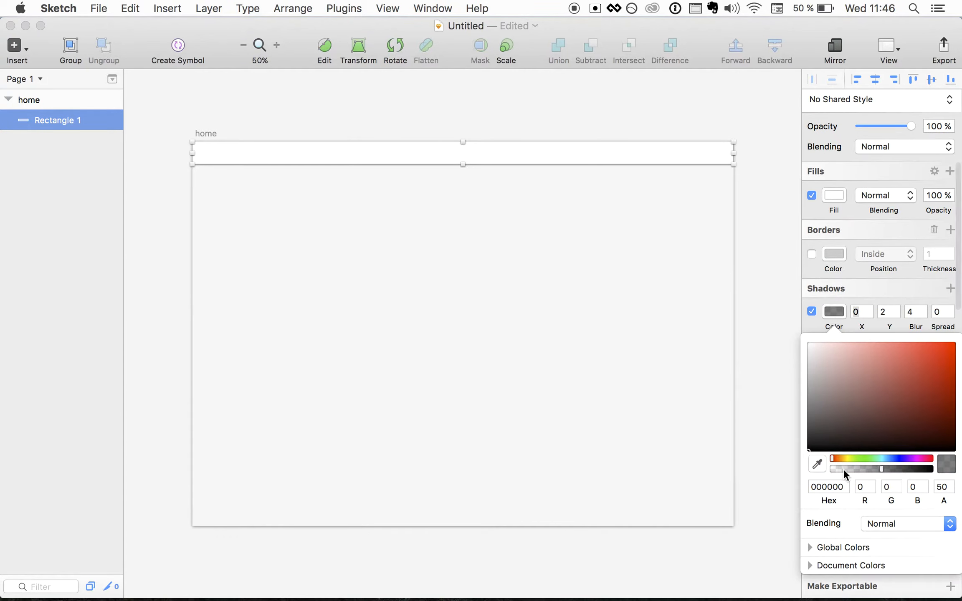
drag(880, 466, 843, 468)
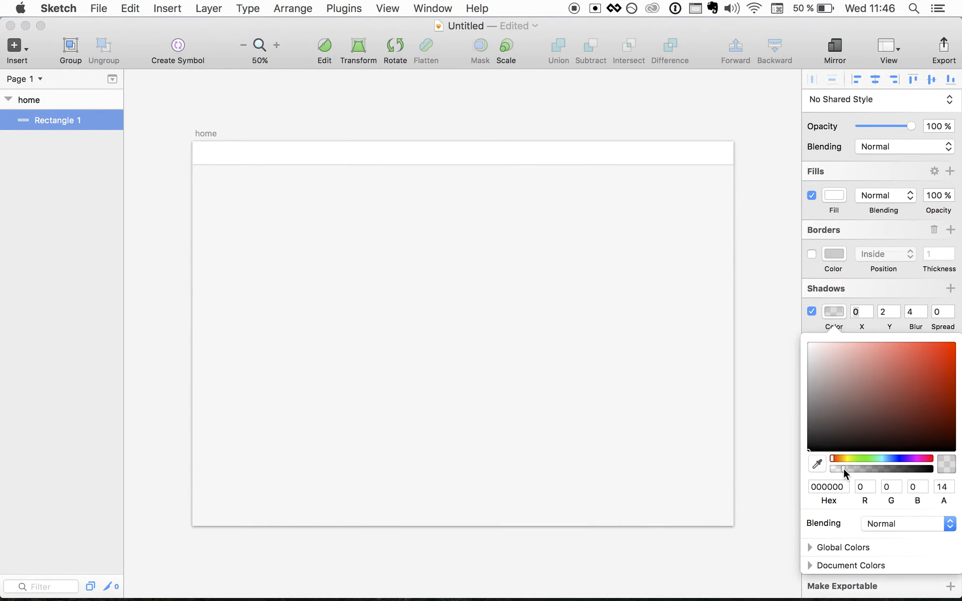
click(418, 252)
click(400, 245)
key(super+0)
scroll(400, 248, up, 5)
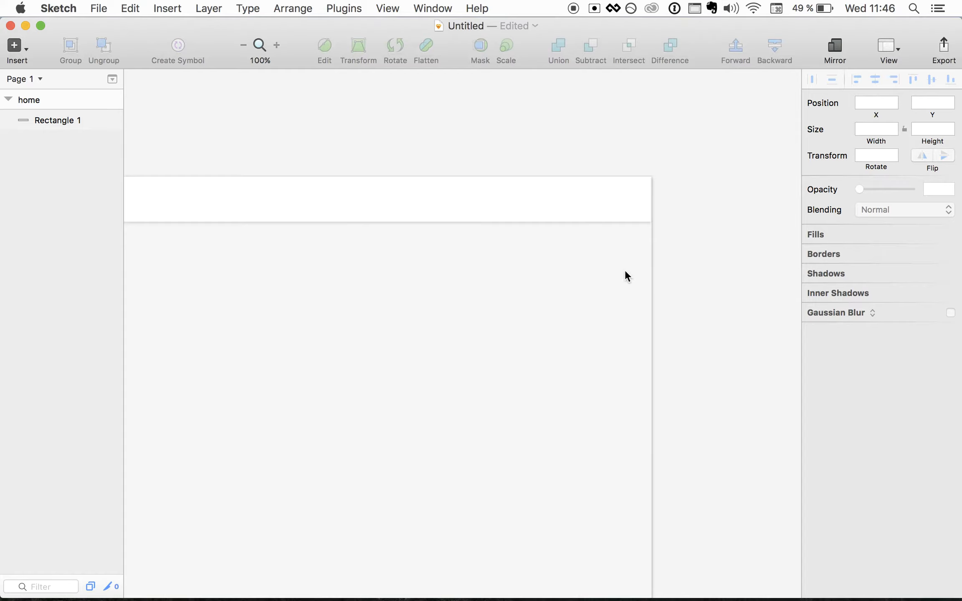
- Draw a small borderless avatar circle near the header bar's right end
click(17, 47)
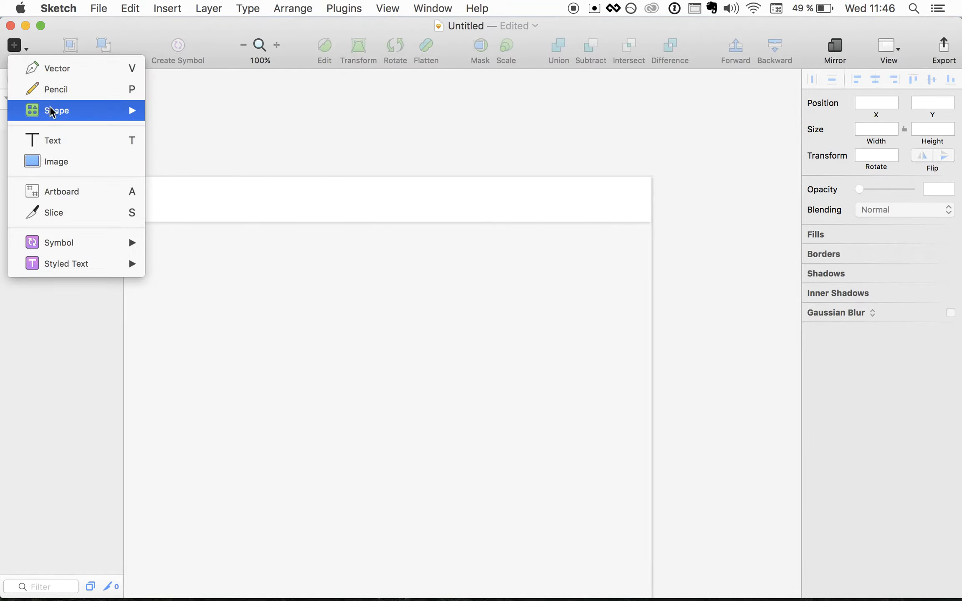
mouse_move(53, 111)
click(190, 173)
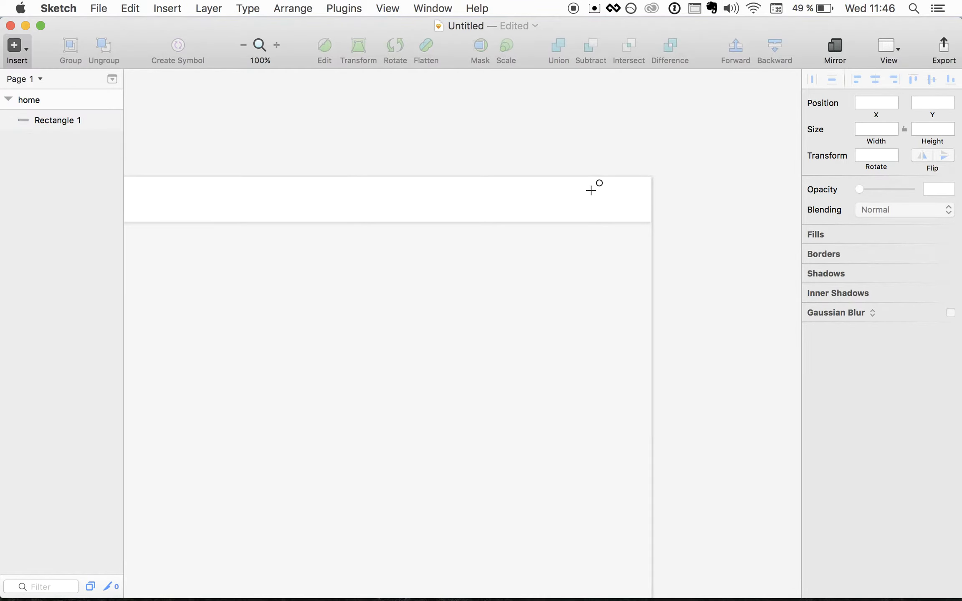
mouse_move(584, 184)
mouse_down()
mouse_move(607, 211)
mouse_move(547, 207)
mouse_up()
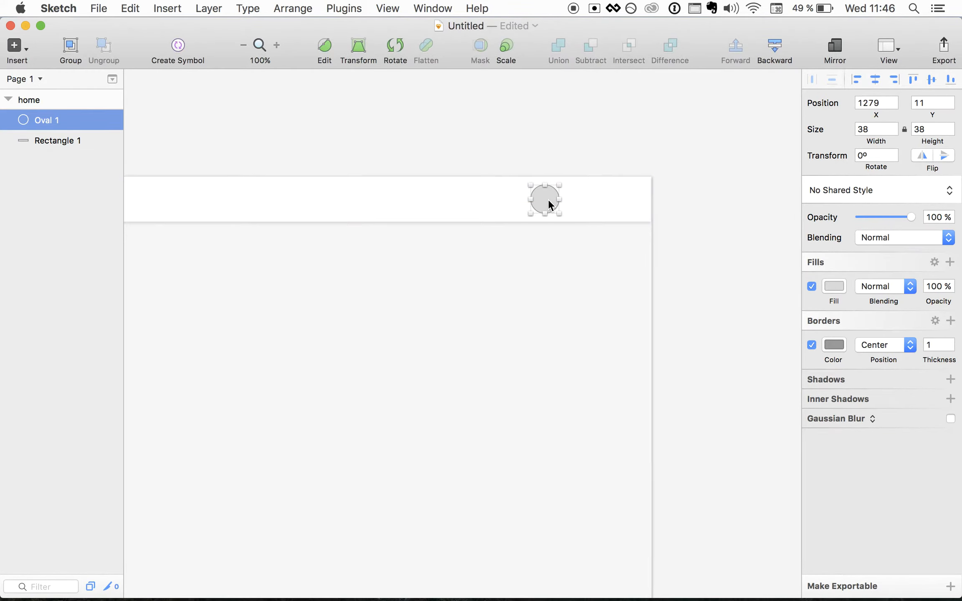
click(811, 345)
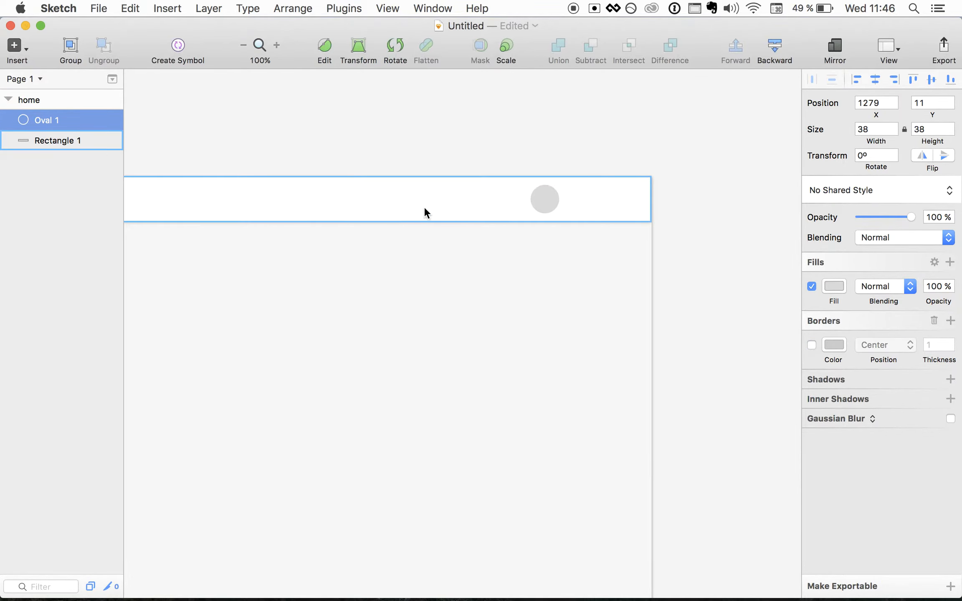
- Add a 'messages' text layer at 20 pt size
key(t)
click(447, 197)
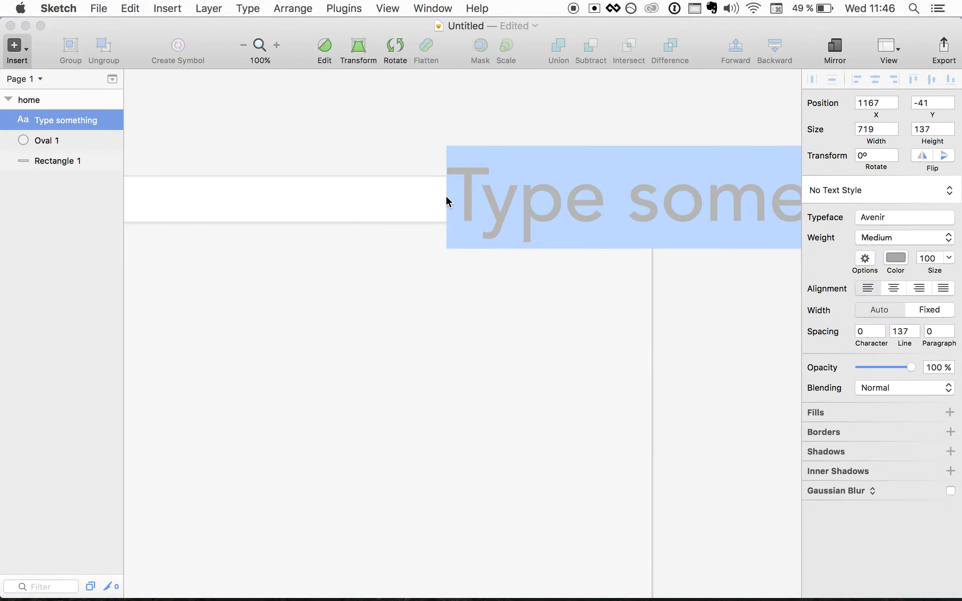
text(messages)
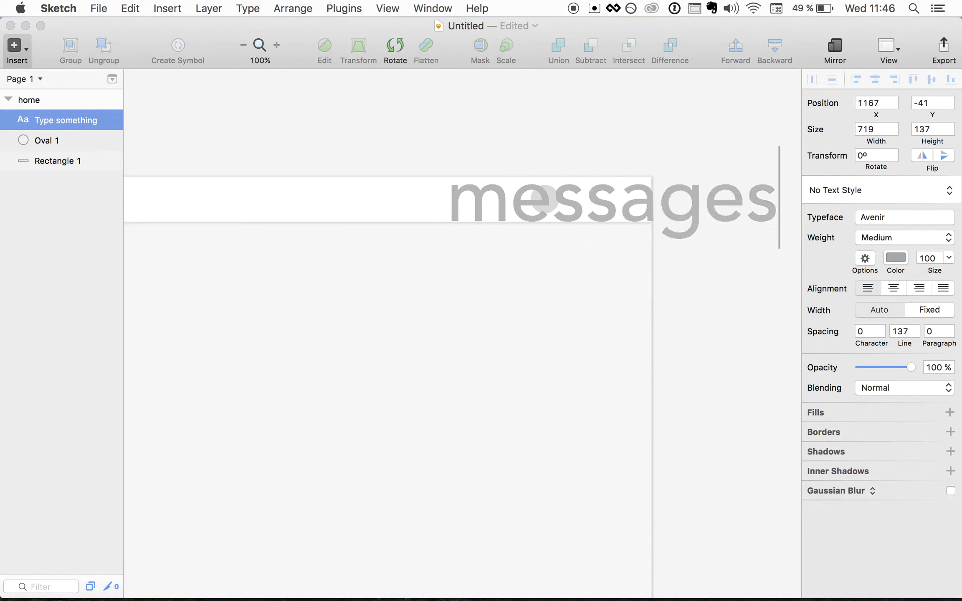
key(super+a)
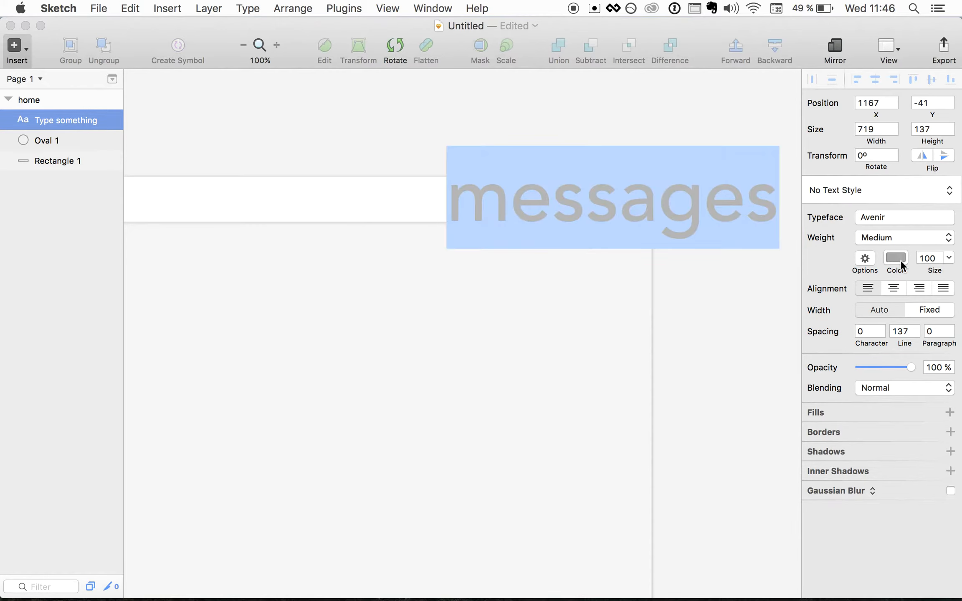
click(925, 257)
key(super+a)
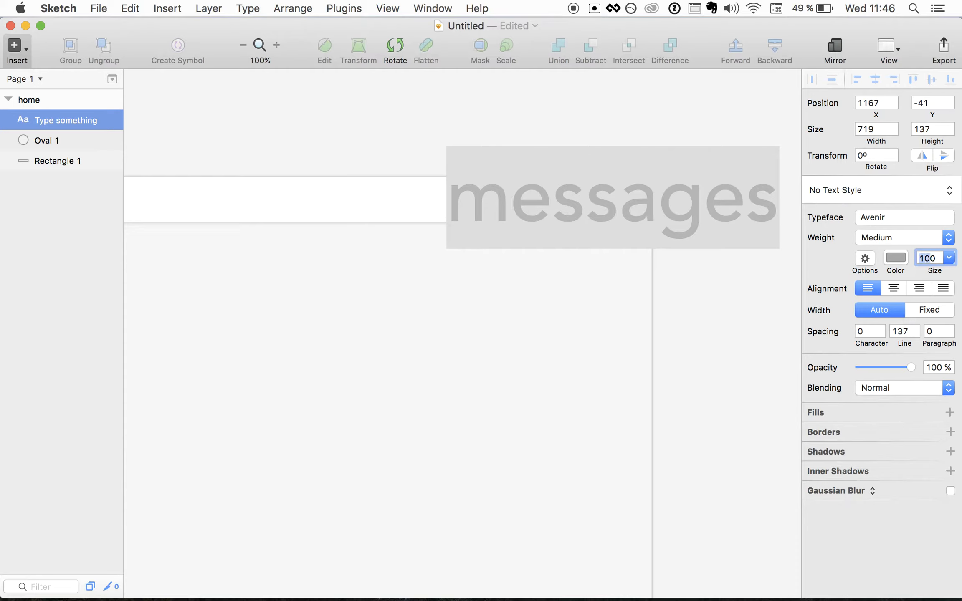
text(20)
key(Return)
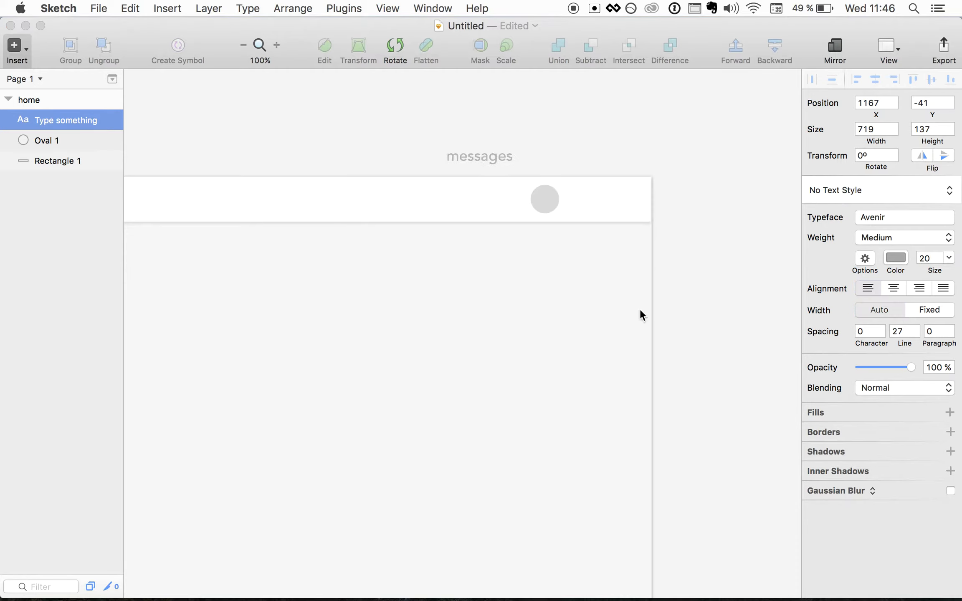
click(496, 158)
click(490, 157)
click(470, 171)
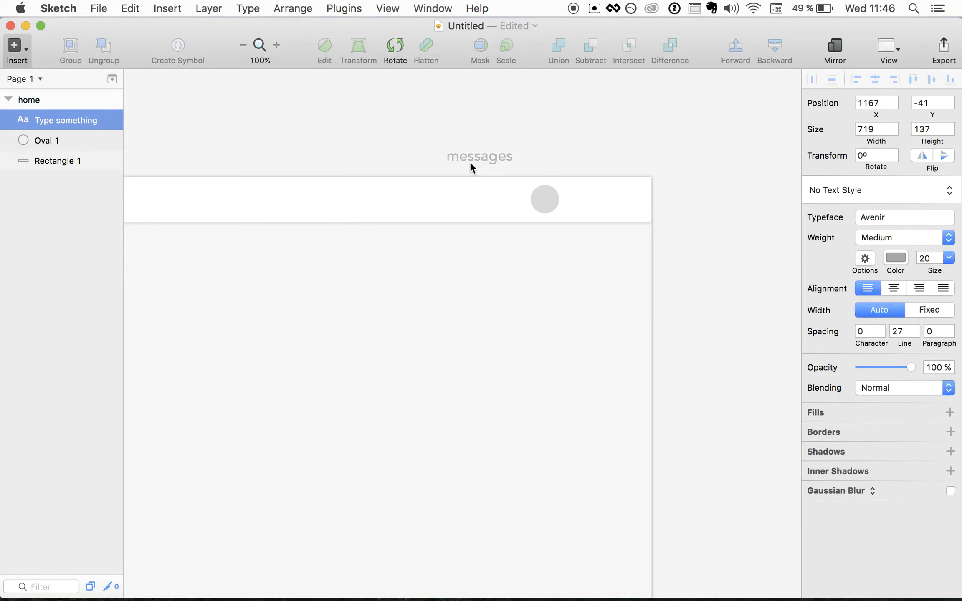
- Move the messages label down into the header bar, left of the circle
click(420, 312)
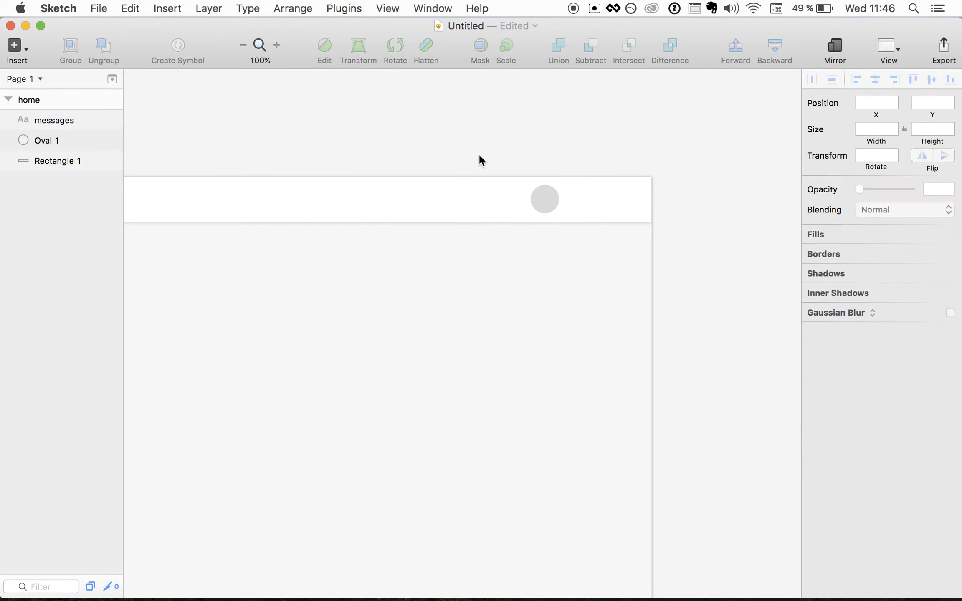
click(84, 120)
drag(461, 163, 470, 199)
key(shift+Left)
key(shift+Left)
key(shift+Left)
key(shift+Left)
key(shift+Left)
key(shift+Left)
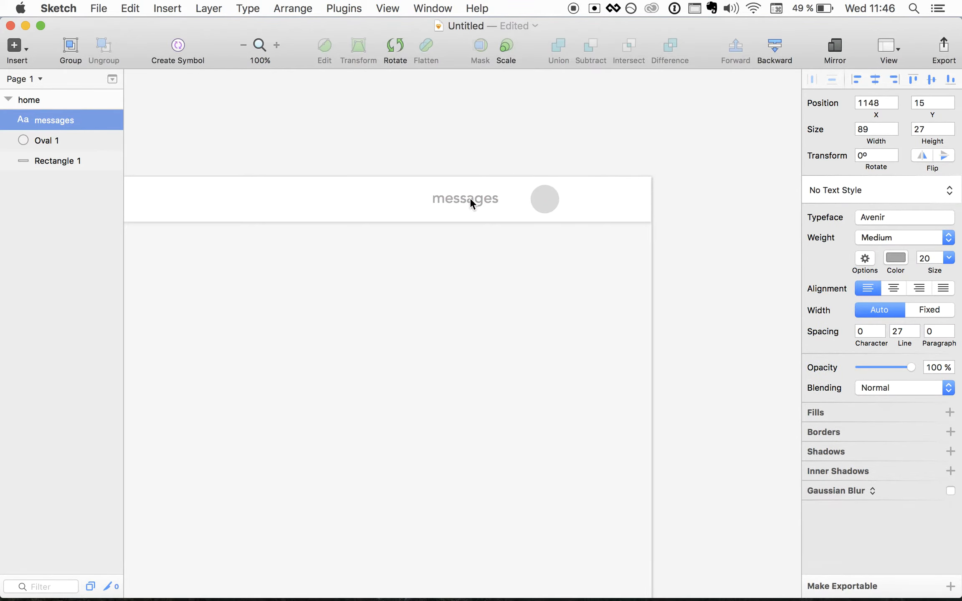
click(435, 268)
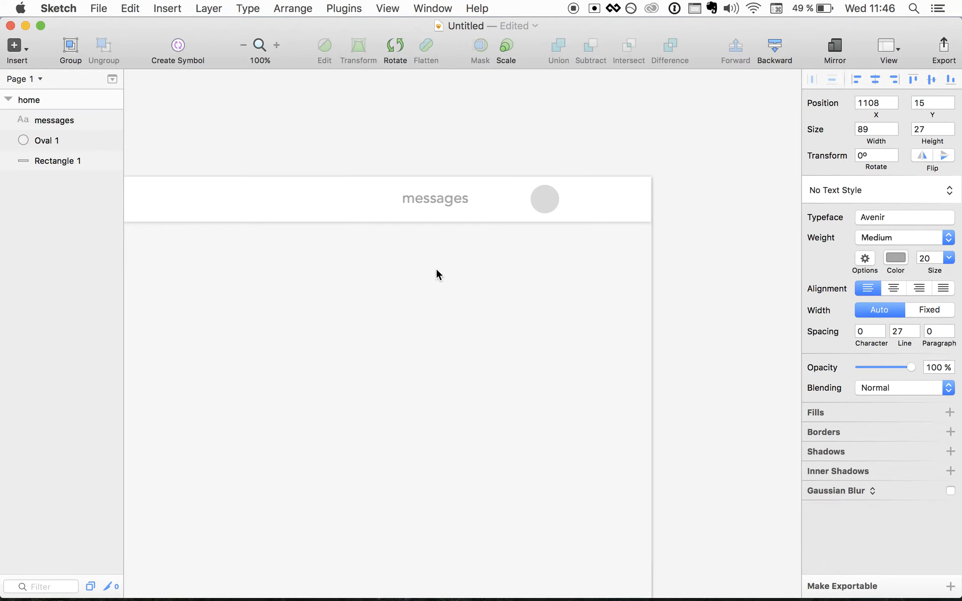
- Duplicate the messages label to its left and change the copy to read 'travels'
click(427, 197)
key(super+c)
key(super+v)
key(shift+Left)
key(shift+Left)
key(shift+Left)
key(shift+Left)
key(shift+Left)
key(shift+Left)
key(shift+Left)
key(shift+Left)
key(shift+Left)
key(shift+Left)
key(shift+Left)
key(shift+Left)
key(shift+Left)
key(shift+Left)
key(shift+Left)
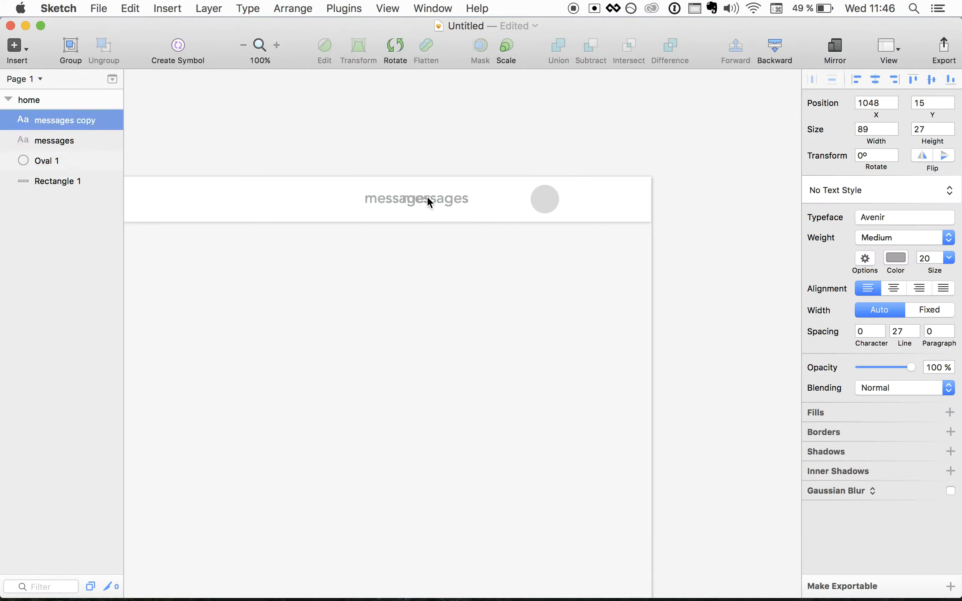
key(shift+Left)
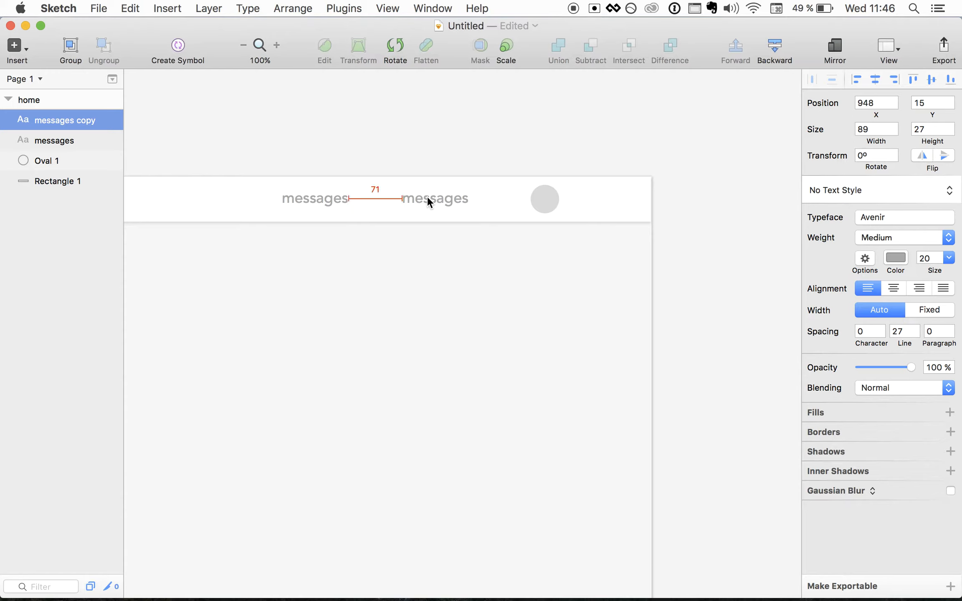
double_click(311, 203)
text(travels)
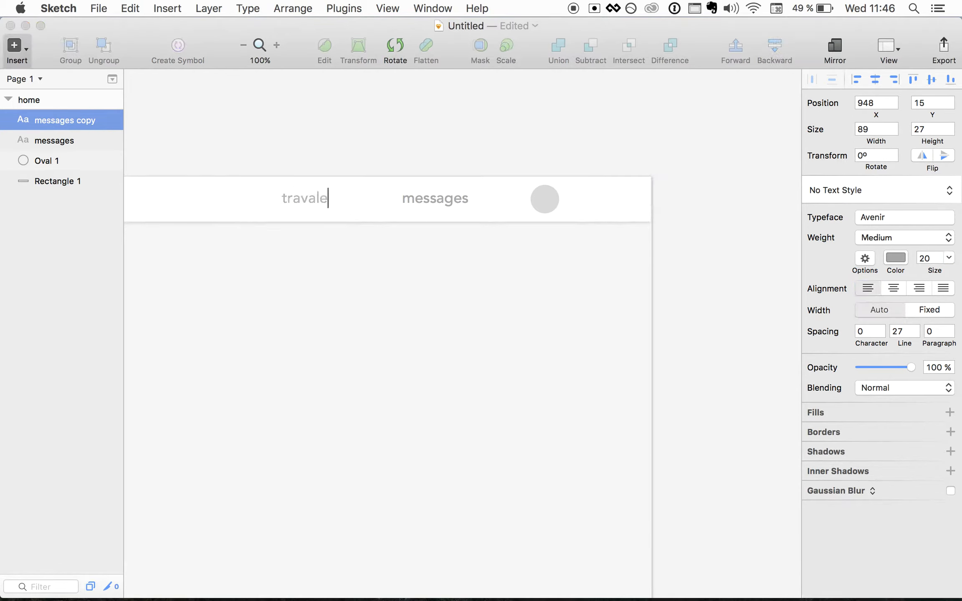
key(BackSpace)
key(BackSpace)
key(BackSpace)
text(eks)
key(BackSpace)
key(BackSpace)
text(ls)
click(350, 243)
- Nudge travels and messages until they sit 80 px apart
click(309, 203)
key(shift+Right)
key(shift+Right)
click(434, 199)
key(shift+Right)
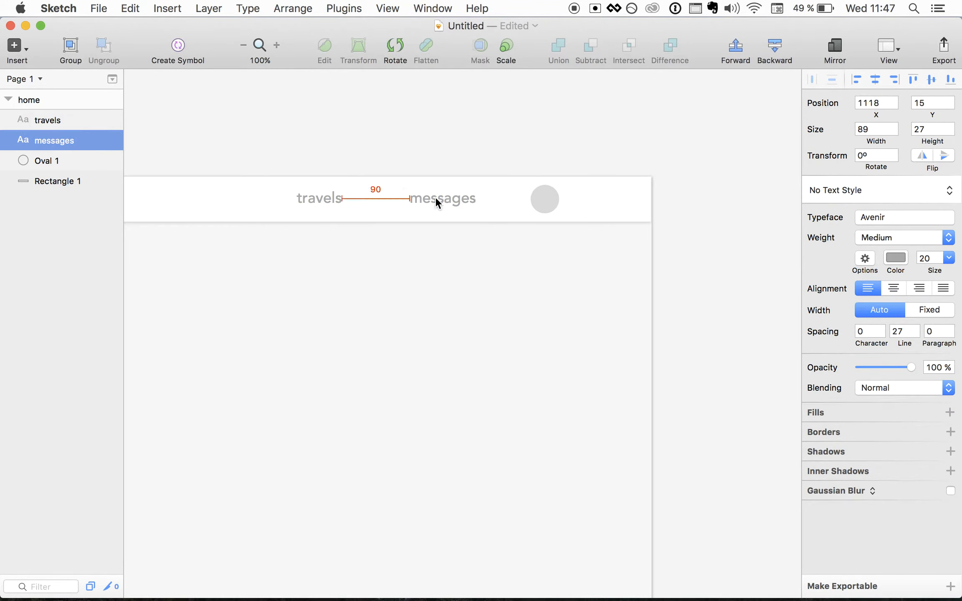
click(331, 200)
key(shift+Right)
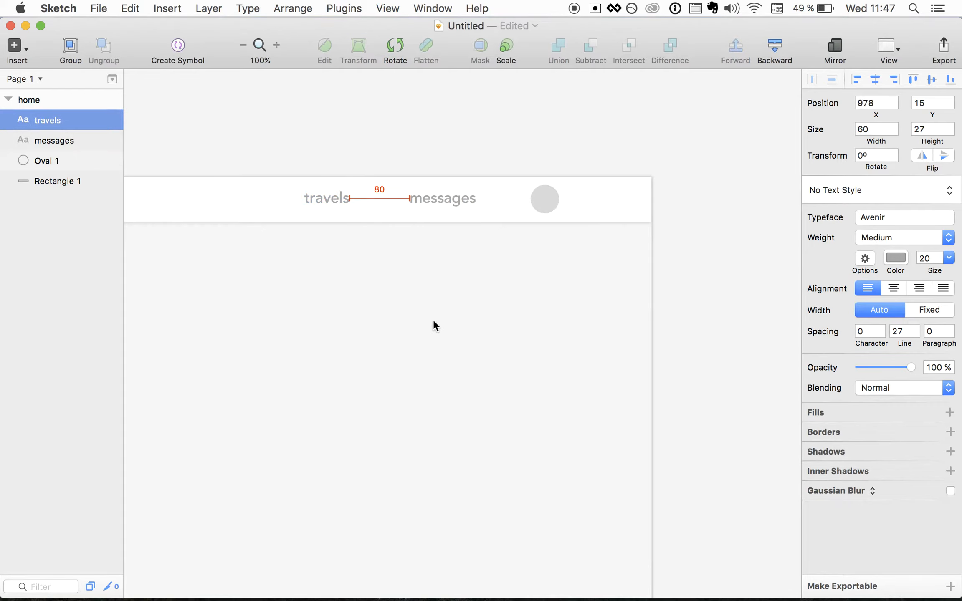
click(448, 349)
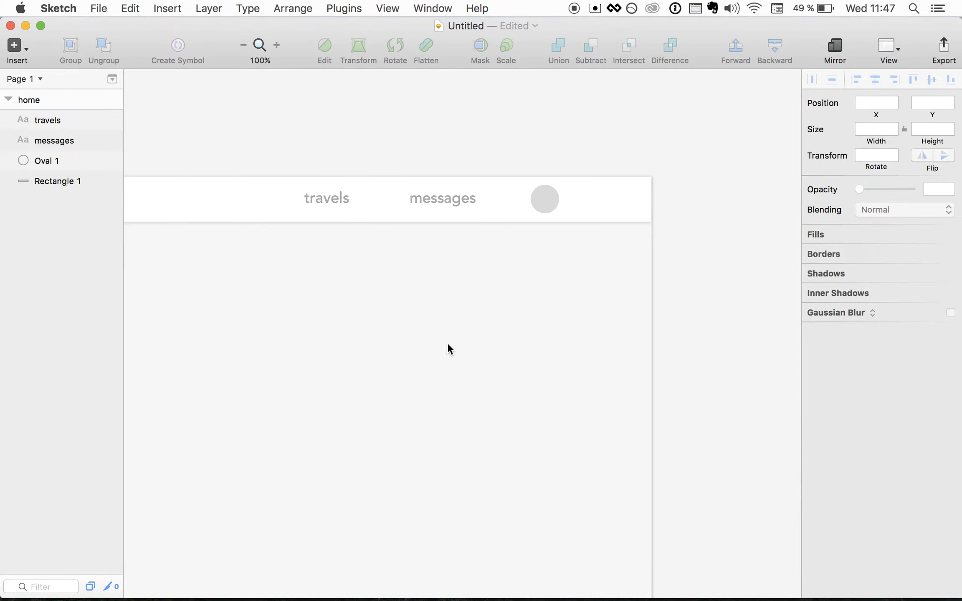
key(super+minus)
- Drag airbnb-logo.png from the desktop onto the home artboard
scroll(447, 342, left, 3)
scroll(447, 343, right, 2)
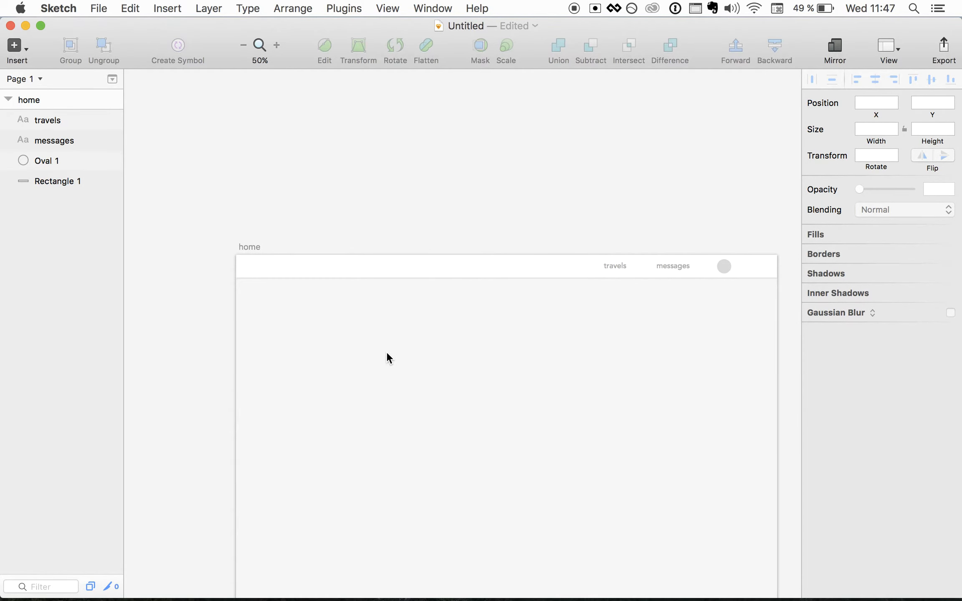
key(F11)
click(900, 134)
key(super+Tab)
mouse_move(900, 133)
mouse_down()
mouse_move(739, 209)
mouse_move(271, 265)
mouse_up()
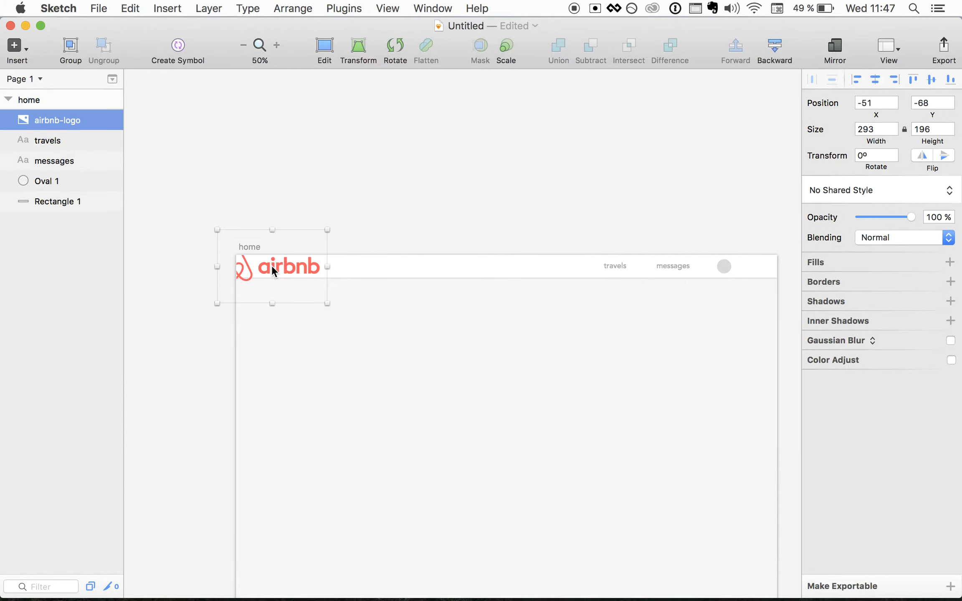
- Shrink the airbnb logo around its centre to 100 px wide
key(alt)
drag(326, 232, 273, 272)
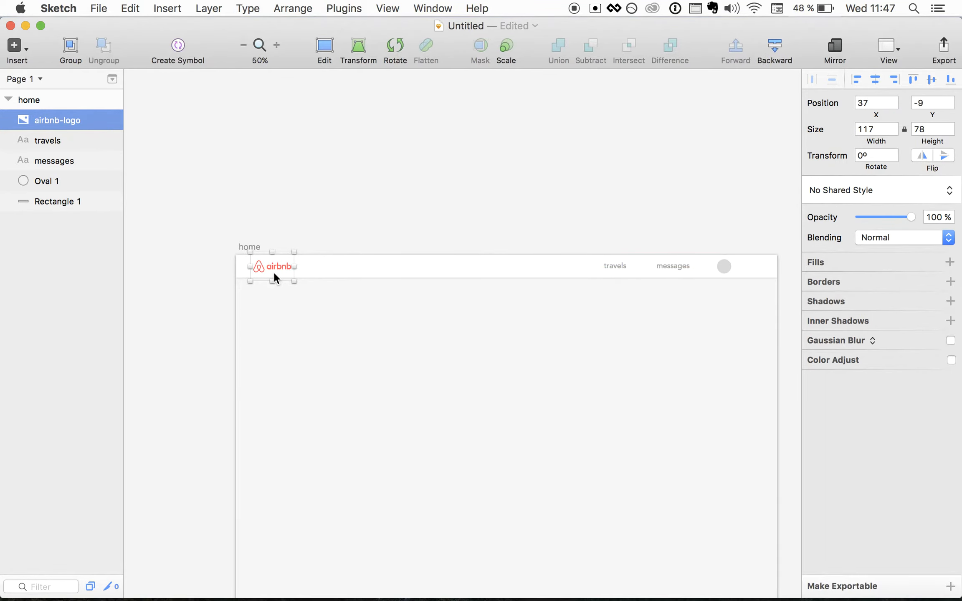
click(874, 132)
text(100)
key(Return)
- Position the logo precisely at the left end of the header bar
key(super+0)
scroll(395, 307, left, 10)
drag(307, 205, 358, 193)
click(427, 352)
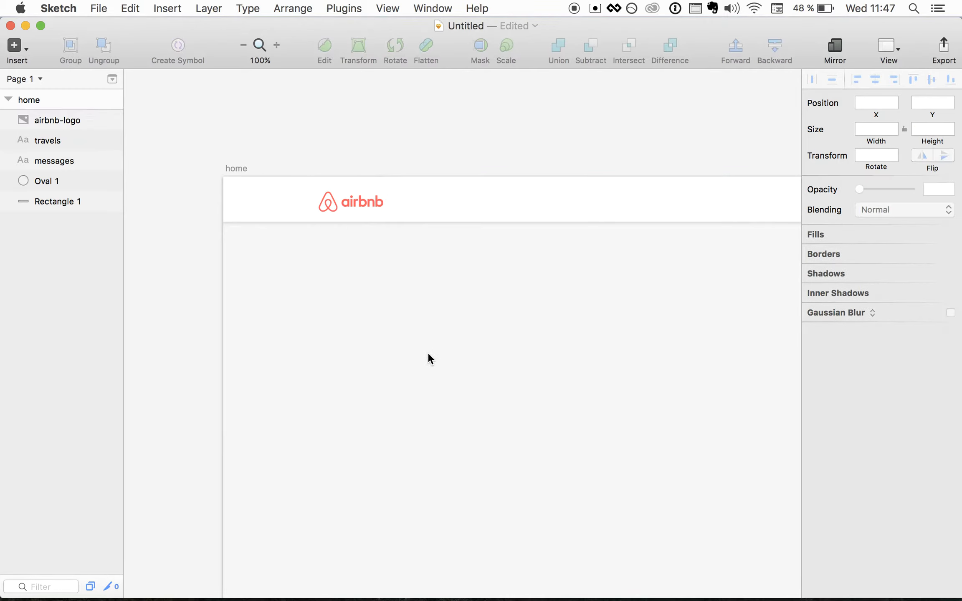
key(super+minus)
scroll(428, 352, right, 5)
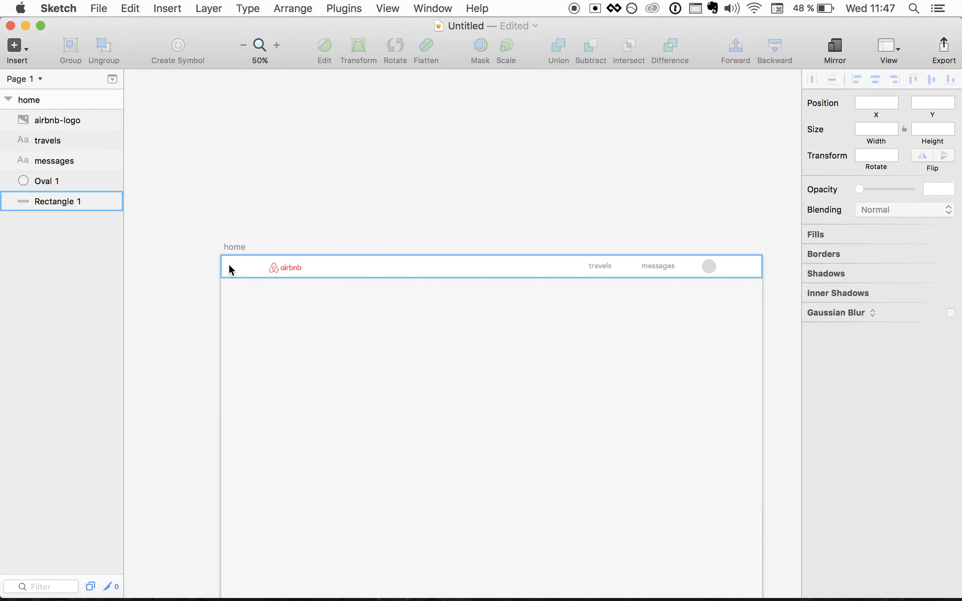
click(294, 264)
key(shift+Left)
key(shift+Left)
key(shift+Left)
key(shift+Left)
key(shift+Right)
key(Up)
key(Up)
key(Up)
key(Up)
key(Right)
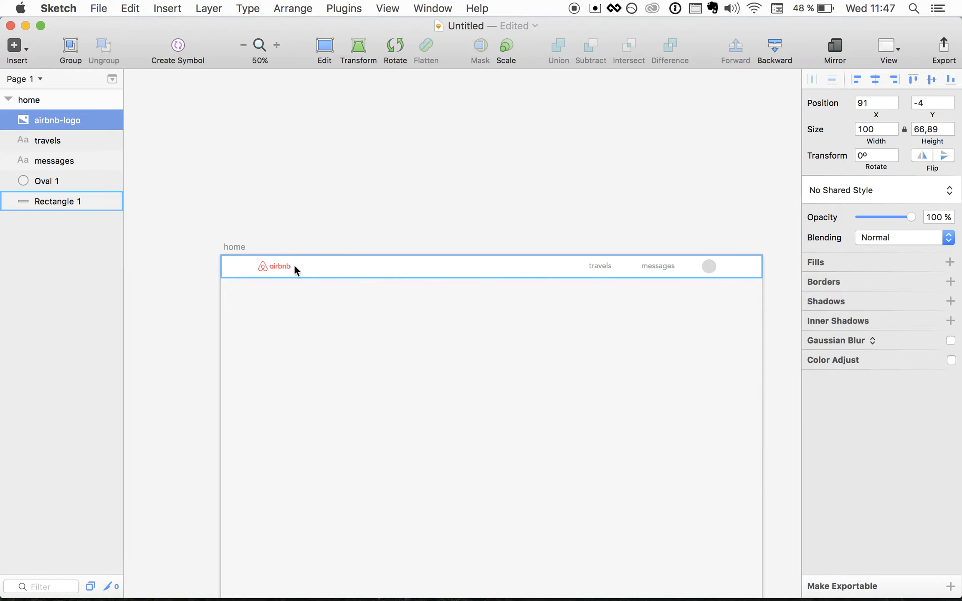
click(339, 349)
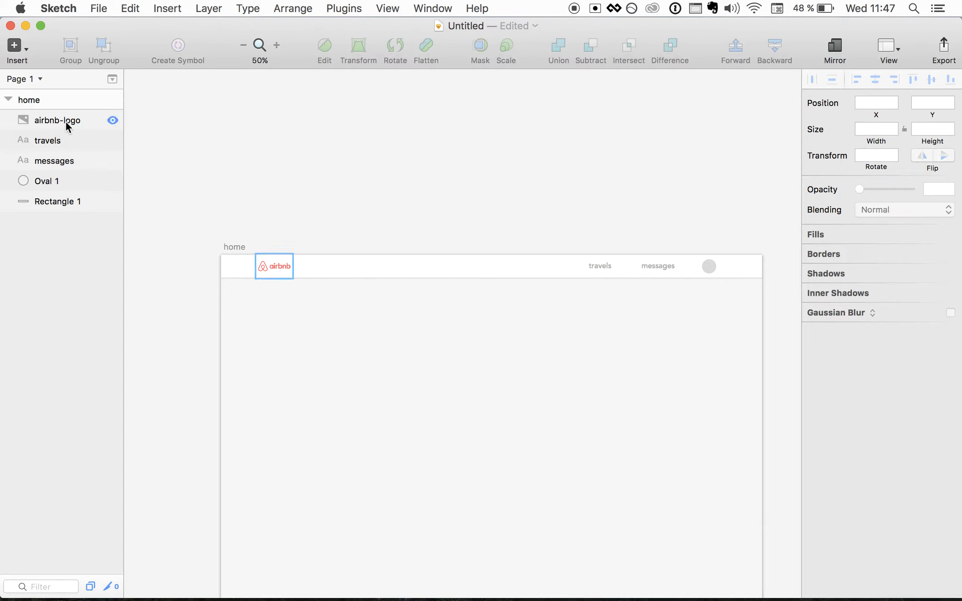
click(232, 272)
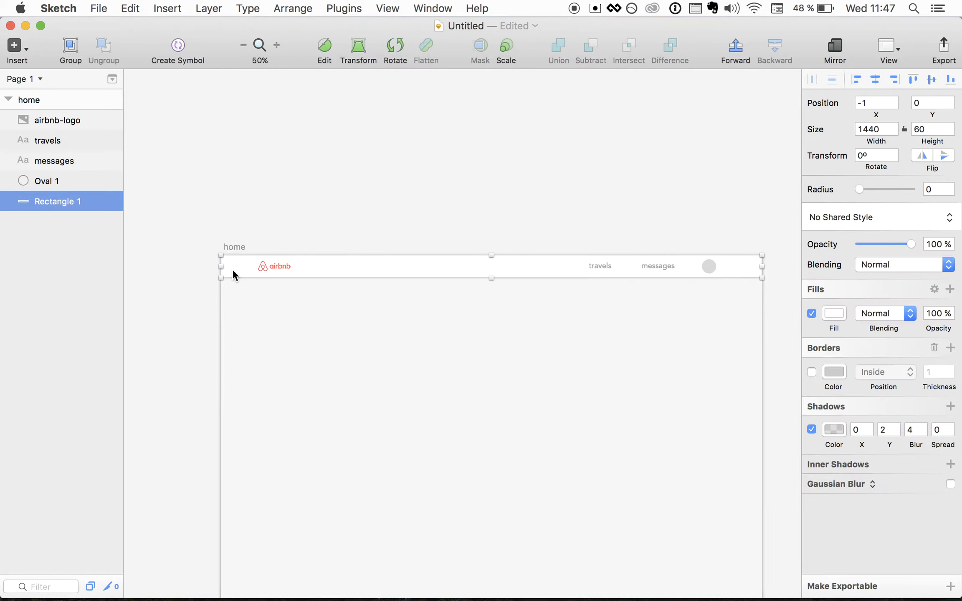
- Group the logo, travels, messages, avatar circle and header bar, naming the group 'navbar'
shift+click(270, 265)
shift+click(597, 266)
shift+click(670, 265)
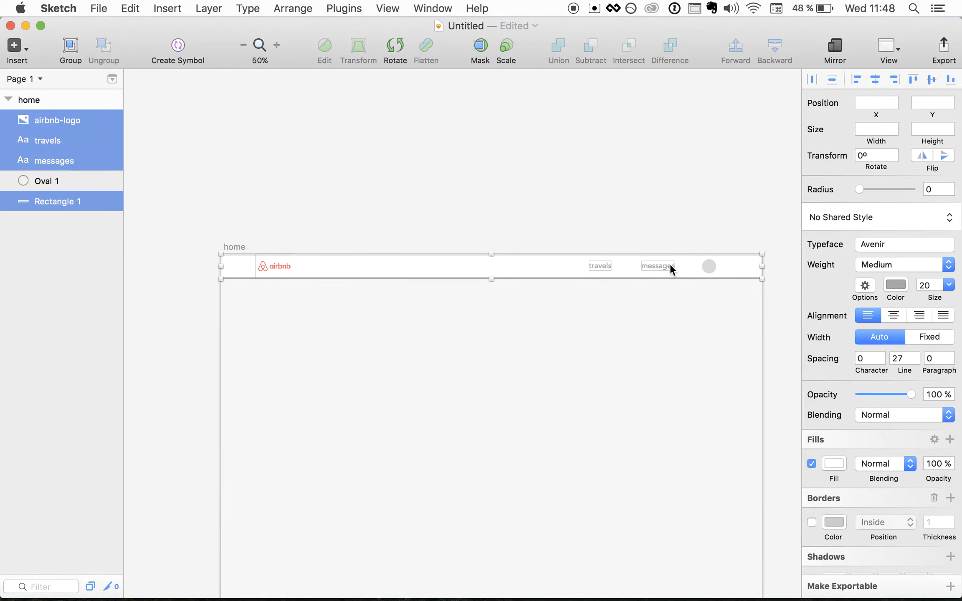
shift+click(710, 265)
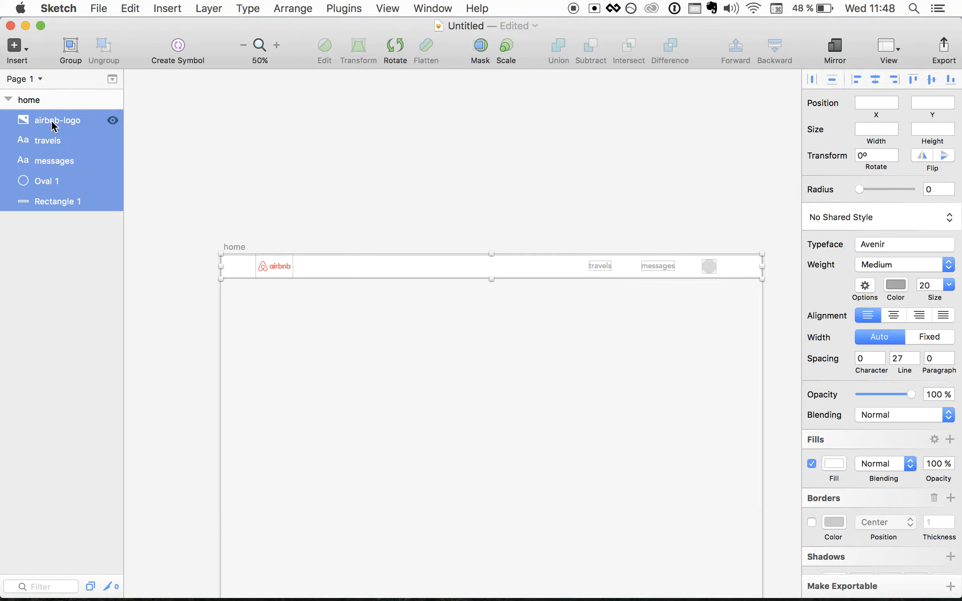
click(72, 52)
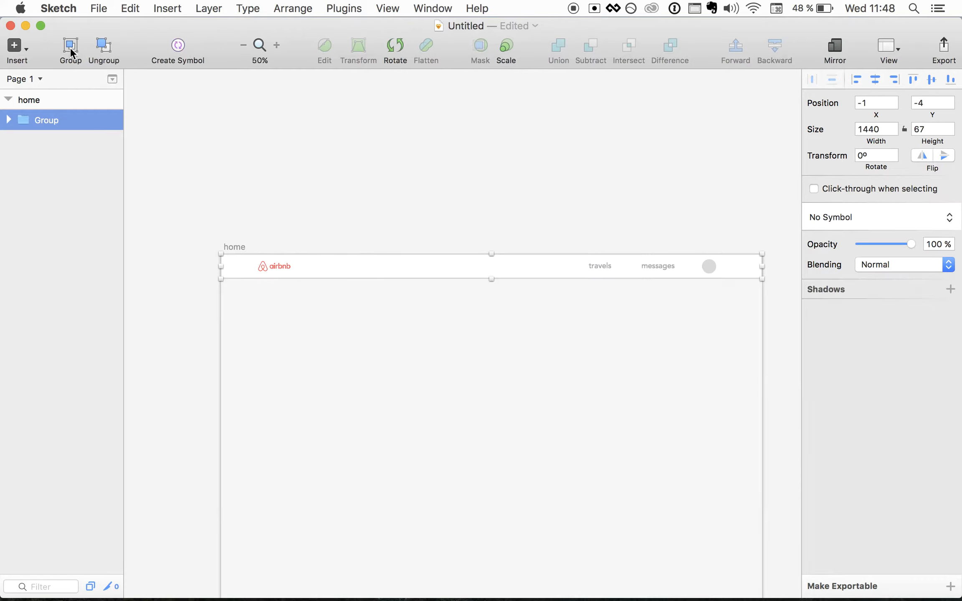
double_click(48, 119)
text(navbar)
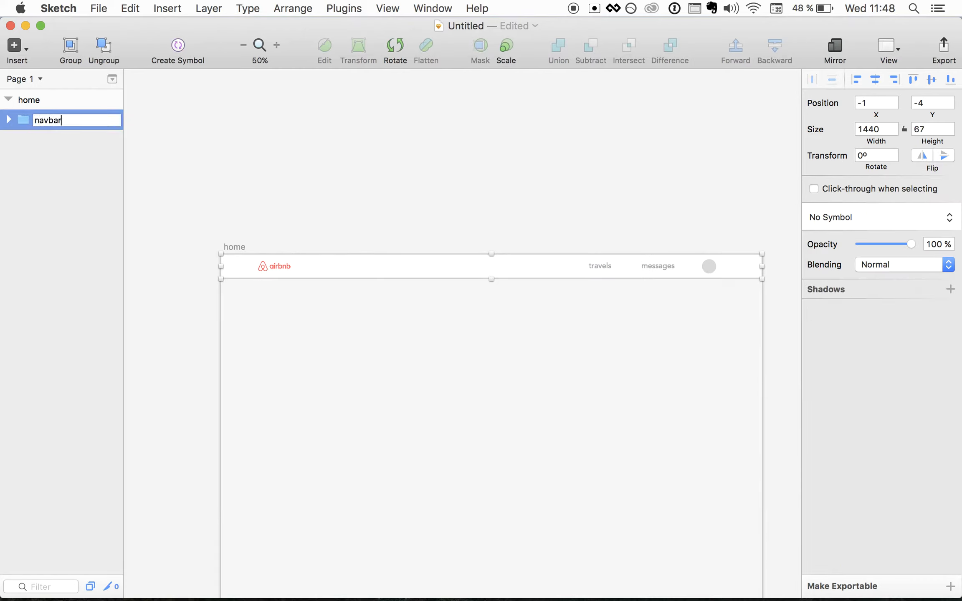
key(Return)
- Duplicate the navbar group as a test, then delete the copy
click(41, 187)
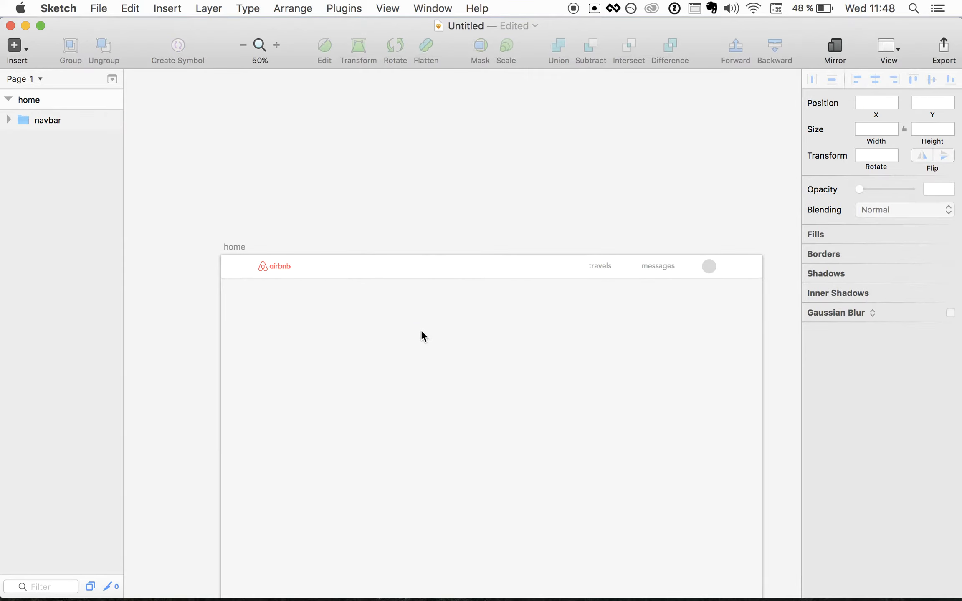
click(61, 122)
key(super+d)
drag(267, 260, 307, 357)
key(BackSpace)
scroll(333, 339, down, 3)
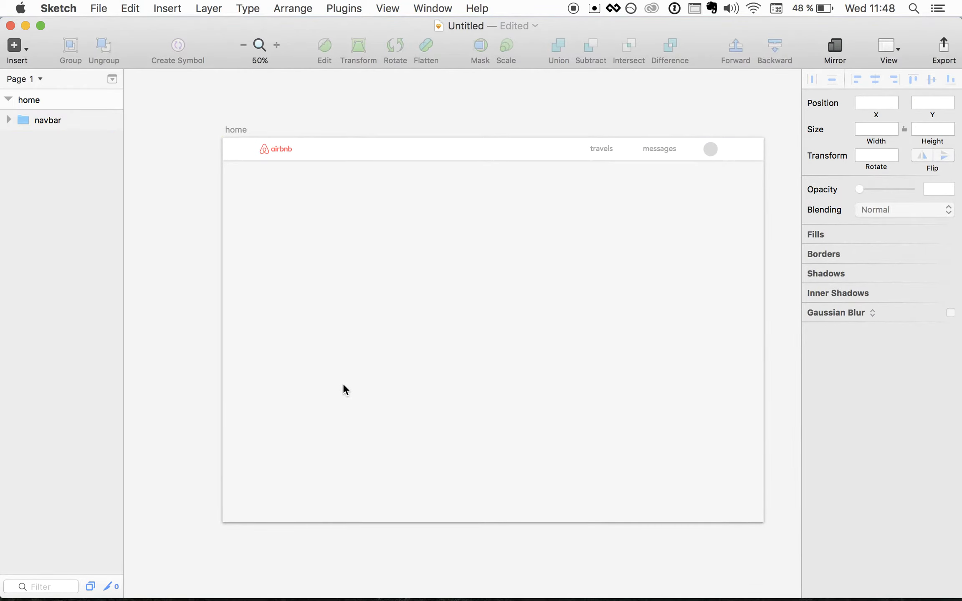
- Pick the Rectangle tool from the Insert menu
click(25, 50)
mouse_move(45, 109)
click(178, 148)
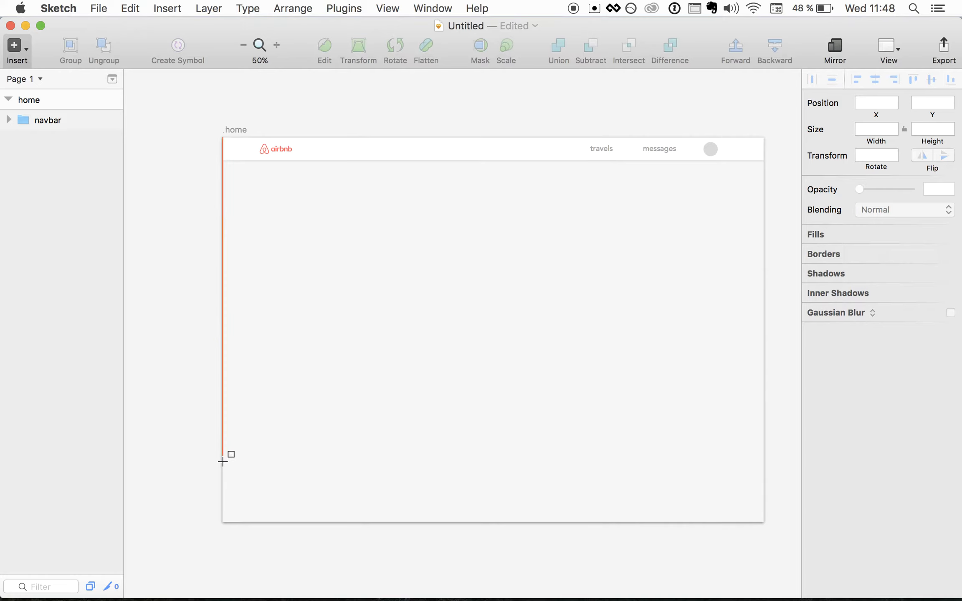
- Draw a 150 px tall rectangle snapped to the artboard's bottom edge
mouse_move(222, 462)
mouse_down()
mouse_move(706, 494)
mouse_move(766, 507)
mouse_move(762, 523)
mouse_up()
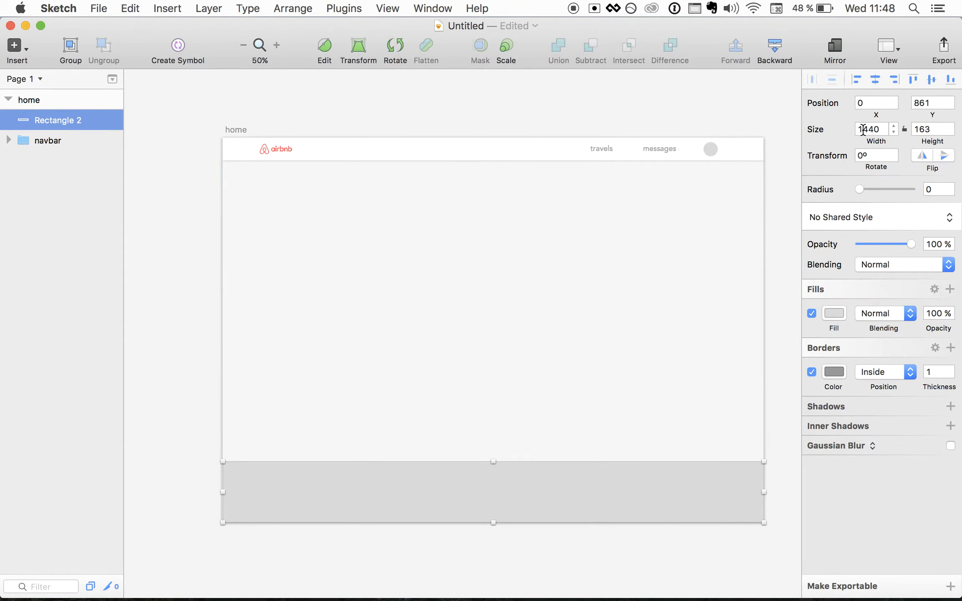
click(928, 128)
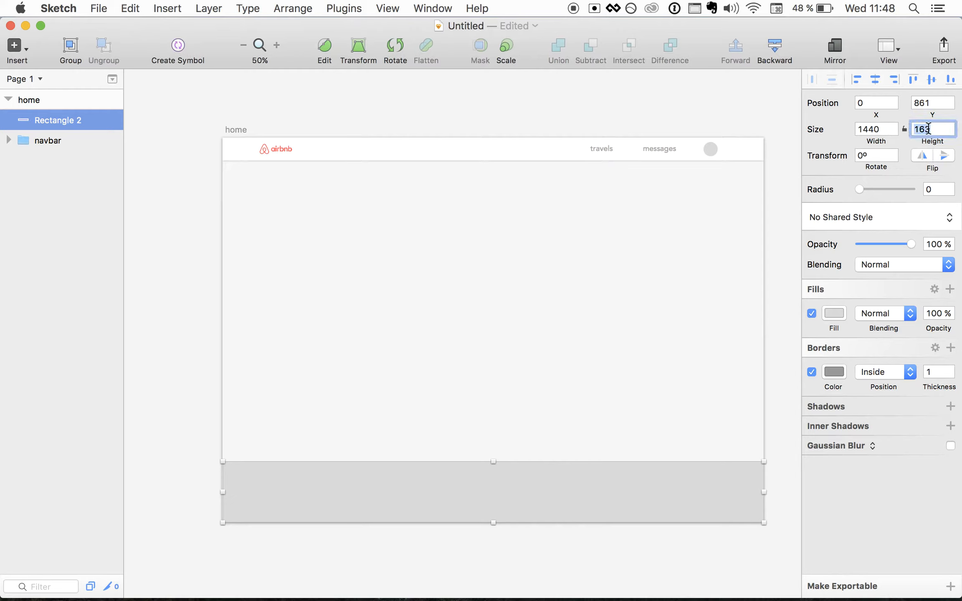
text(150)
key(Return)
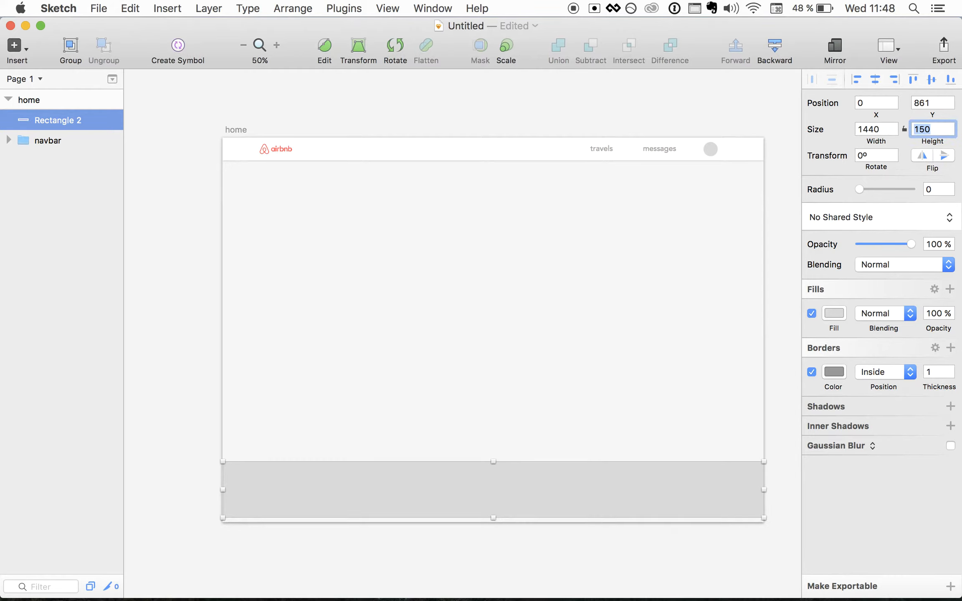
drag(614, 485, 614, 487)
- Make the footer borderless with dark grey fill 595454, nudged down 2 px
click(813, 371)
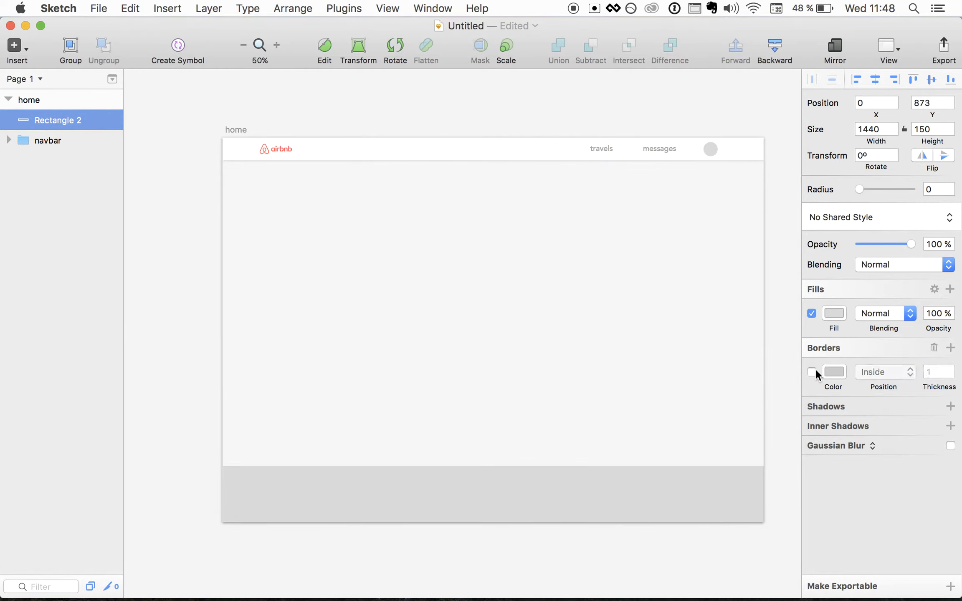
click(832, 313)
drag(818, 437, 815, 434)
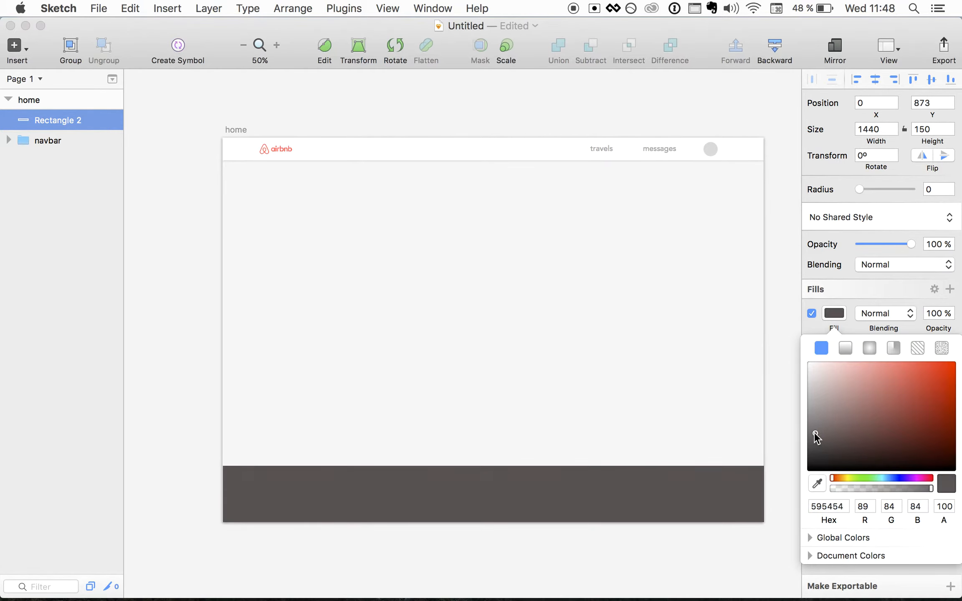
click(543, 405)
scroll(544, 405, down, 4)
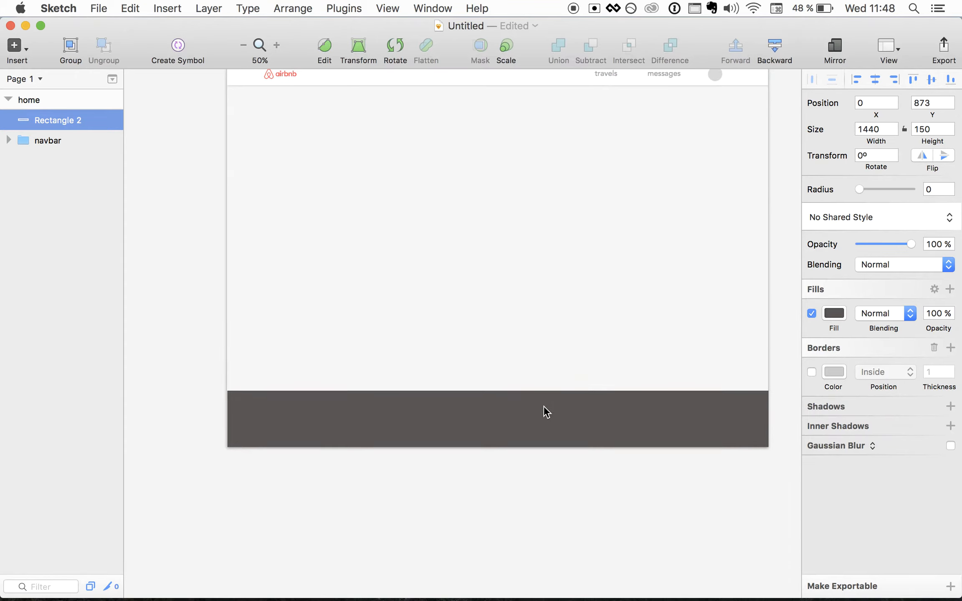
scroll(544, 406, up, 3)
key(super+0)
scroll(399, 384, down, 3)
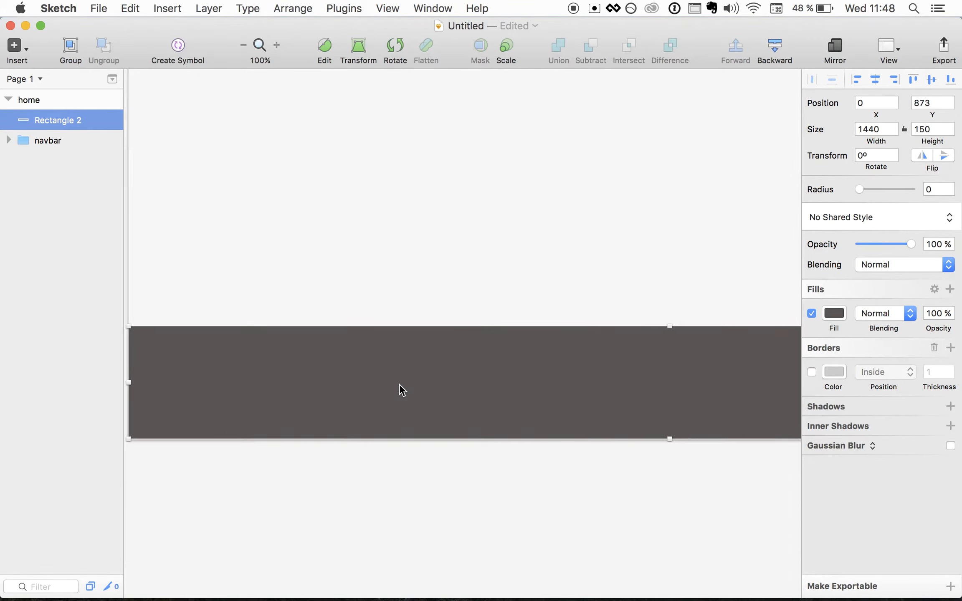
scroll(399, 384, right, 1)
key(Down)
key(Down)
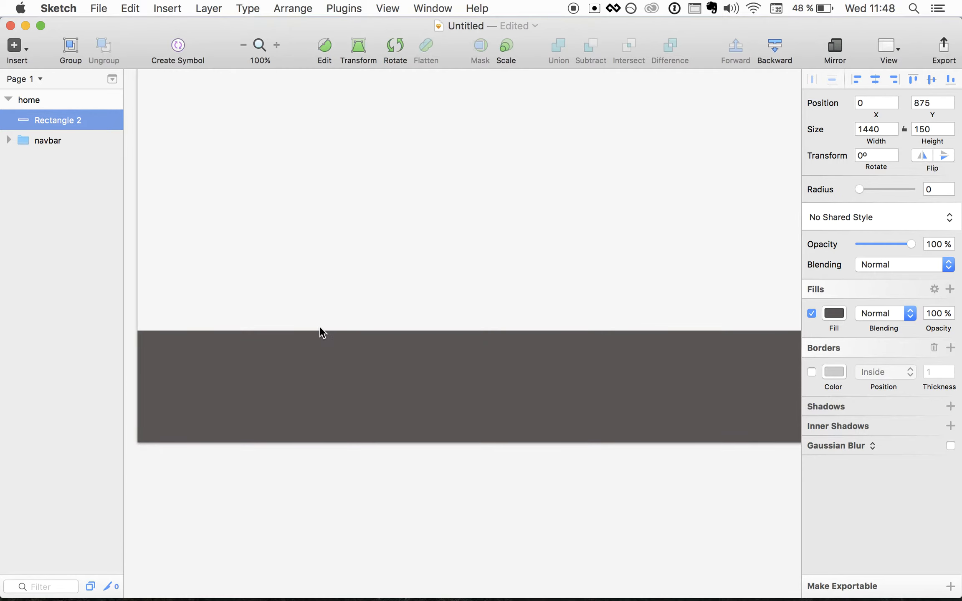
- Add a white, heavy-weight About text to the dark footer
key(t)
click(301, 356)
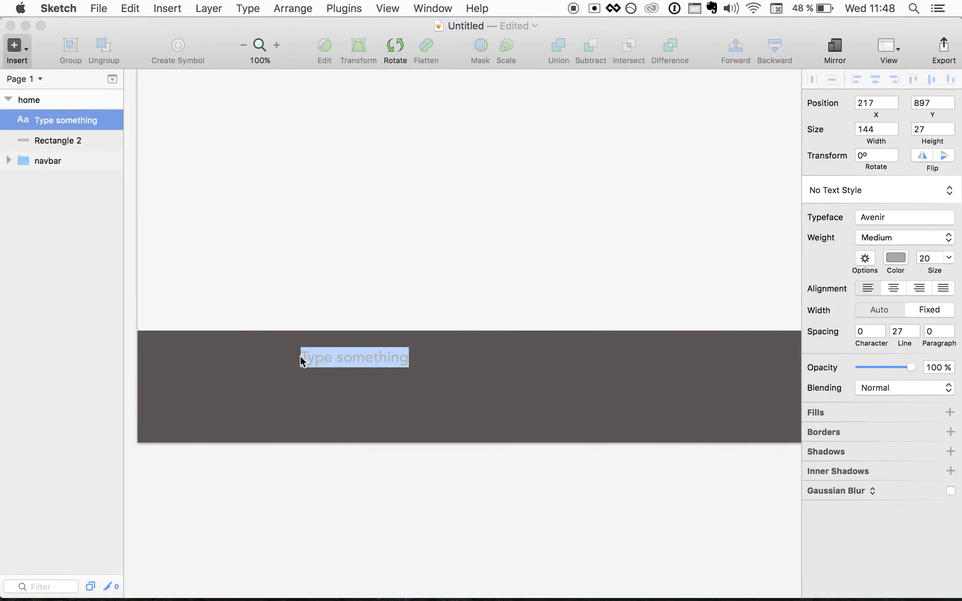
text(About)
key(super+a)
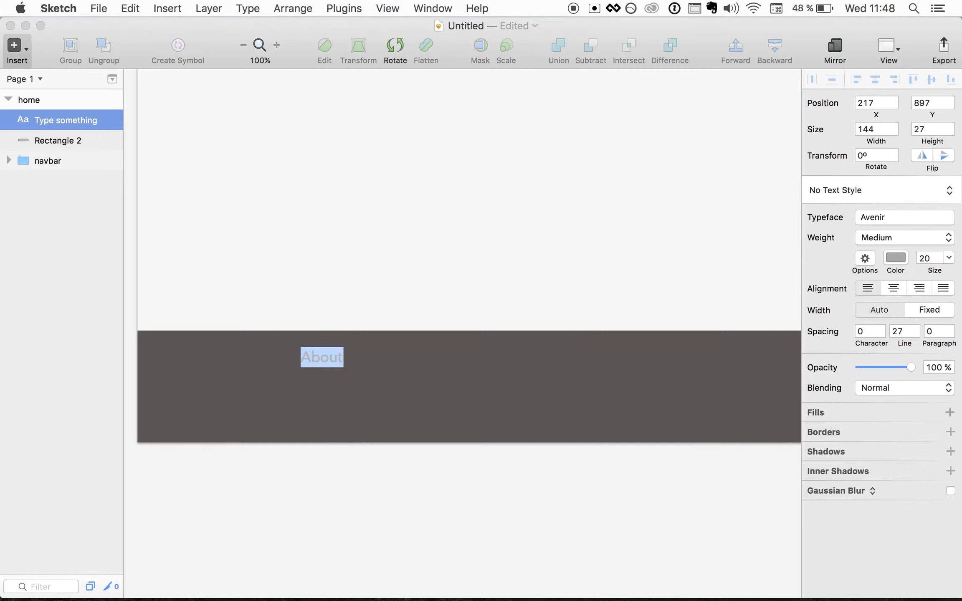
click(900, 257)
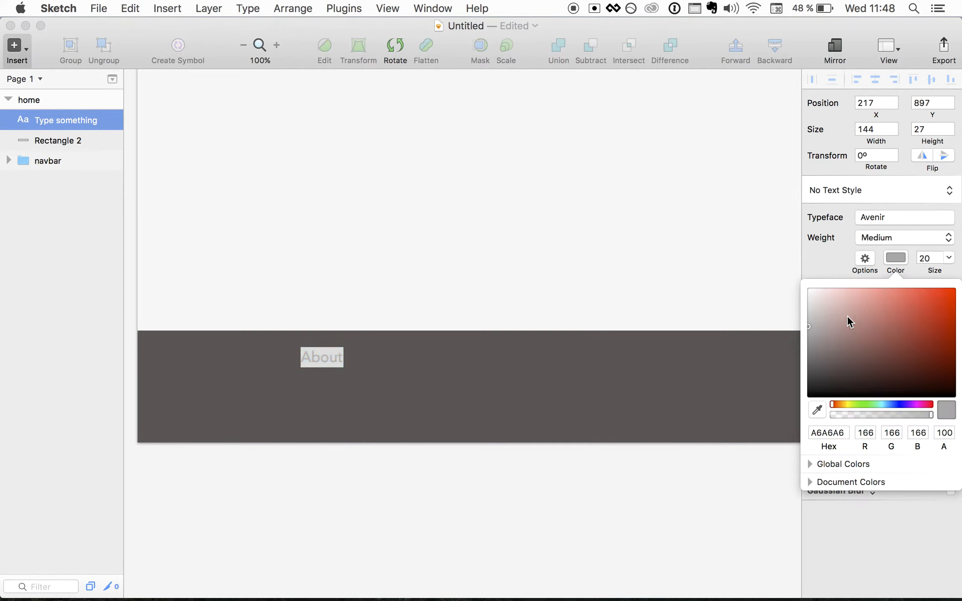
drag(847, 315, 792, 280)
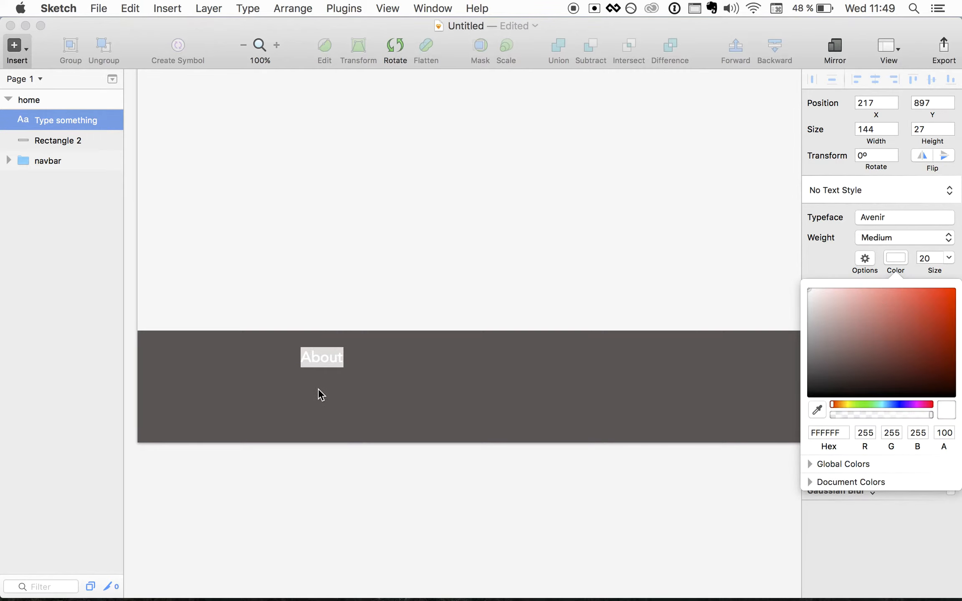
click(309, 369)
click(310, 364)
key(super+b)
click(319, 392)
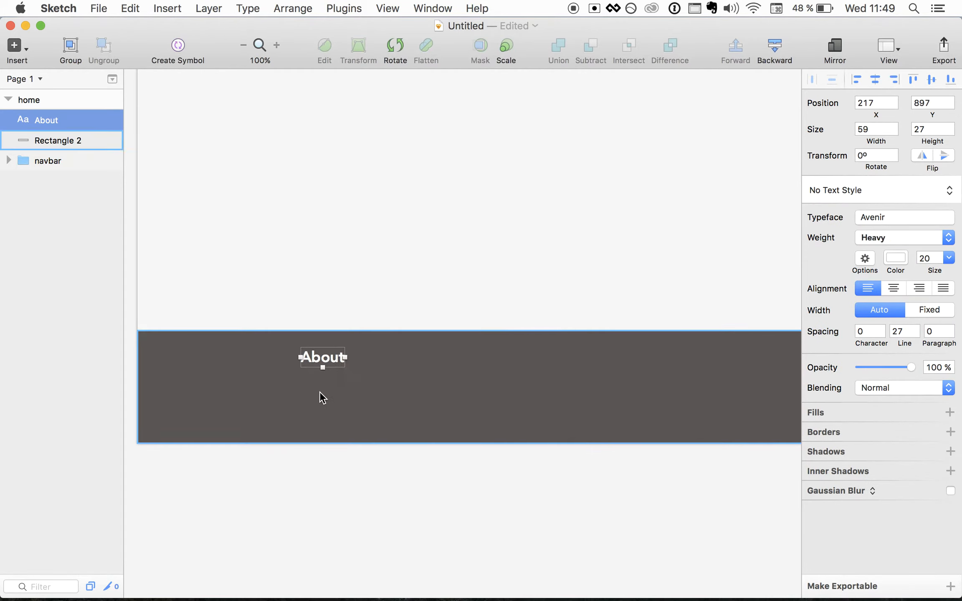
click(316, 359)
- Paste a copy of About just below it and retype it as Contact us
key(super+c)
key(super+v)
key(shift+Down)
key(shift+Down)
key(shift+Down)
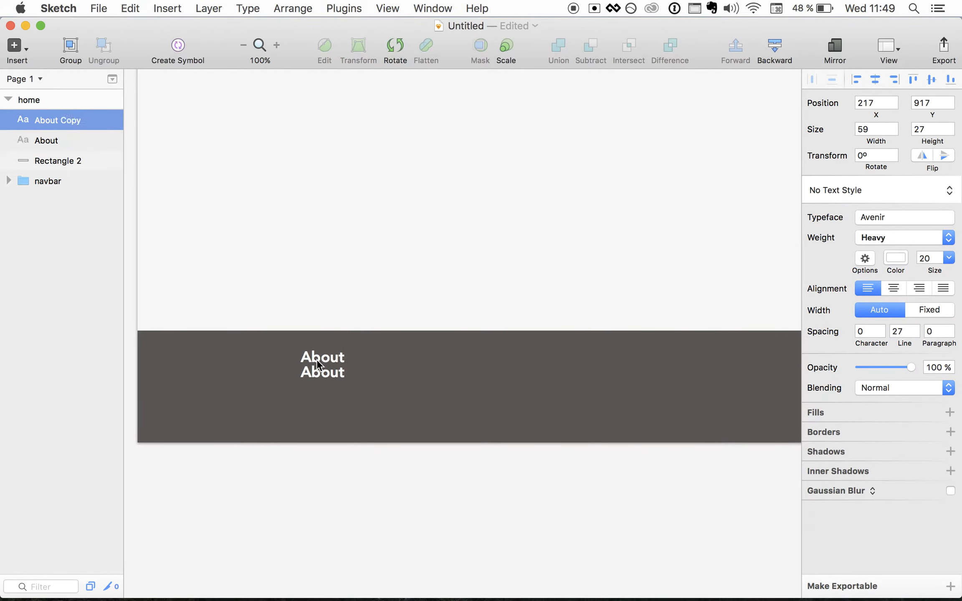
double_click(317, 377)
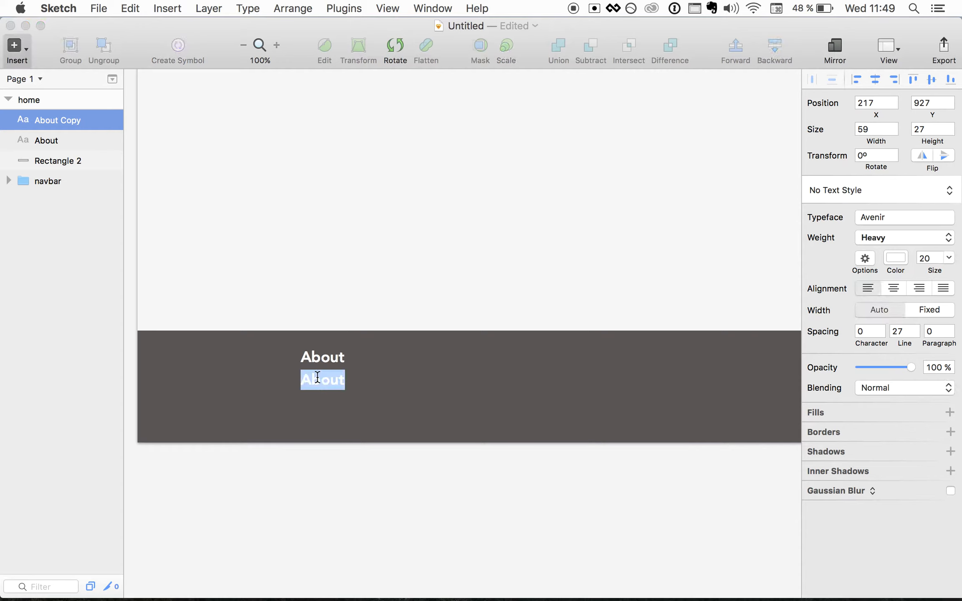
text(Contact us)
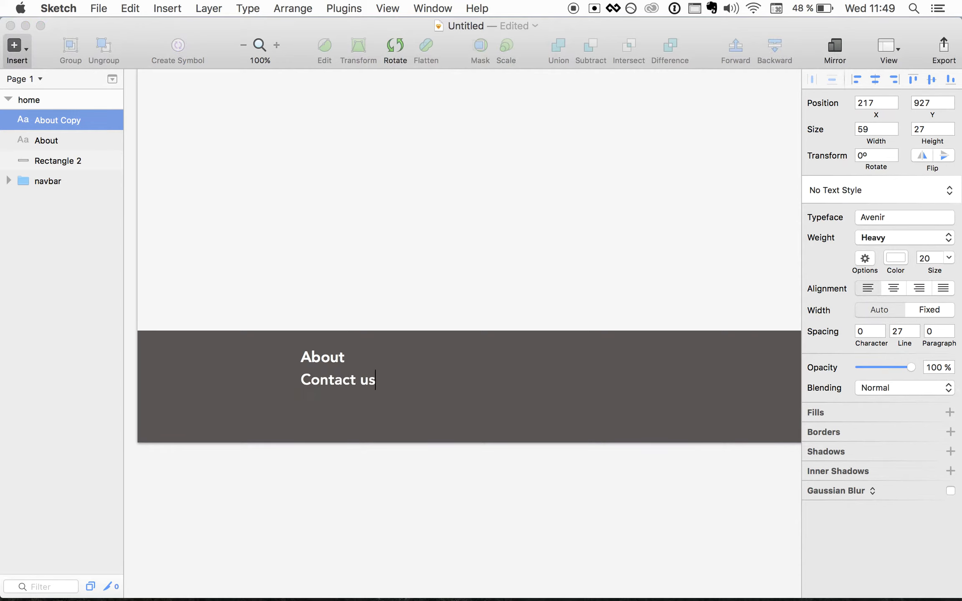
key(Escape)
- Duplicate Contact us beneath itself and retype the copy as Press
key(super+d)
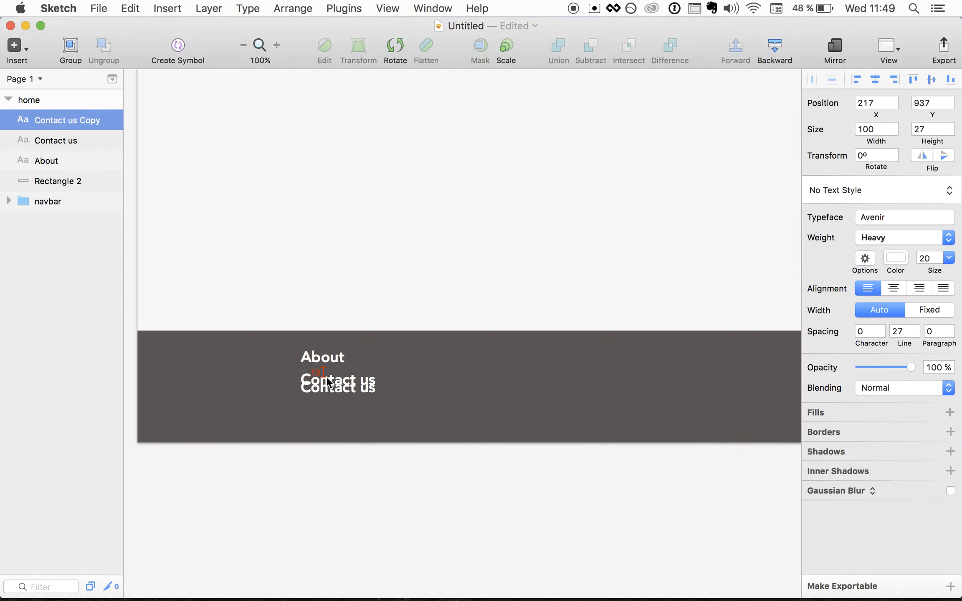
key(shift+Down)
key(shift+Down)
key(shift+Down)
double_click(332, 398)
double_click(332, 402)
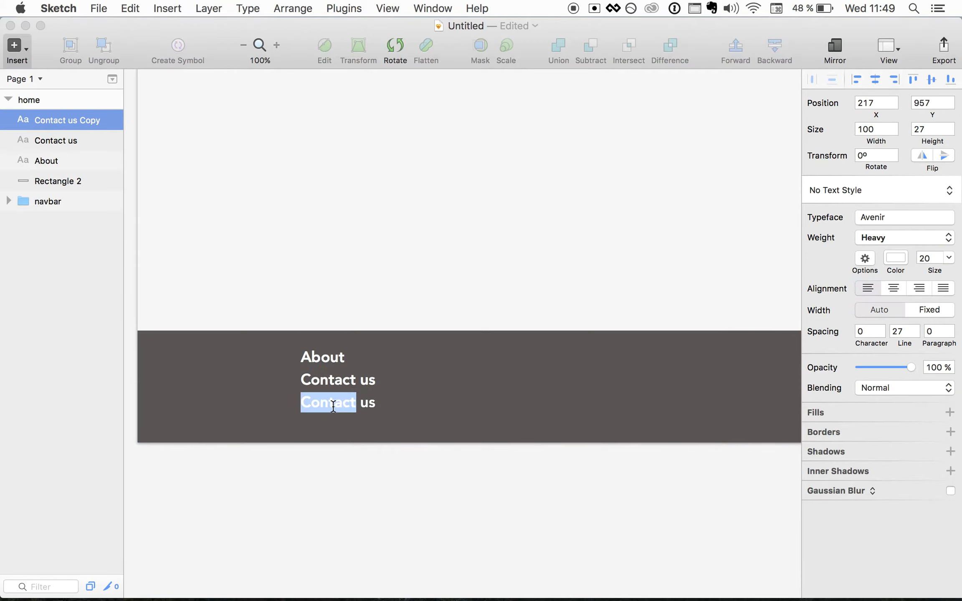
key(super+a)
text(Press)
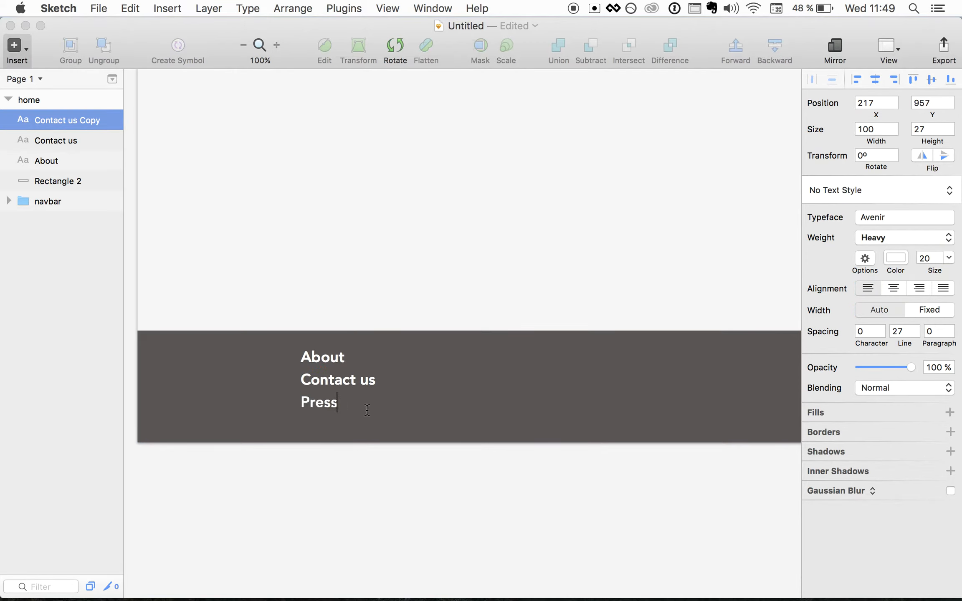
click(407, 415)
- Duplicate Press beneath itself and retype the copy as FAQ
click(319, 404)
key(super+d)
key(shift+Down)
key(shift+Down)
key(shift+Down)
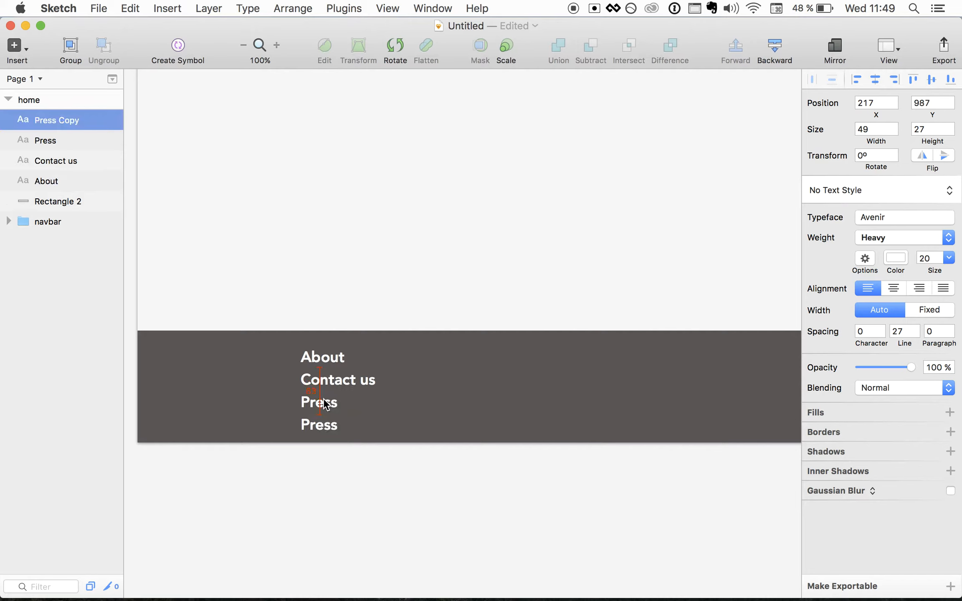
double_click(319, 425)
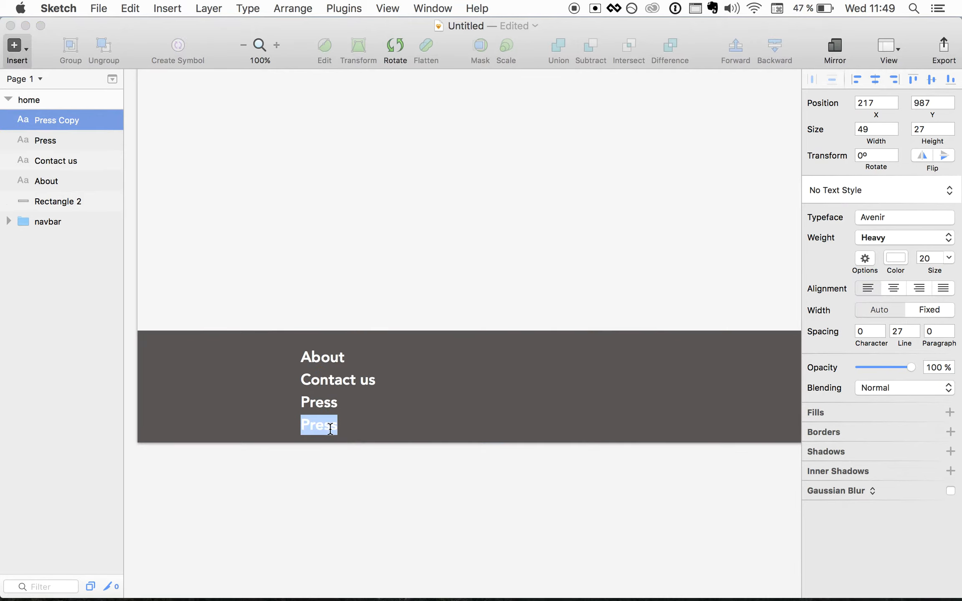
text(FAQ)
click(376, 408)
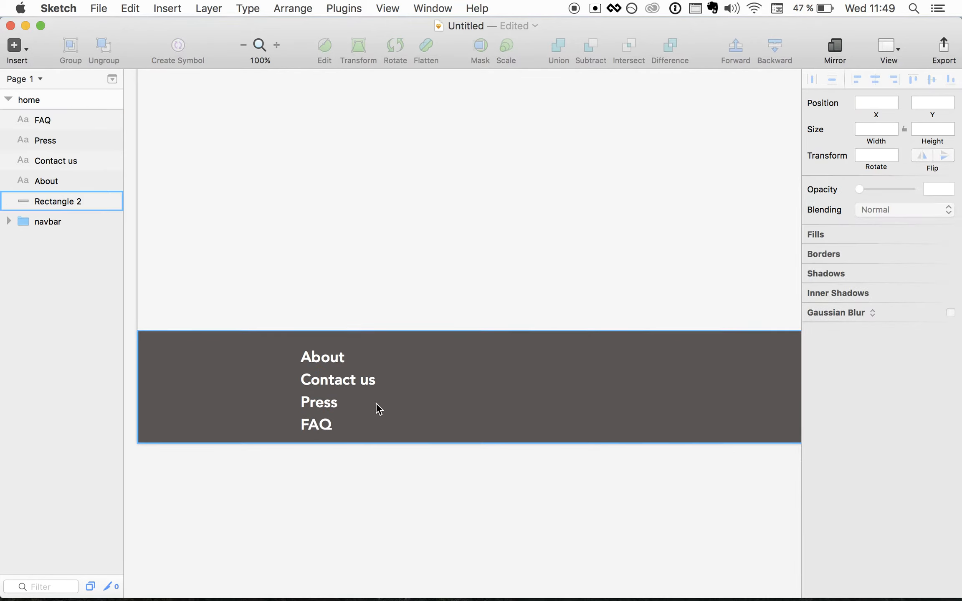
click(338, 382)
- Set Contact us, Press and FAQ to Book weight, size 18, 65% opacity
shift+click(319, 403)
shift+click(317, 425)
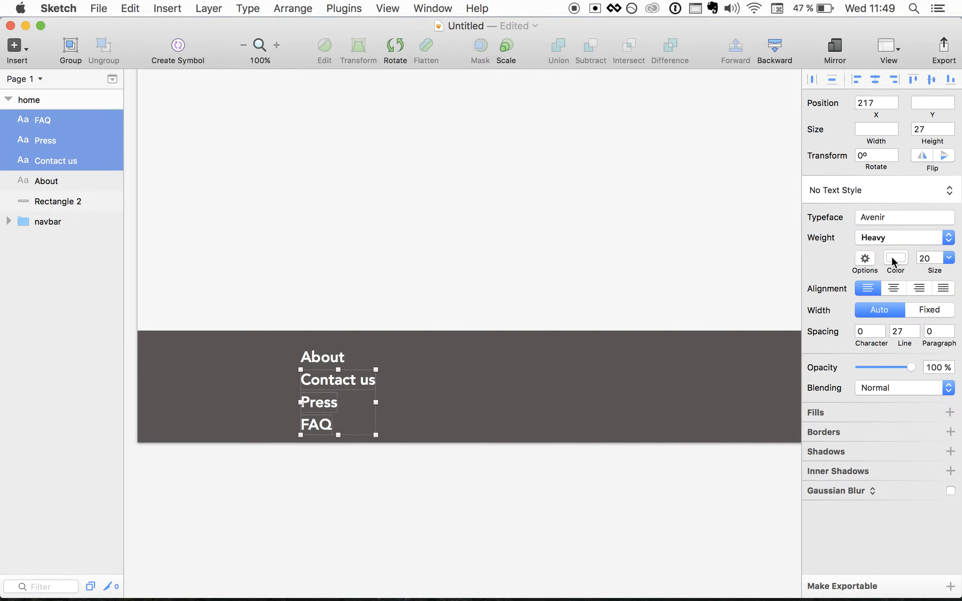
key(super+b)
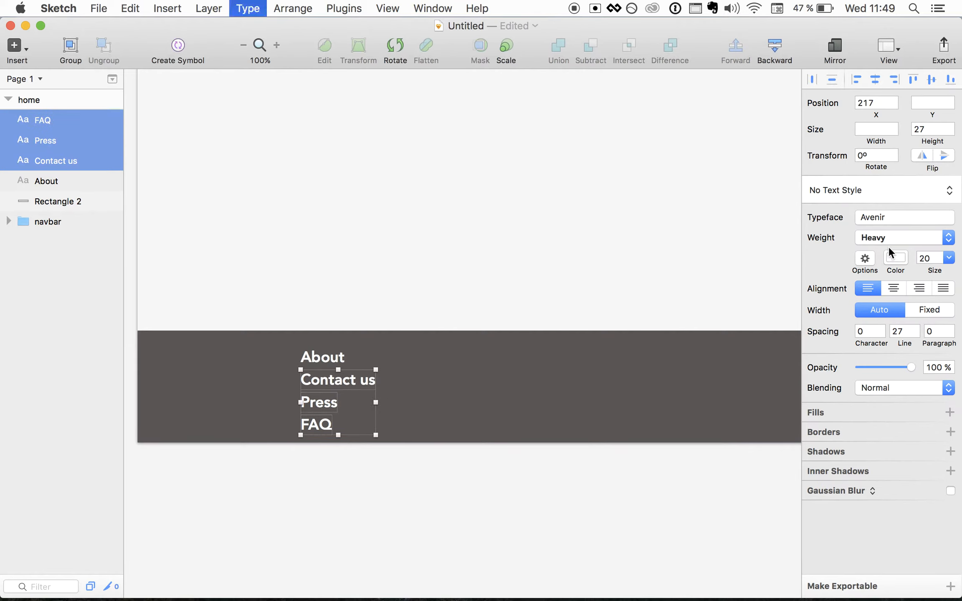
click(931, 256)
key(super+a)
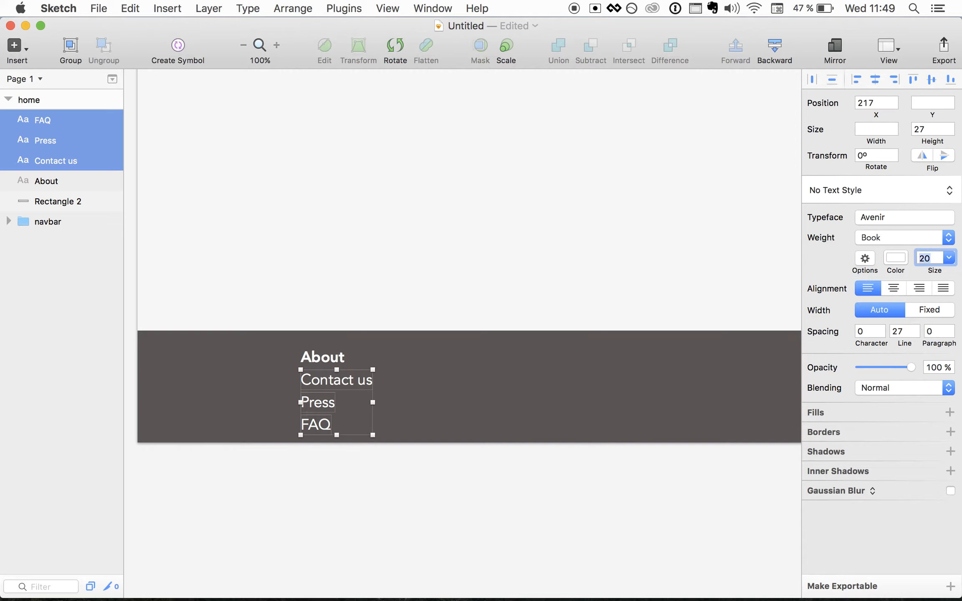
key(Return)
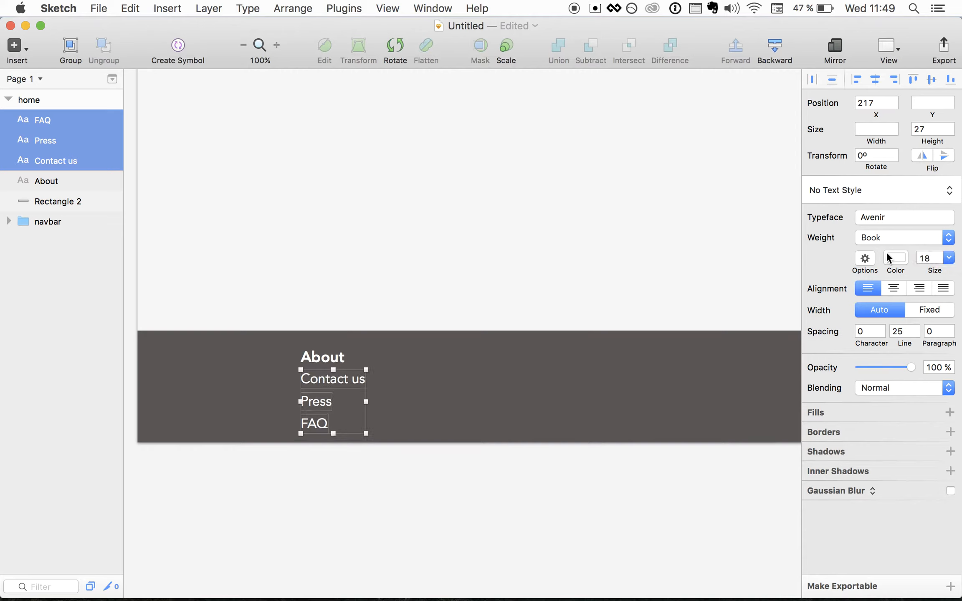
drag(911, 367, 894, 367)
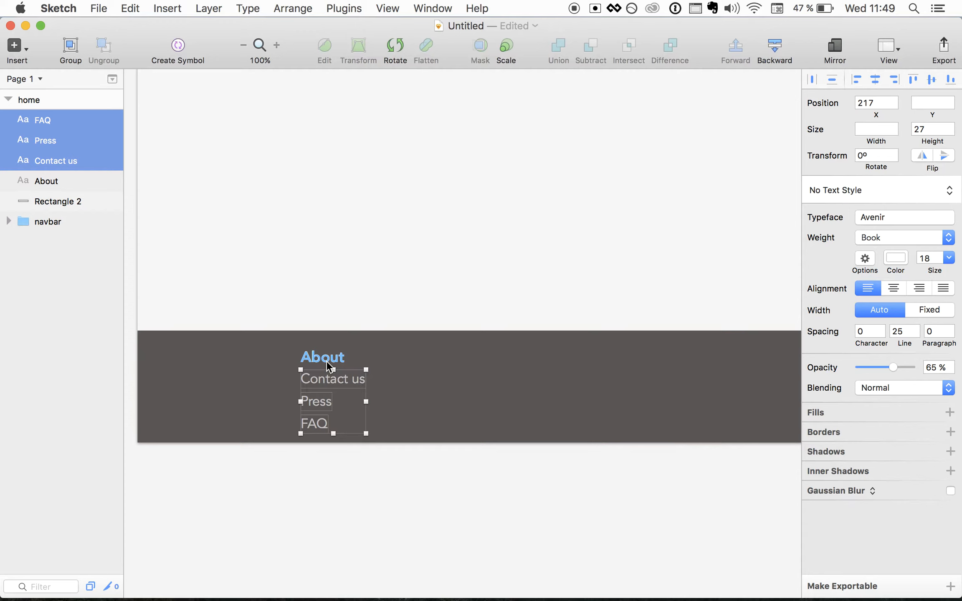
- Zoom out and select all four footer texts: About, Contact us, Press, FAQ
click(440, 381)
key(super+minus)
key(super+minus)
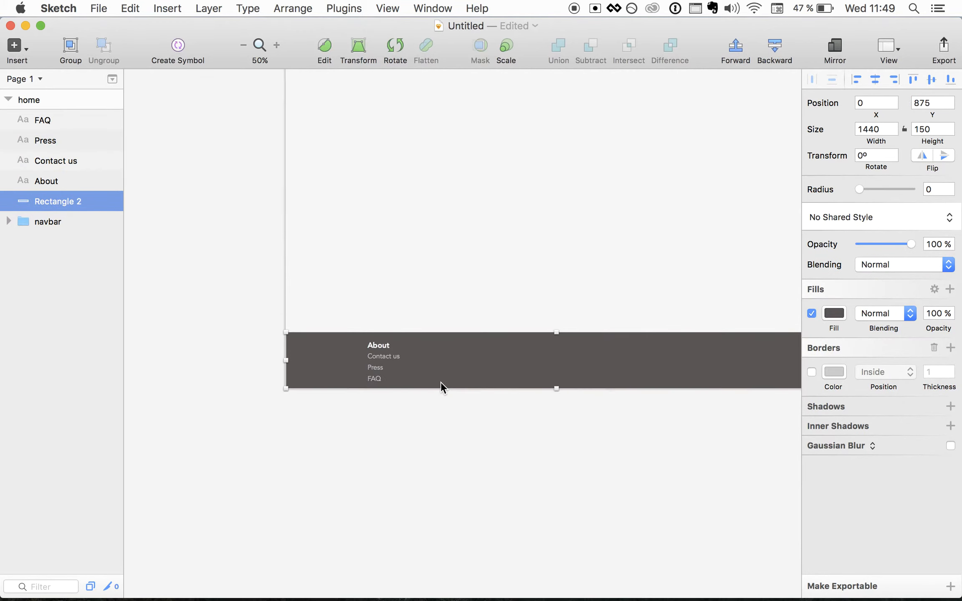
click(258, 352)
shift+click(259, 360)
shift+click(260, 368)
shift+click(259, 381)
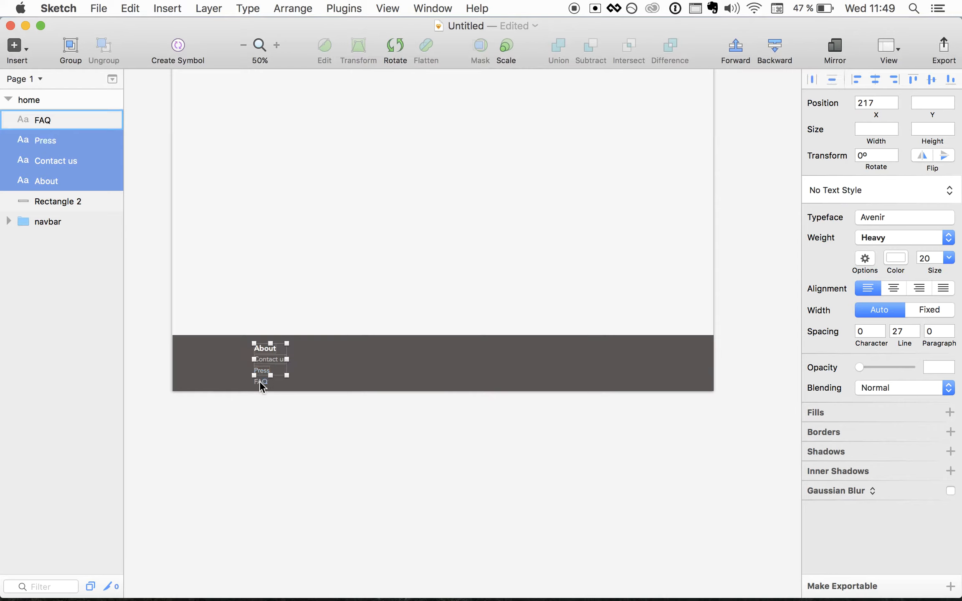
- Group the four footer texts and name the group footer-link-section
click(69, 52)
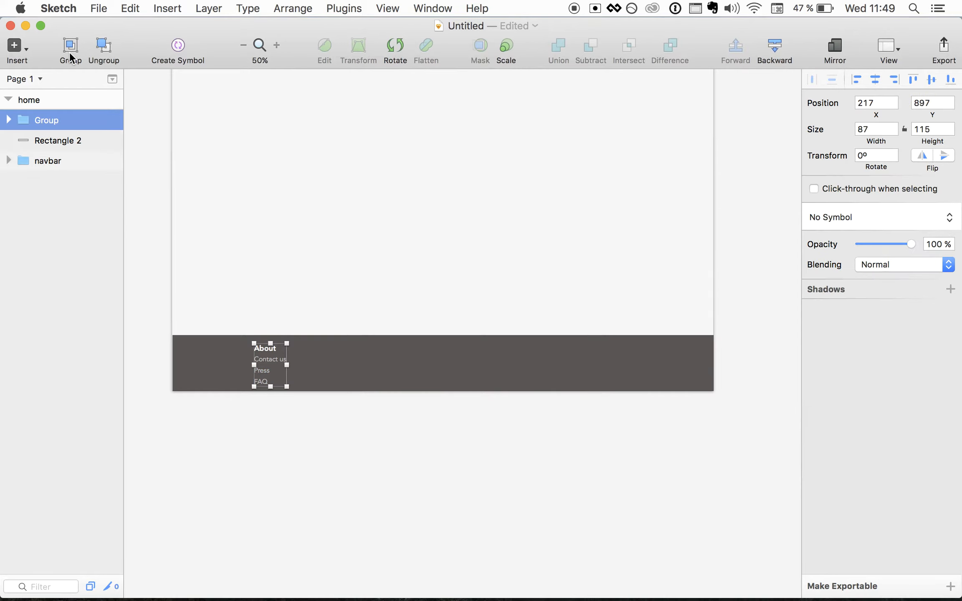
double_click(51, 121)
text(nav)
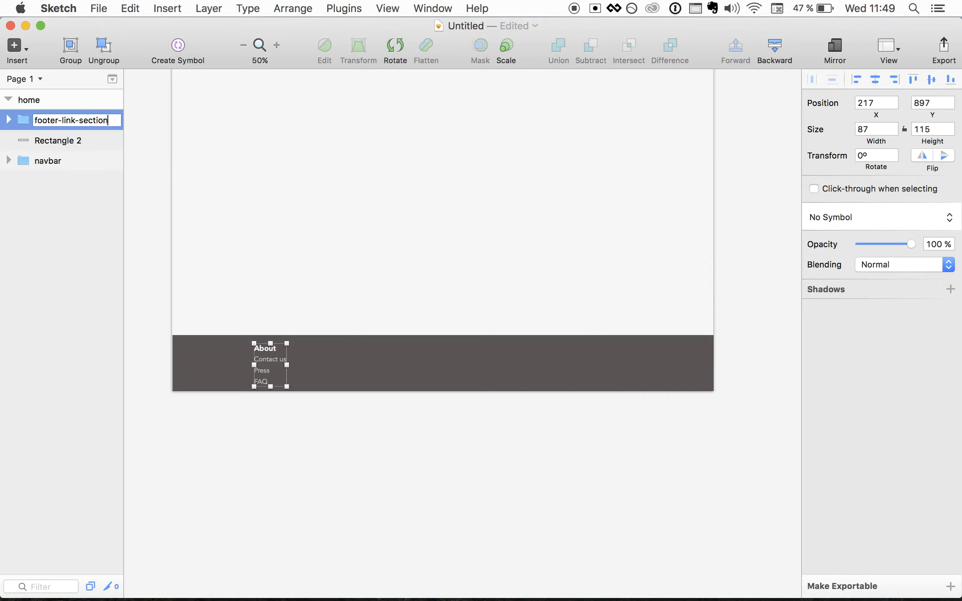
key(Return)
- Copy footer-link-section into two more columns spaced to the right across the footer
click(353, 363)
click(278, 361)
key(shift+Right)
key(shift+Right)
key(shift+Right)
key(shift+Right)
key(shift+Right)
key(shift+Right)
key(shift+Right)
key(shift+Right)
key(shift+Right)
key(shift+Right)
key(shift+Right)
key(shift+Right)
key(shift+Right)
key(shift+Right)
key(shift+Right)
key(shift+Right)
key(shift+Right)
key(shift+Right)
key(shift+Left)
key(shift+Left)
key(super+c)
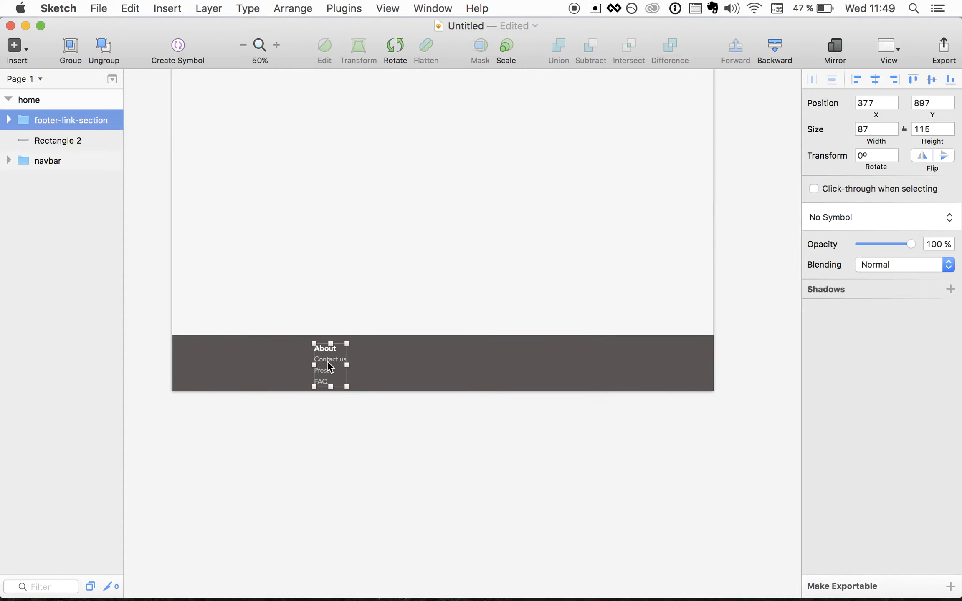
key(super+v)
key(shift+Right)
key(shift+Right)
key(shift+Right)
key(shift+Right)
key(shift+Right)
key(shift+Right)
key(shift+Right)
key(shift+Right)
key(shift+Right)
key(shift+Right)
key(shift+Right)
key(shift+Right)
key(shift+Right)
key(shift+Right)
key(shift+Right)
key(shift+Right)
key(shift+Right)
key(shift+Right)
key(shift+Right)
key(shift+Right)
key(shift+Left)
key(shift+Left)
key(super+c)
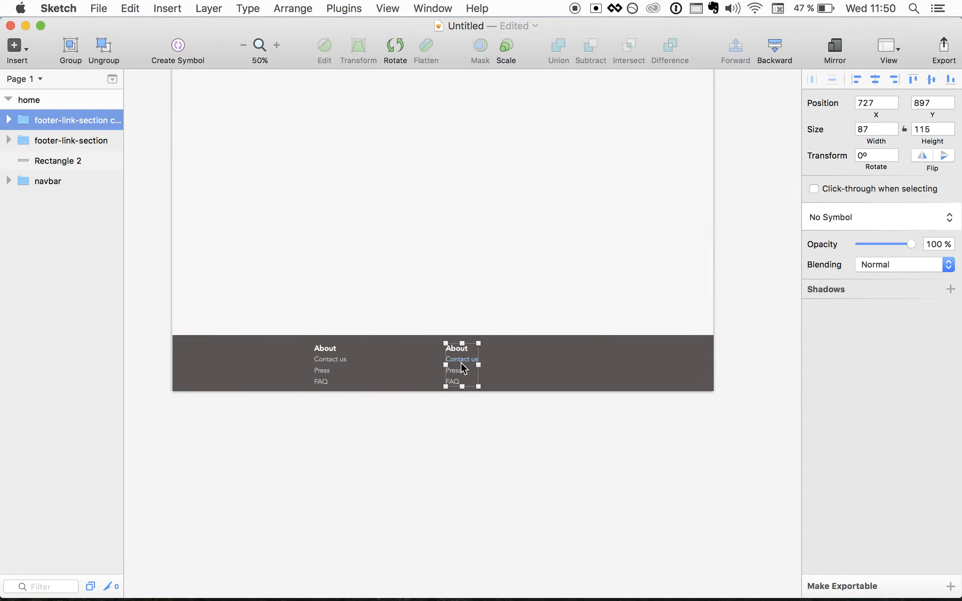
key(super+v)
key(shift+Right)
key(shift+Right)
key(shift+Right)
key(shift+Right)
key(shift+Right)
key(shift+Right)
key(shift+Right)
key(shift+Right)
key(shift+Right)
key(shift+Right)
key(shift+Right)
key(shift+Right)
key(shift+Right)
key(shift+Right)
key(shift+Right)
key(shift+Right)
key(shift+Right)
key(shift+Right)
key(shift+Right)
key(shift+Right)
key(shift+Right)
key(shift+Right)
key(shift+Right)
key(shift+Right)
key(shift+Right)
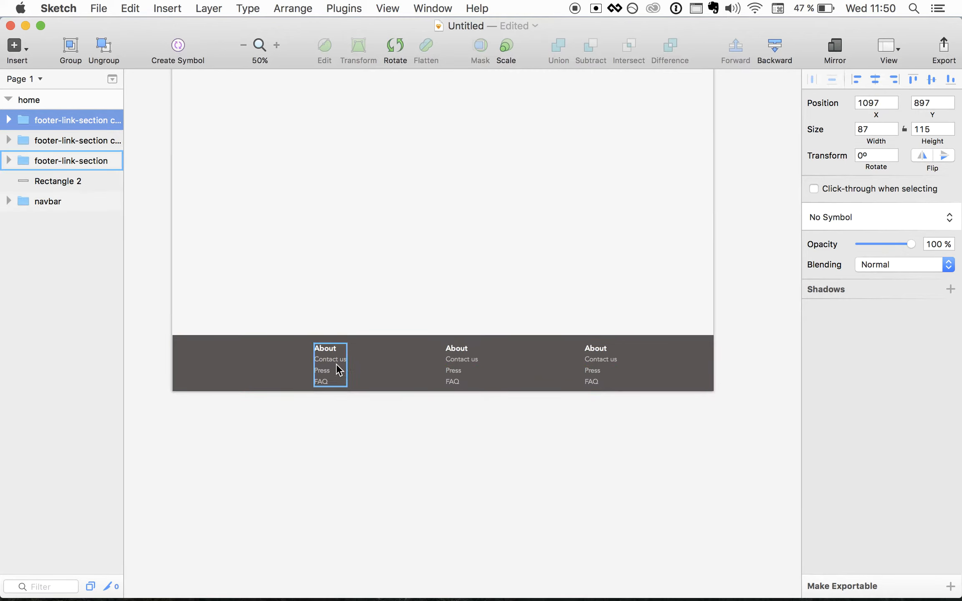
- Shift all three link columns left together to re-centre them in the footer
click(337, 363)
shift+click(455, 364)
shift+click(598, 367)
key(shift+Left)
key(shift+Left)
key(shift+Left)
key(shift+Left)
key(shift+Left)
key(shift+Left)
click(414, 473)
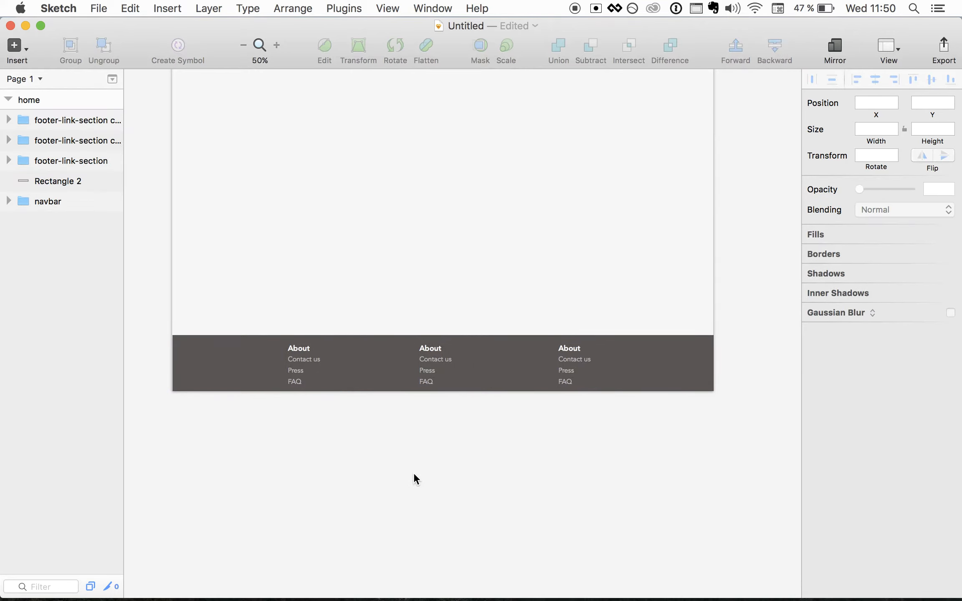
- Group Rectangle 2 and the three link columns into a group named footer
click(82, 183)
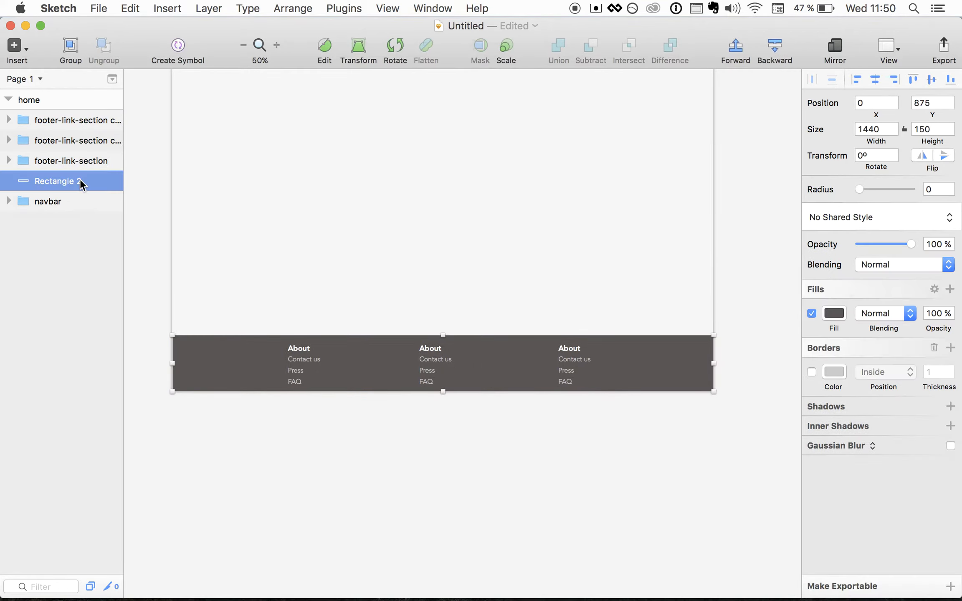
shift+click(59, 121)
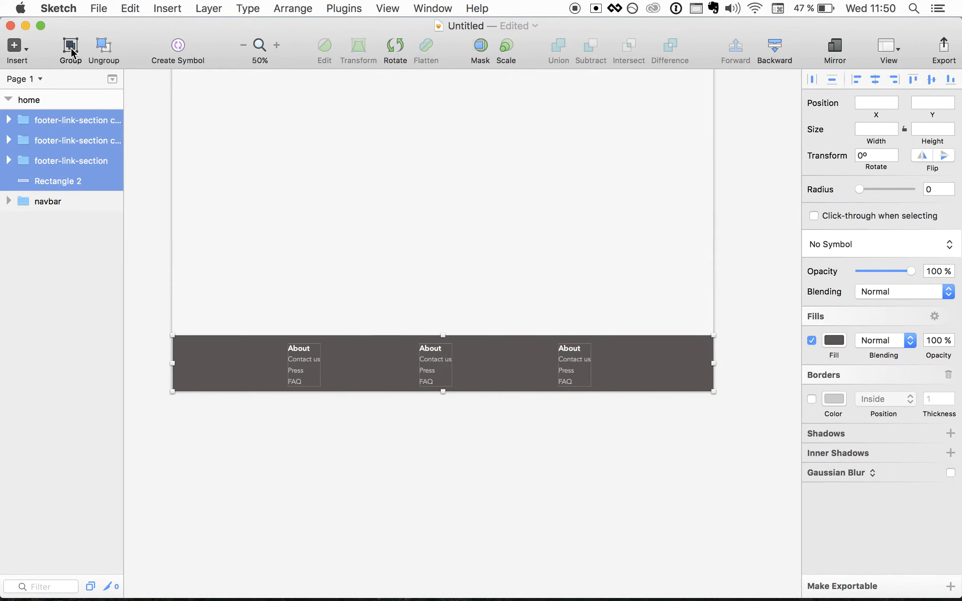
click(71, 49)
double_click(46, 120)
text(foo)
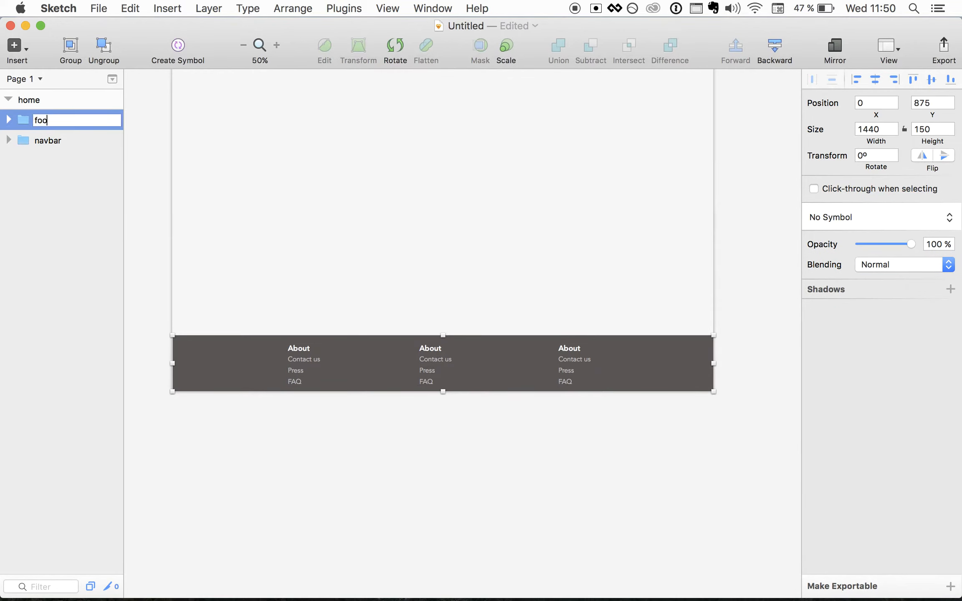
click(59, 228)
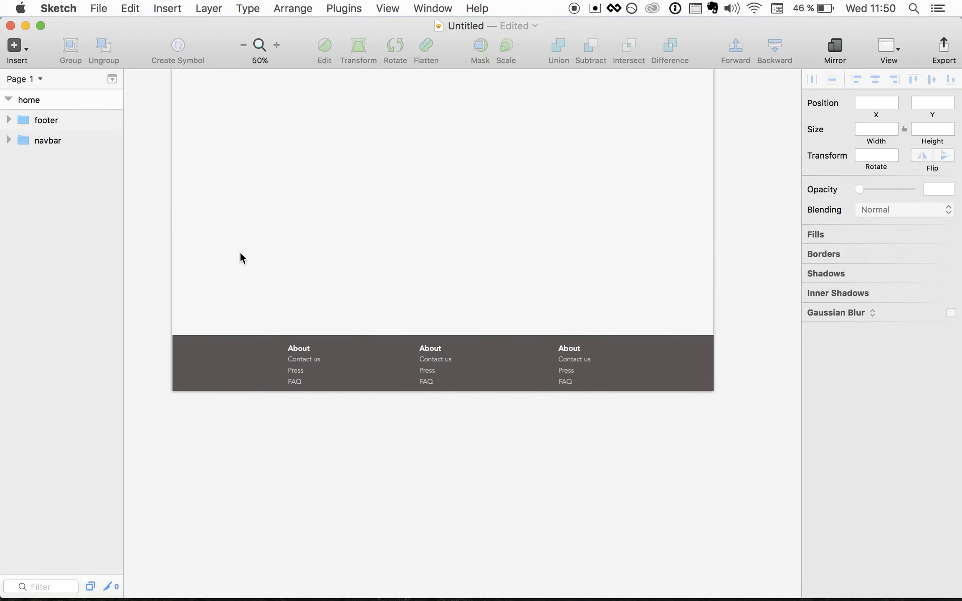
- Duplicate the home artboard twice, creating home copy and home copy 2
scroll(240, 251, up, 5)
click(9, 100)
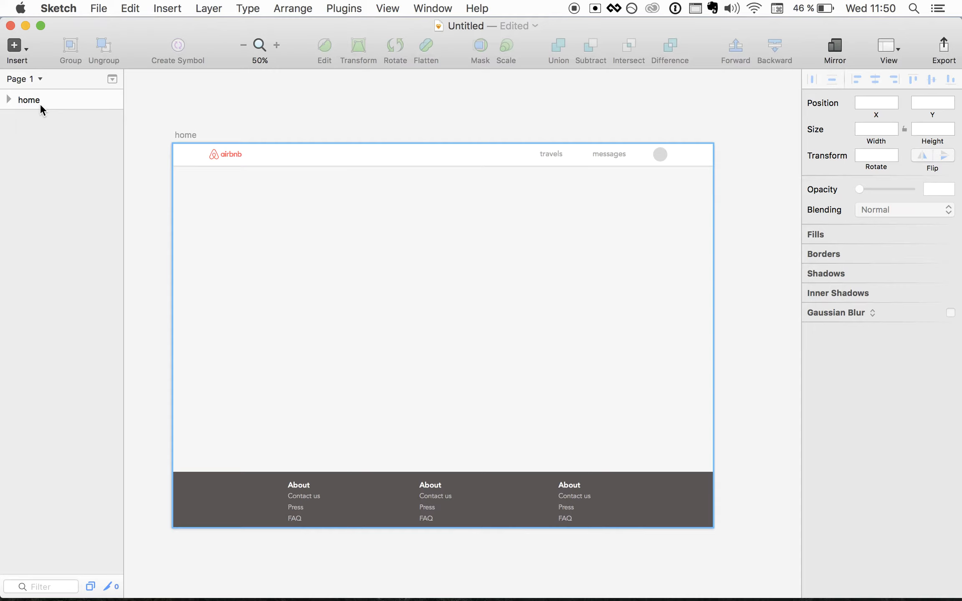
click(8, 100)
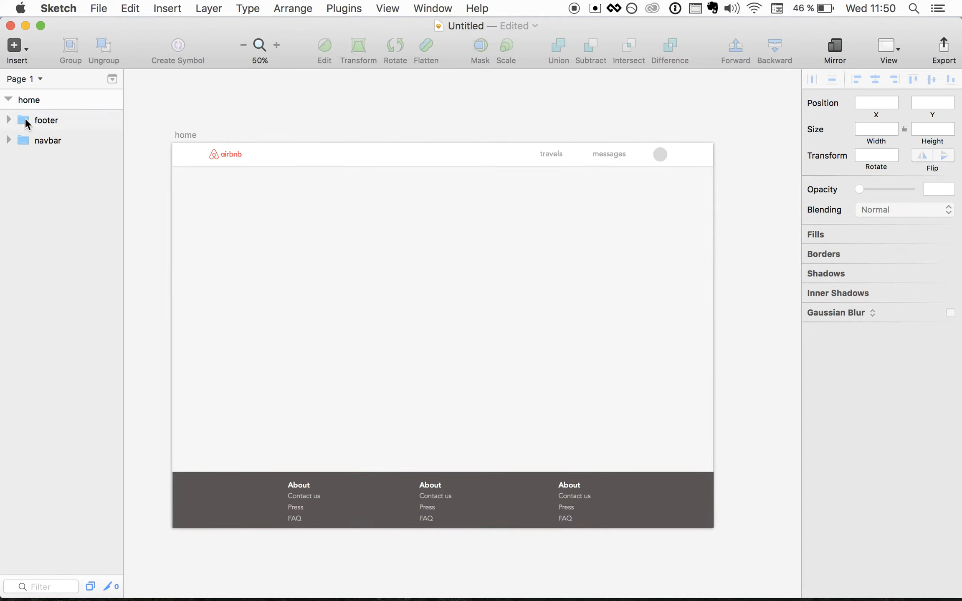
click(9, 100)
click(46, 101)
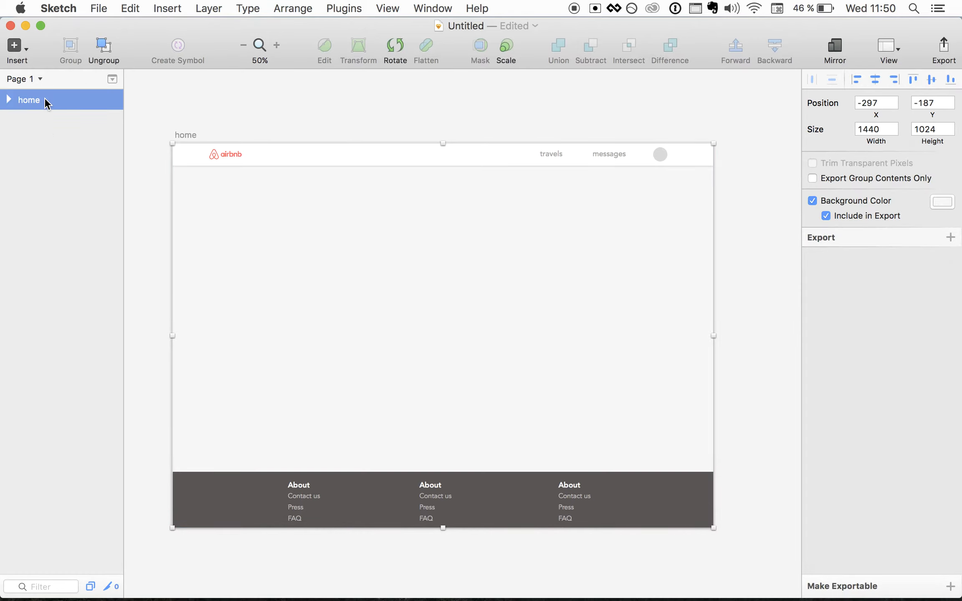
key(super+d)
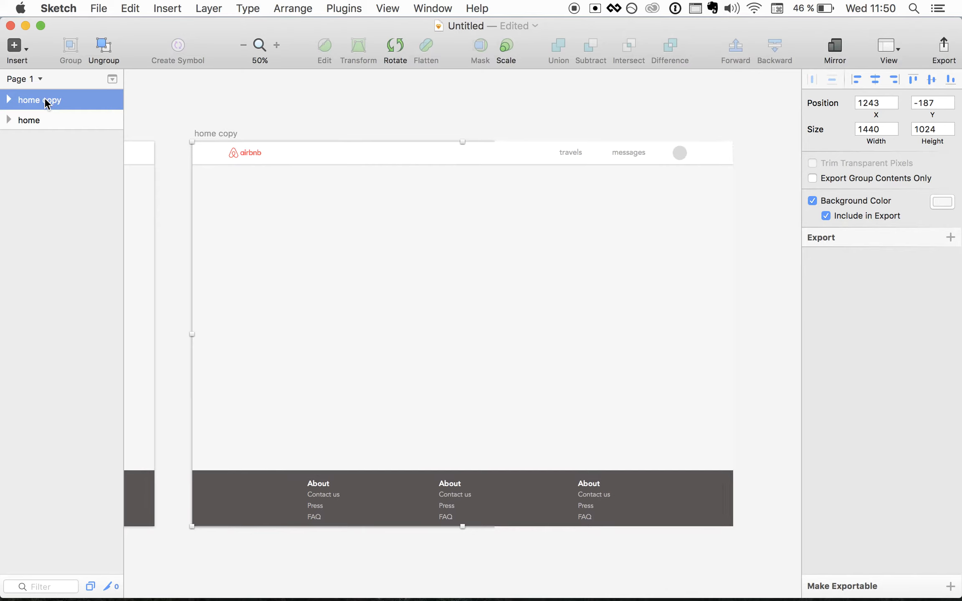
key(super+d)
key(super+minus)
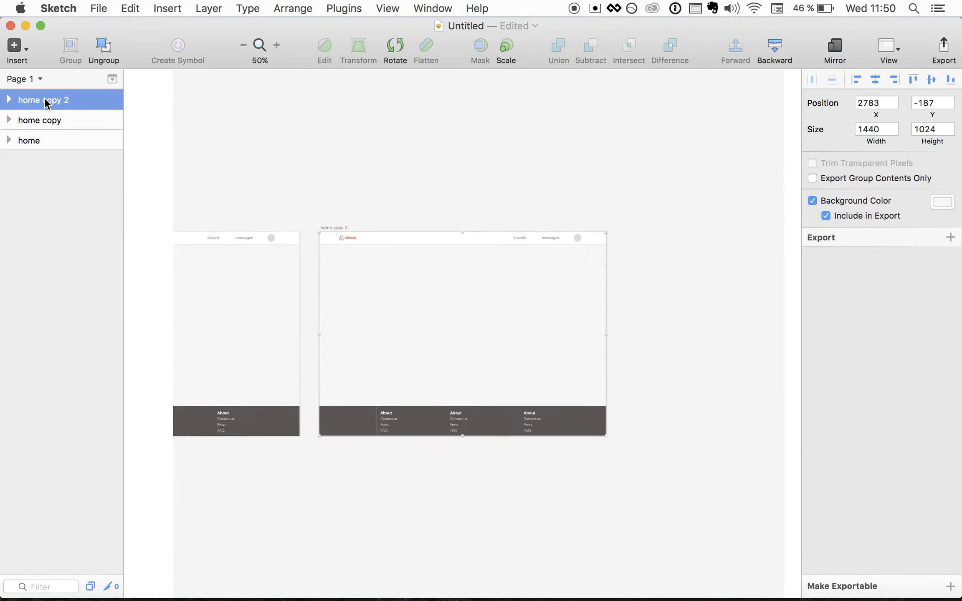
scroll(321, 272, left, 2)
scroll(321, 275, left, 10)
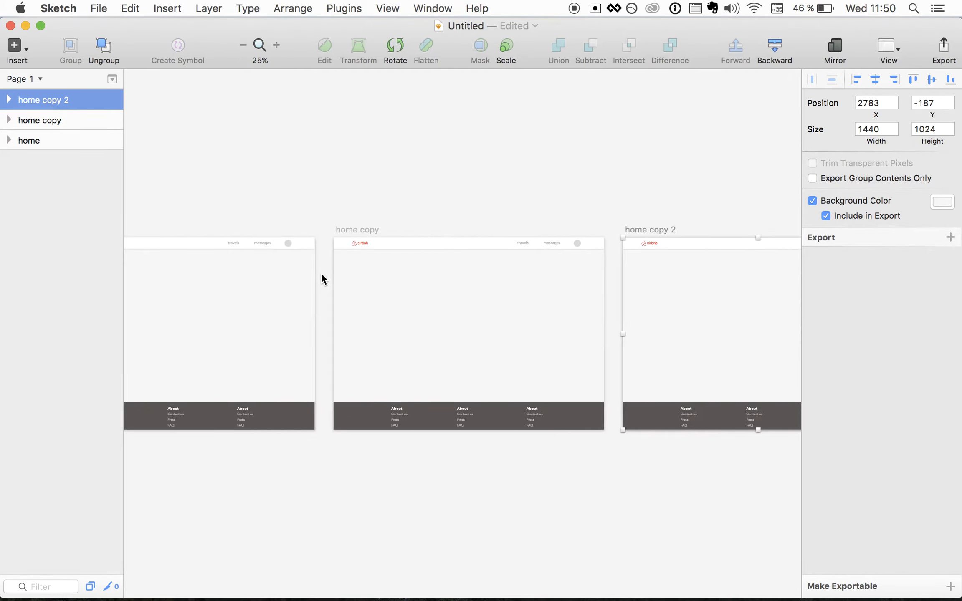
- Rename artboard home copy 2 to results and home copy to show
scroll(321, 272, right, 1)
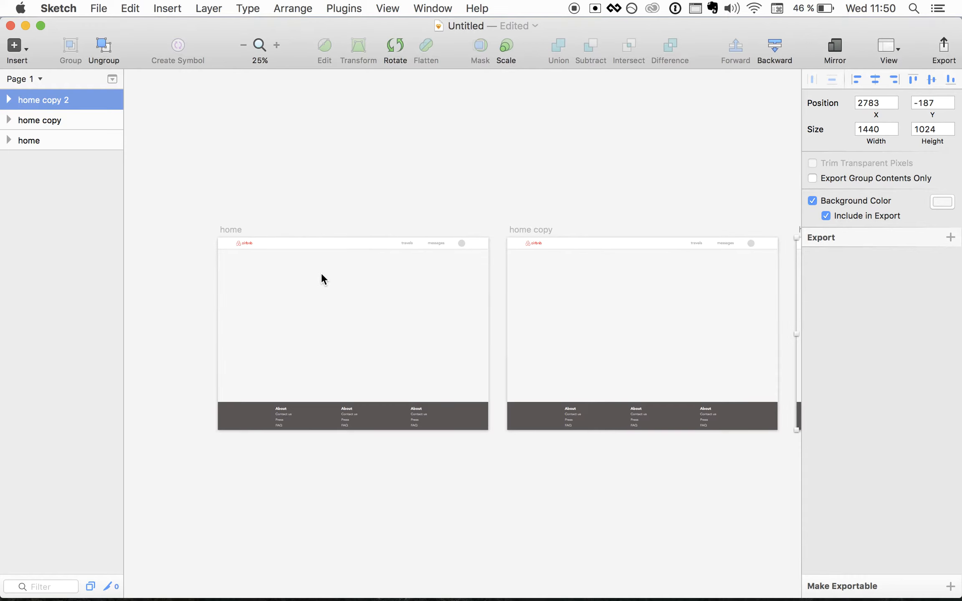
key(super+plus)
scroll(321, 273, left, 5)
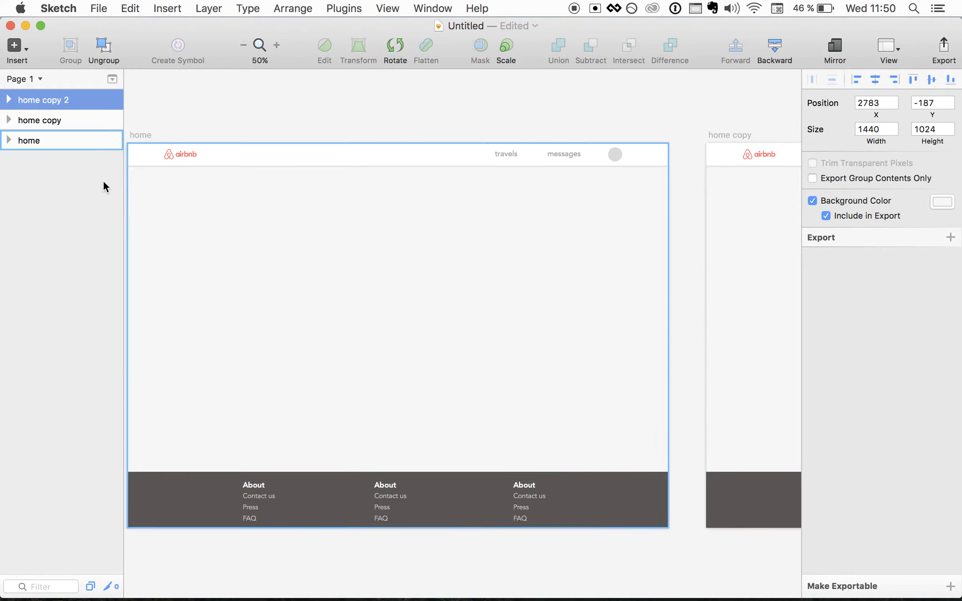
double_click(35, 100)
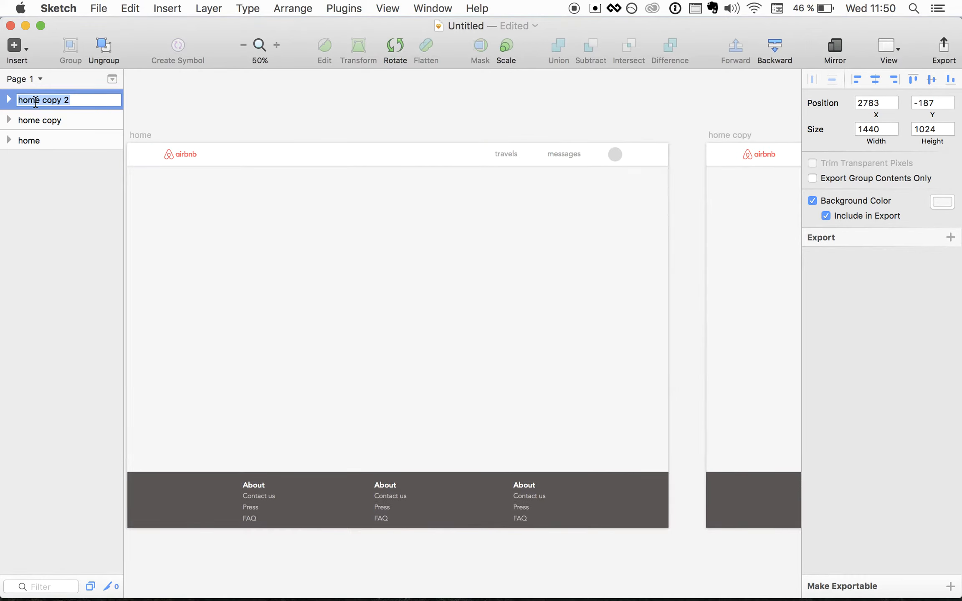
text(results)
double_click(39, 120)
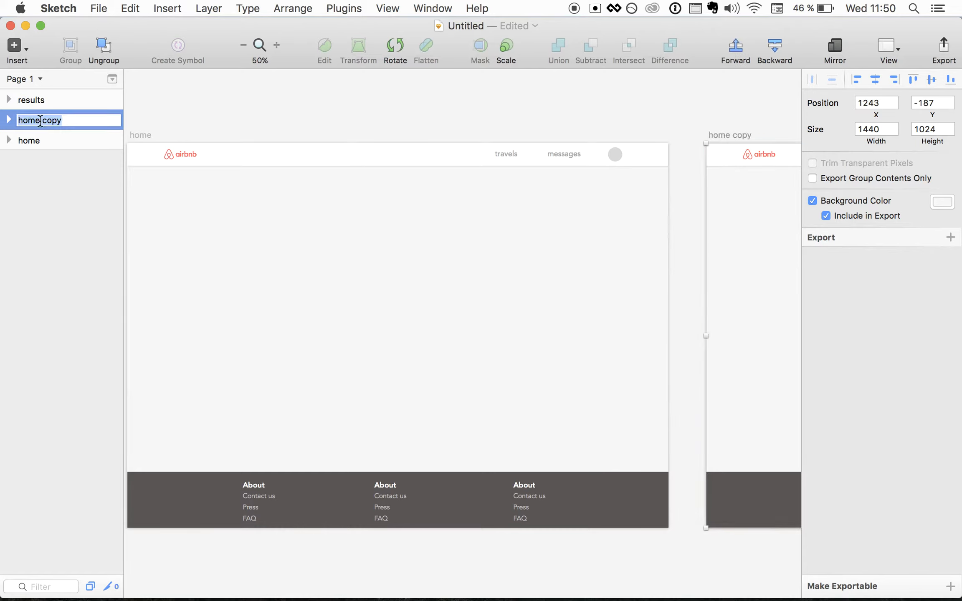
text(show)
click(41, 217)
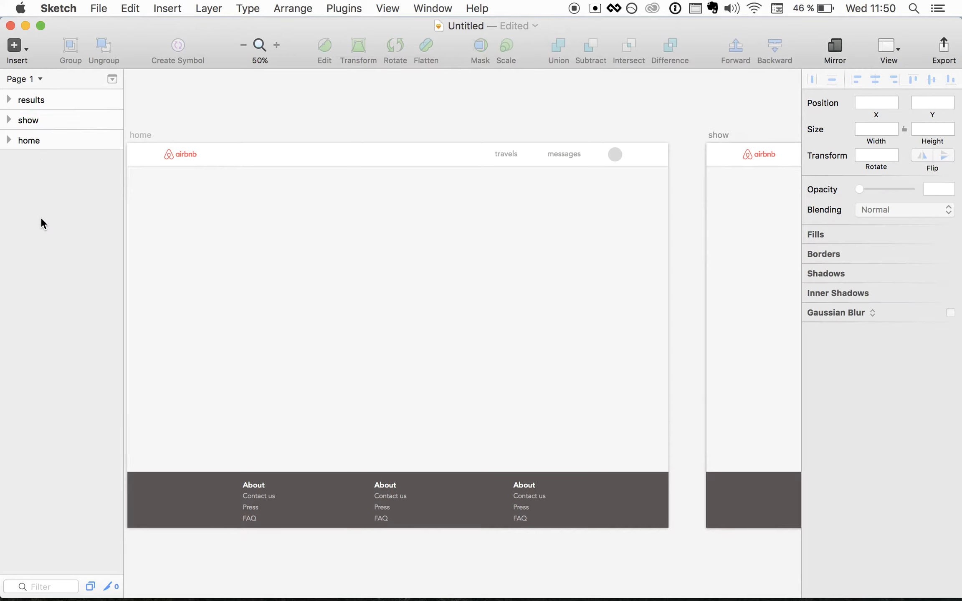
- Move the home artboard to the top of the layers list
drag(37, 142, 39, 88)
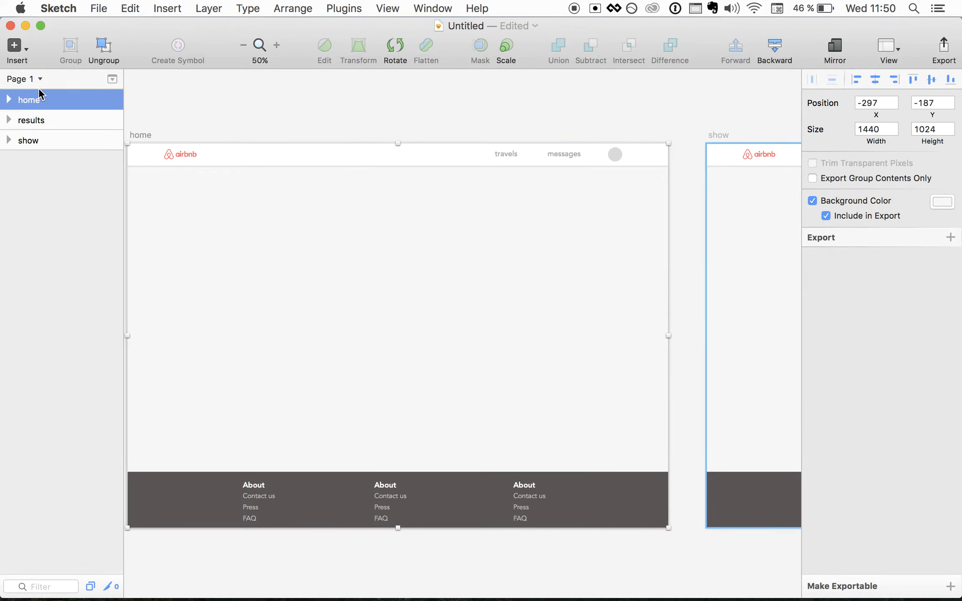
scroll(584, 244, right, 15)
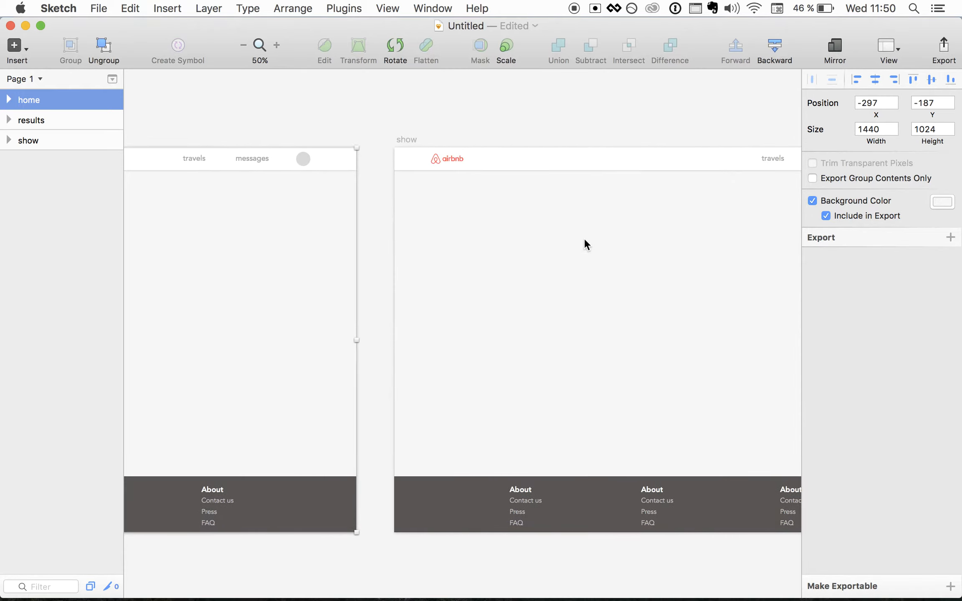
scroll(584, 238, left, 15)
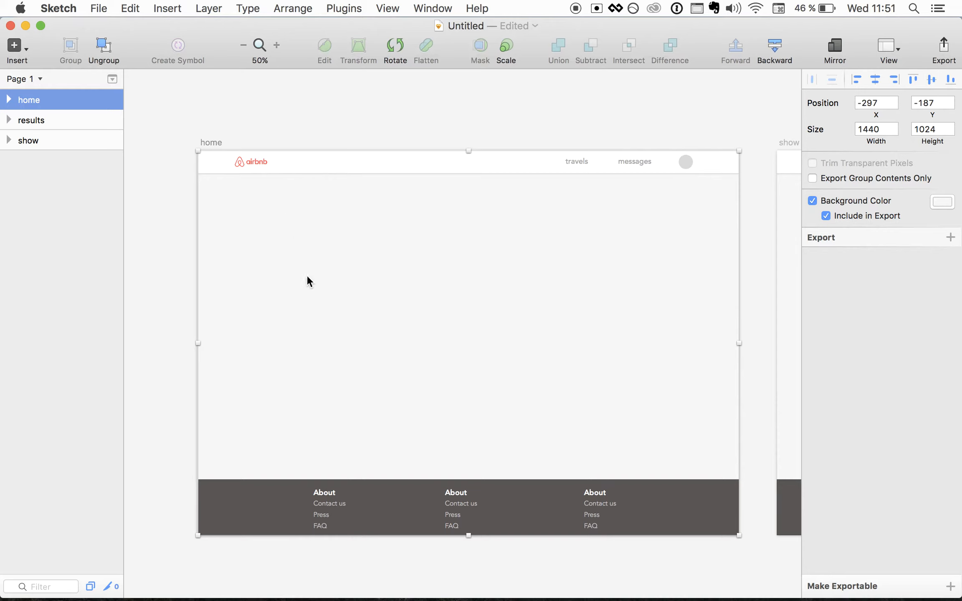
- In Chrome, go to pexels.com and search for apartment photos
key(super+Tab)
key(super+Tab)
key(super+Tab)
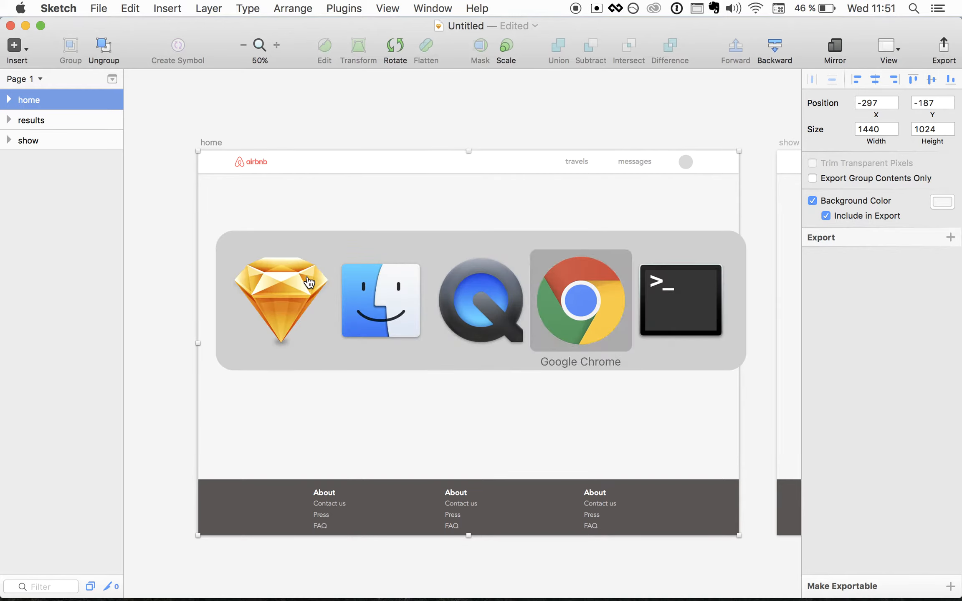
key(super+t)
text(pexels.com)
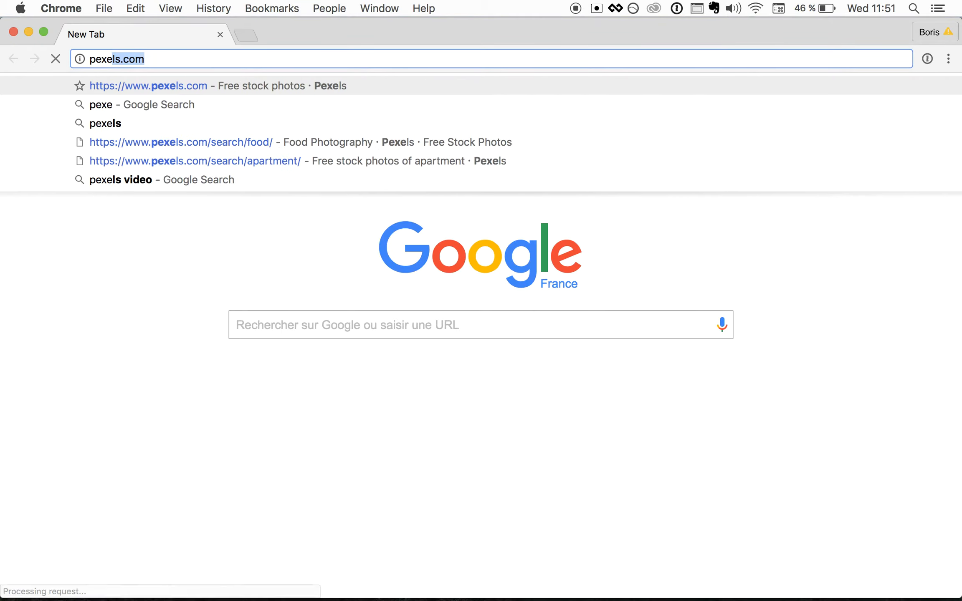
key(Return)
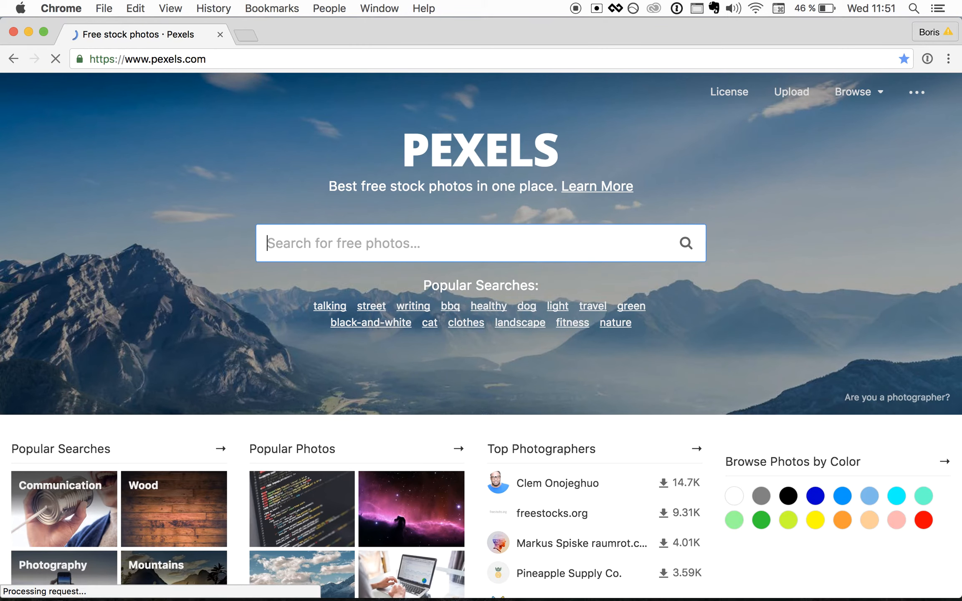
text(a)
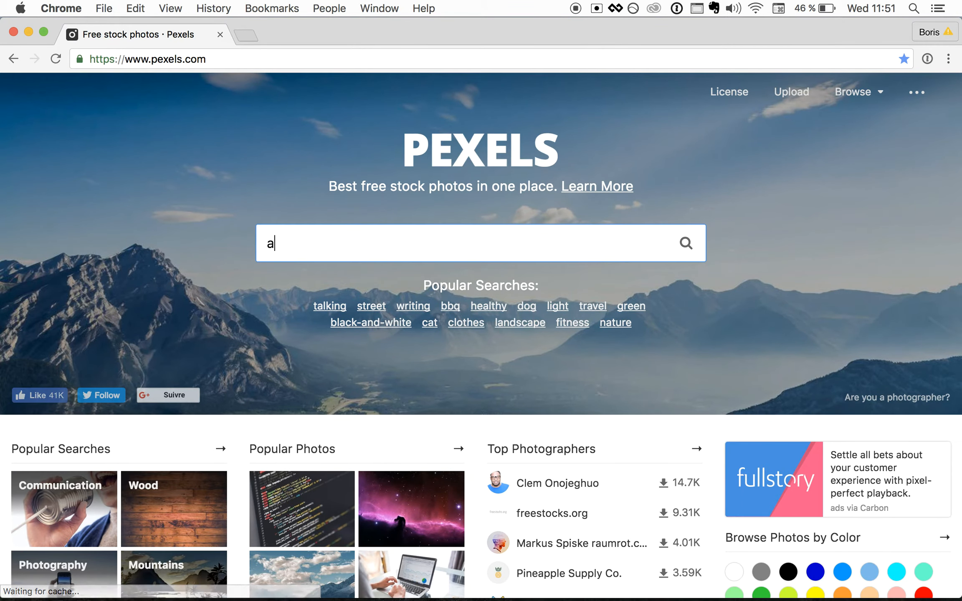
text(partment)
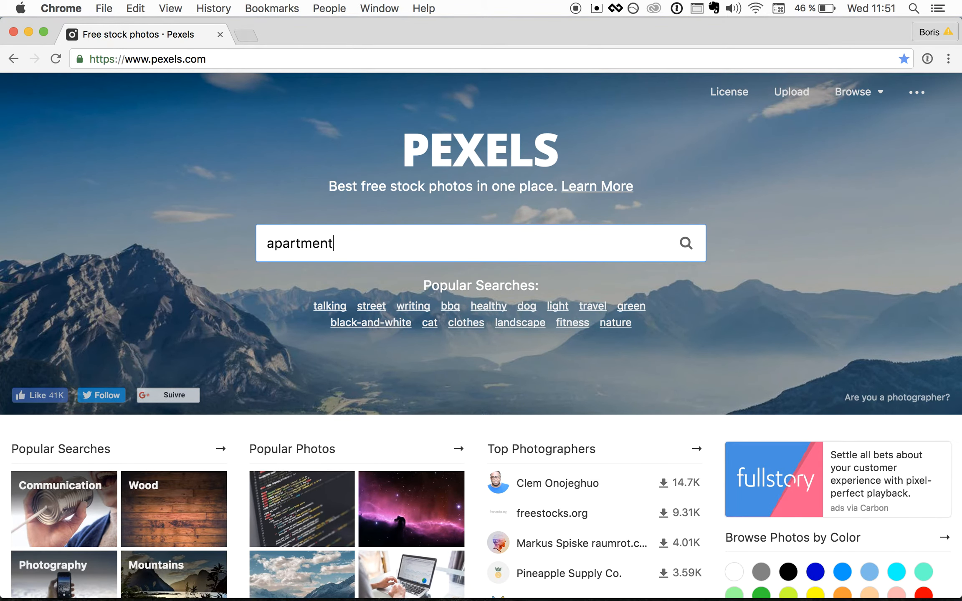
key(Return)
scroll(329, 328, down, 2)
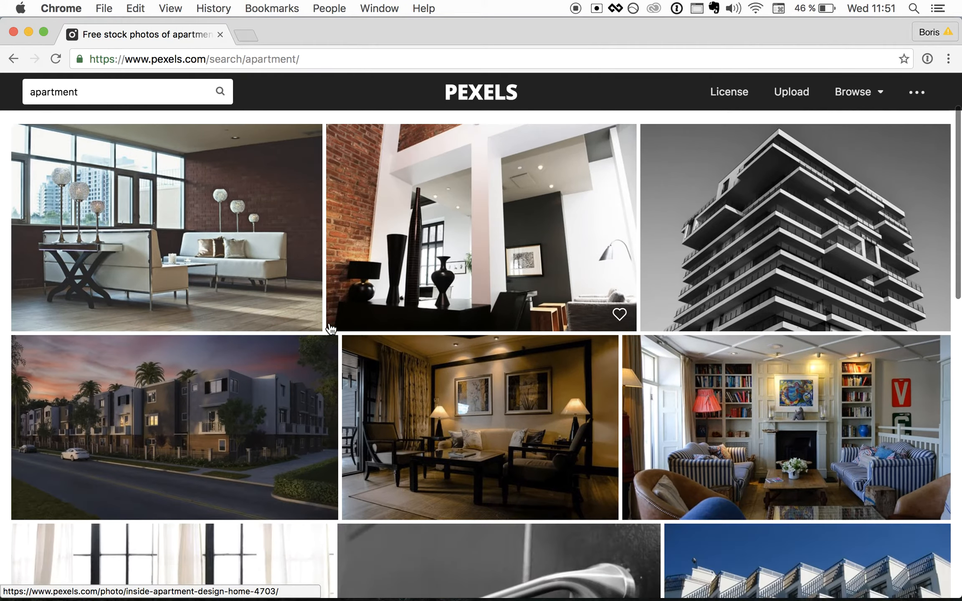
scroll(329, 327, down, 6)
scroll(329, 328, up, 2)
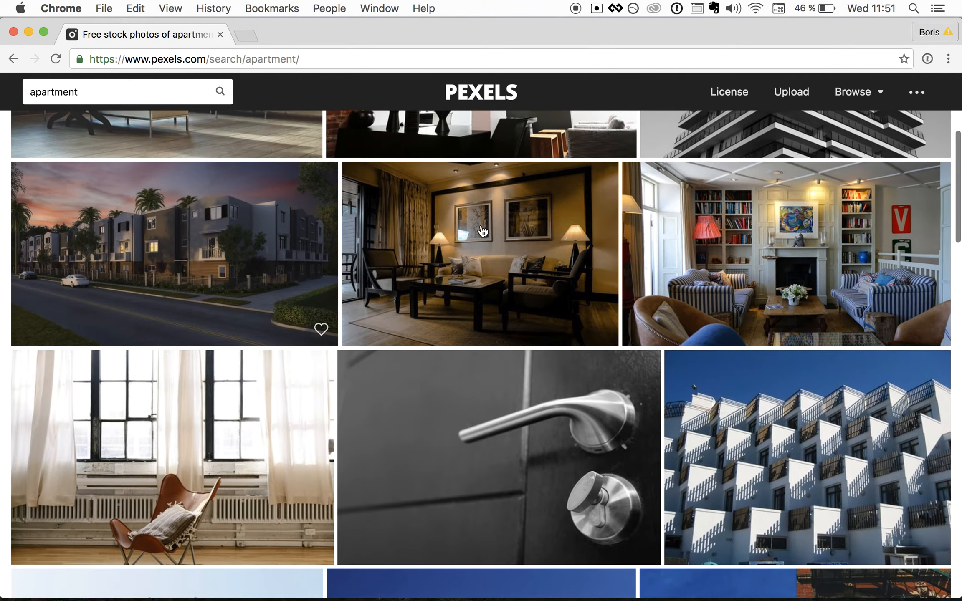
- Download the bookshelf living-room photo at Large 1920 x 1080 and carry it to Sketch
click(766, 247)
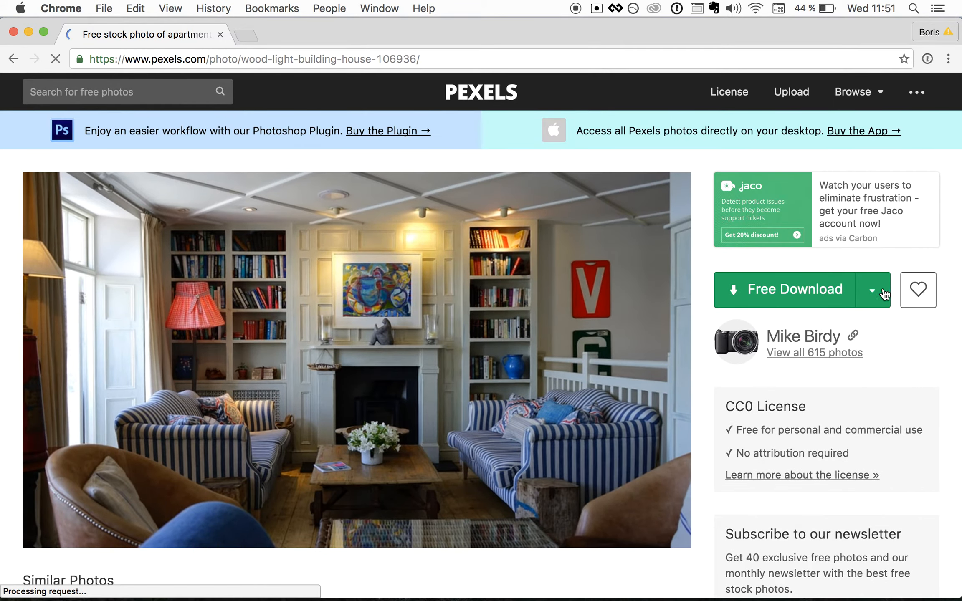
click(883, 294)
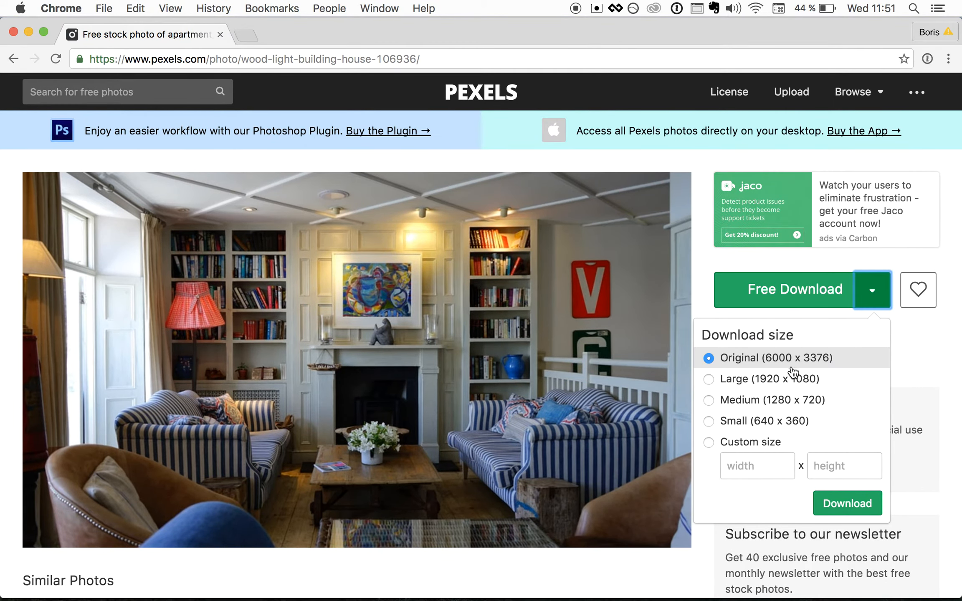
click(709, 379)
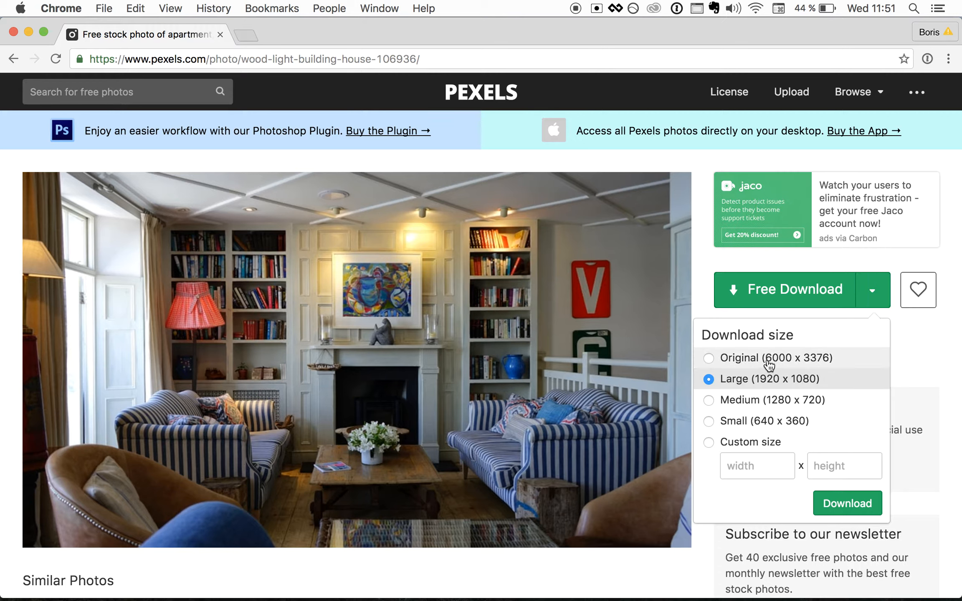
click(837, 506)
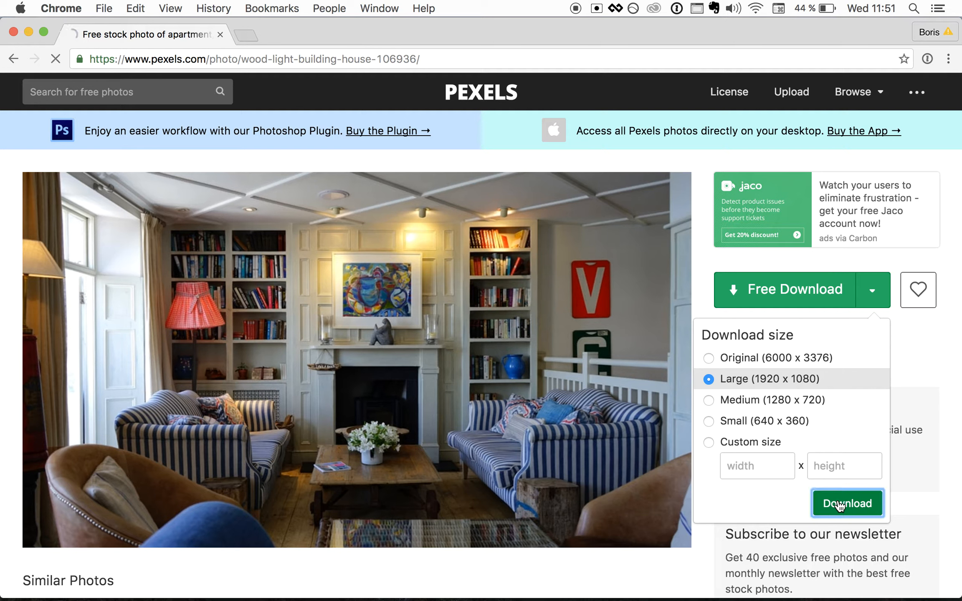
mouse_move(111, 585)
mouse_down()
mouse_move(194, 389)
mouse_move(372, 273)
mouse_move(389, 273)
mouse_up()
key(super+Tab)
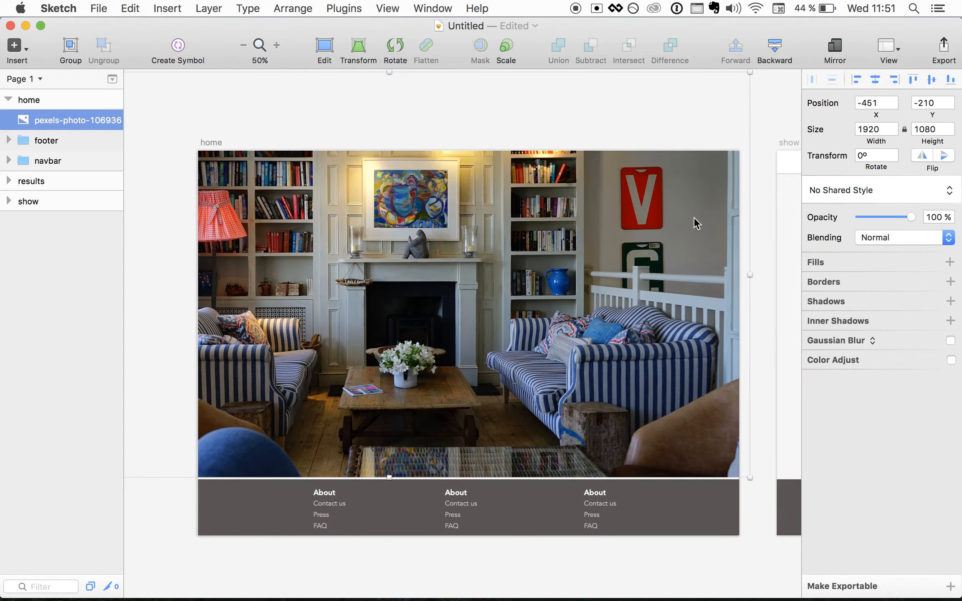
- Resize the living-room photo to 1440 wide and move it into the home artboard
click(873, 129)
text(1)
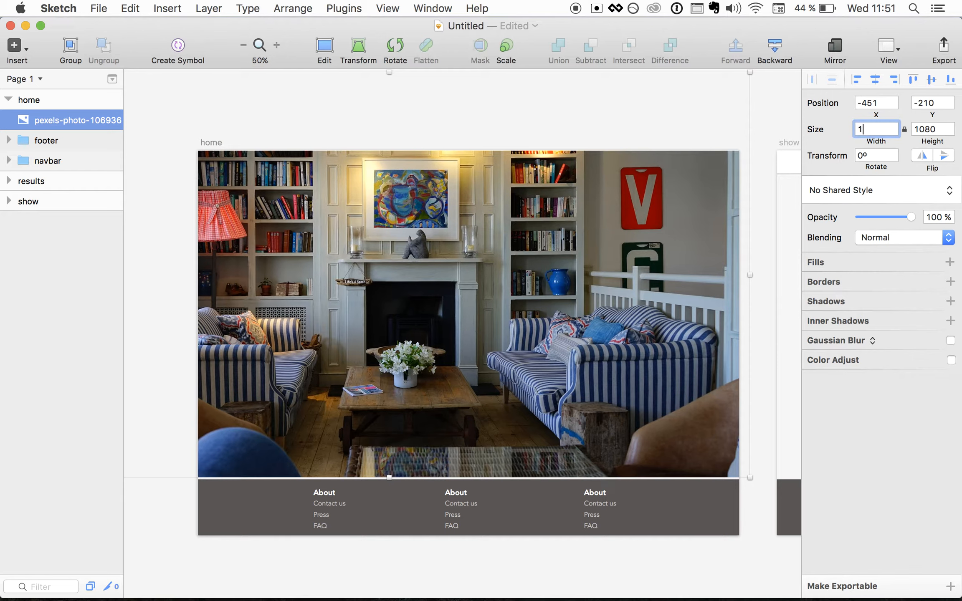
text(440)
key(Return)
drag(510, 233, 670, 315)
- Nudge the photo to X 0, Y 57, flush left directly beneath the nav bar
key(shift+Down)
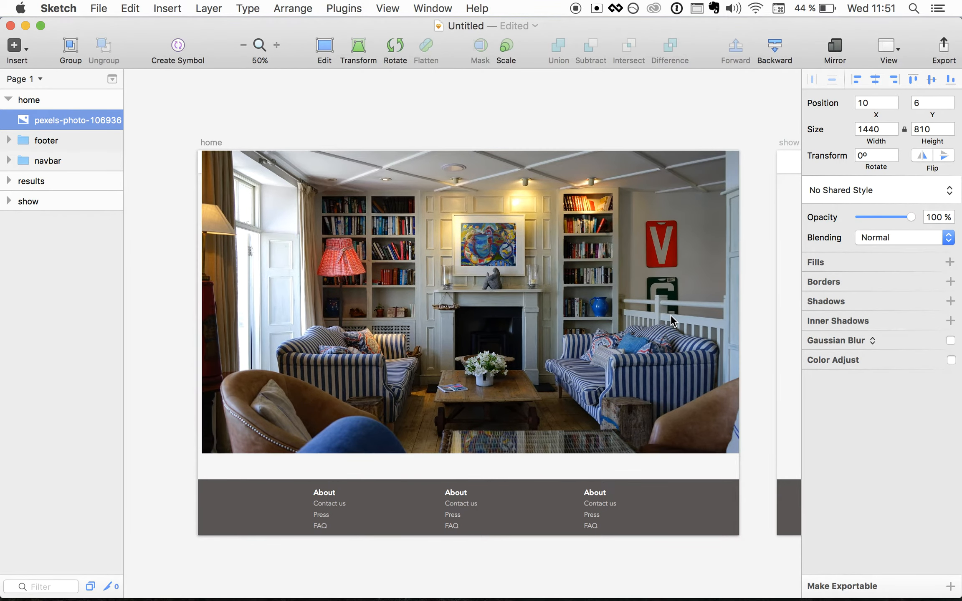
key(shift+Left)
key(shift+Down)
key(shift+Down)
key(shift+Down)
key(shift+Down)
key(shift+Left)
key(shift+Down)
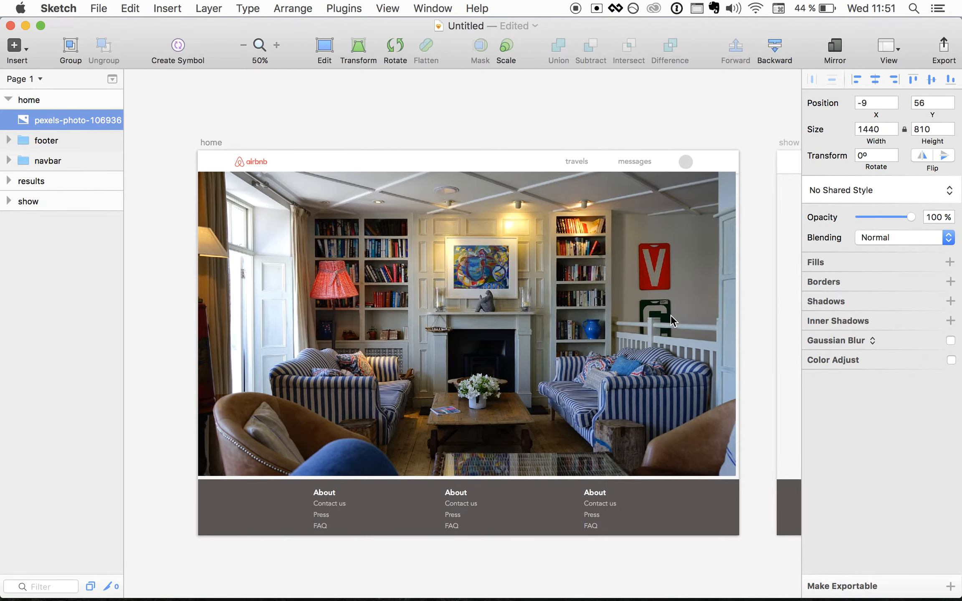
key(shift+Right)
key(Right)
key(Right)
key(Left)
key(Left)
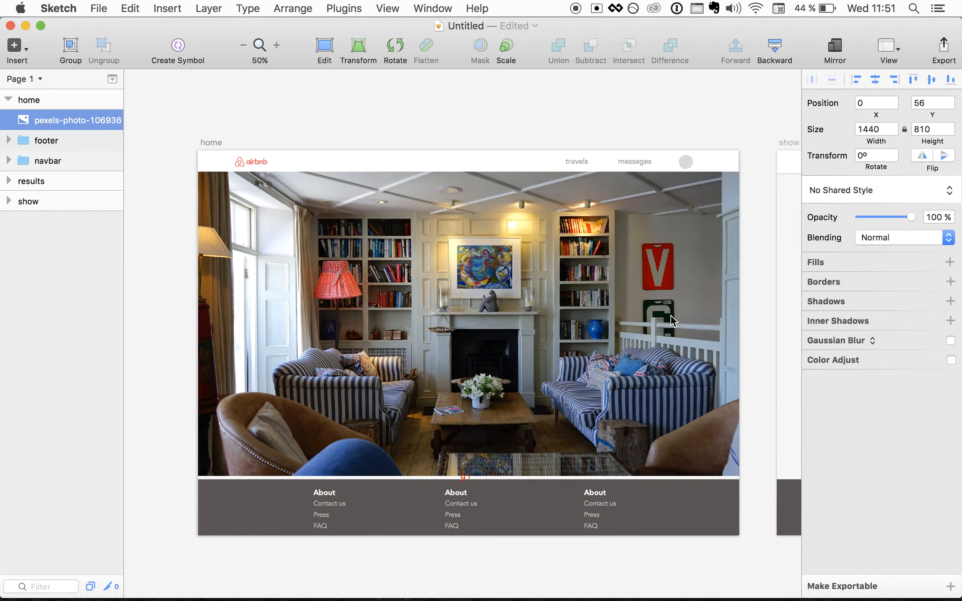
key(shift+Down)
key(shift+Down)
key(shift+Up)
key(shift+Up)
key(Down)
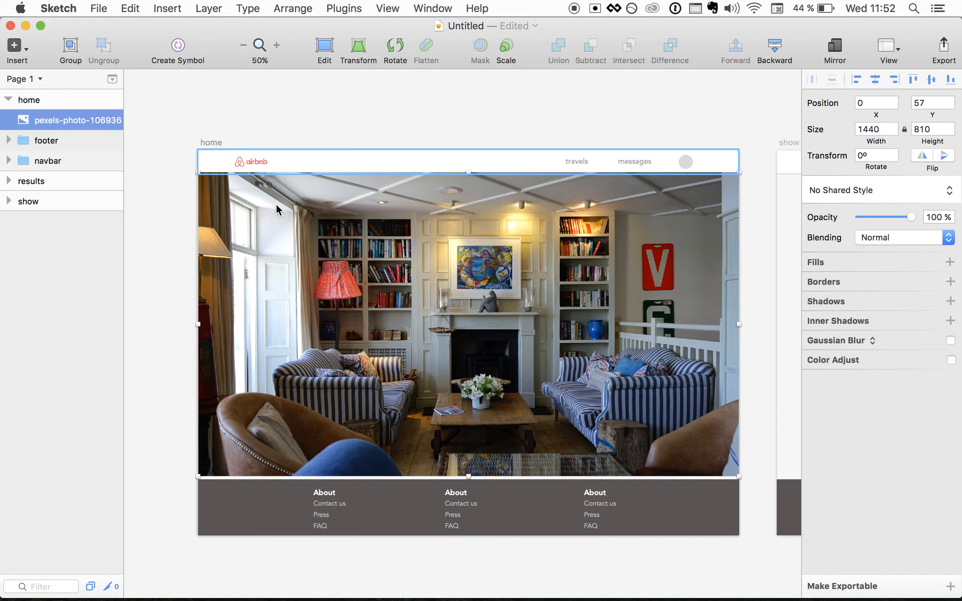
click(19, 46)
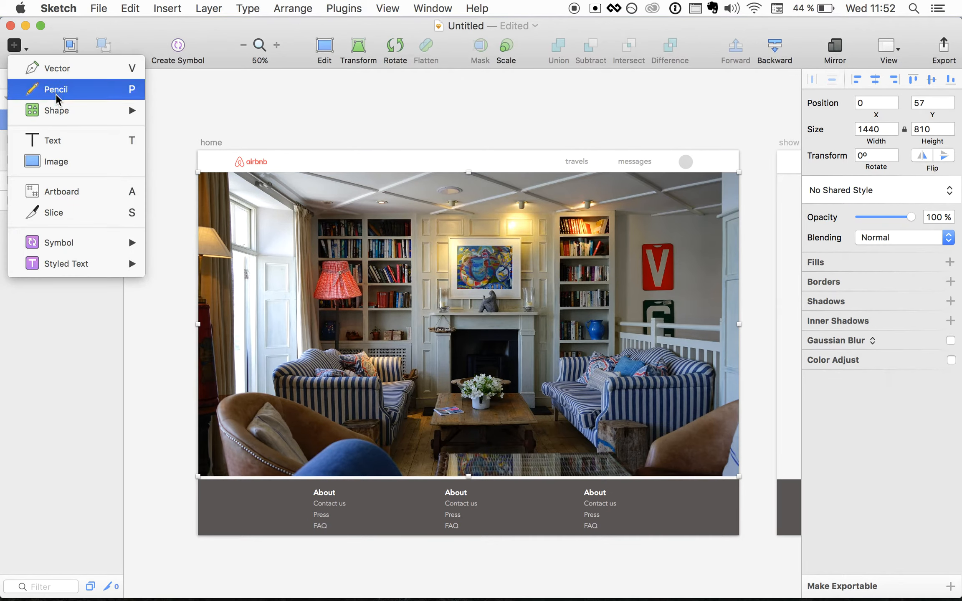
- Draw a full-width rectangle 322 px high across the top of the artboard
mouse_move(59, 105)
click(187, 153)
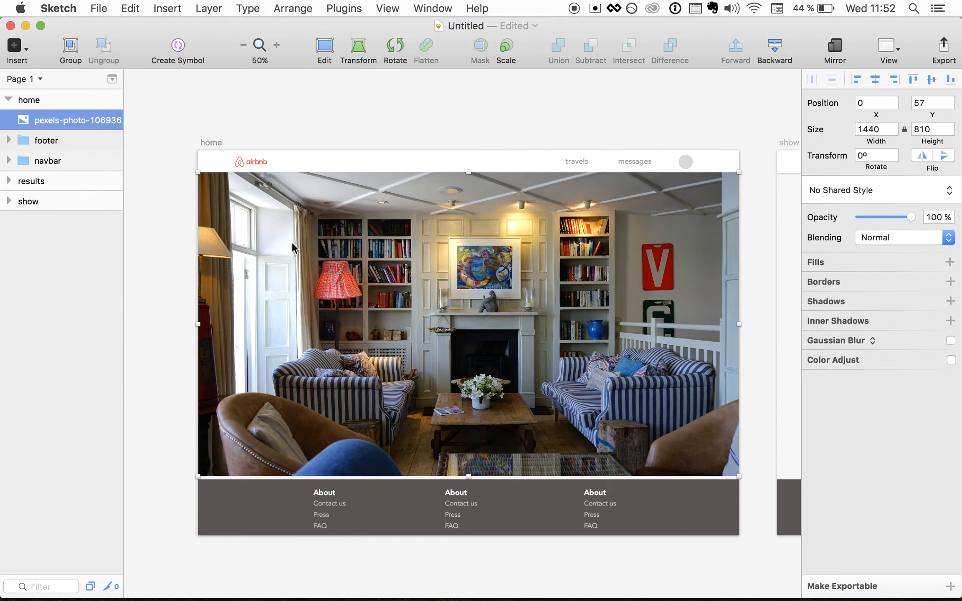
key(r)
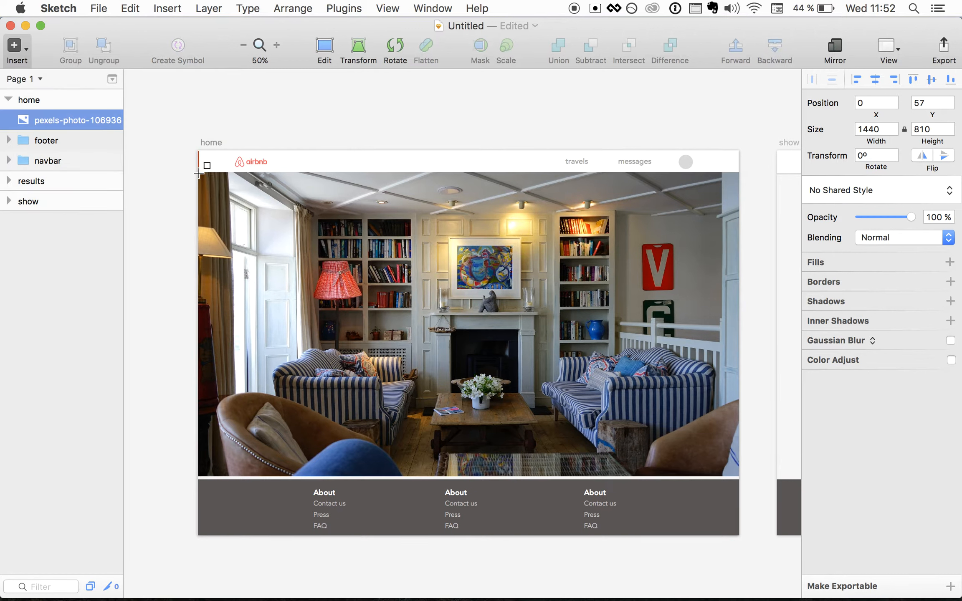
drag(198, 174, 743, 344)
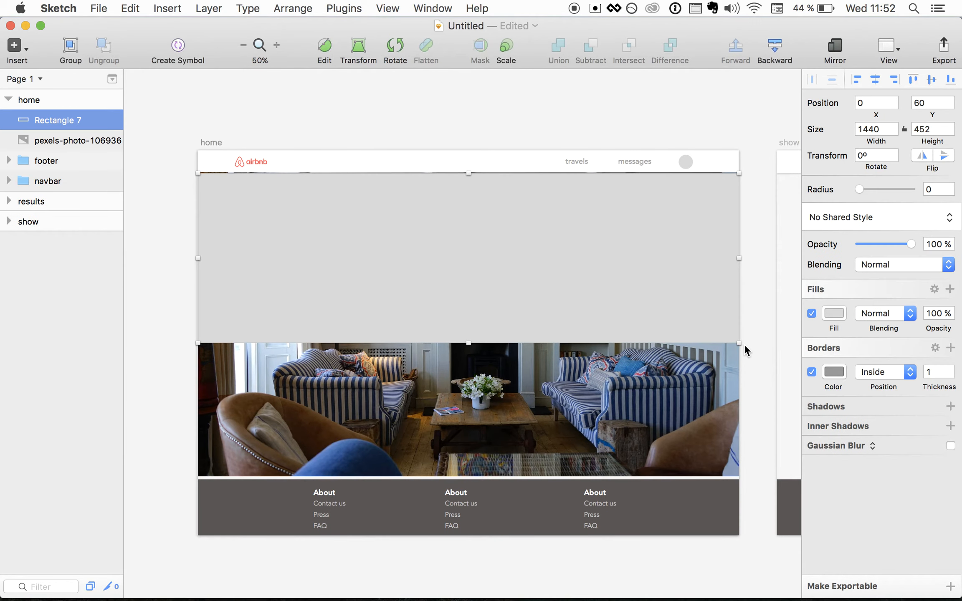
drag(468, 343, 468, 293)
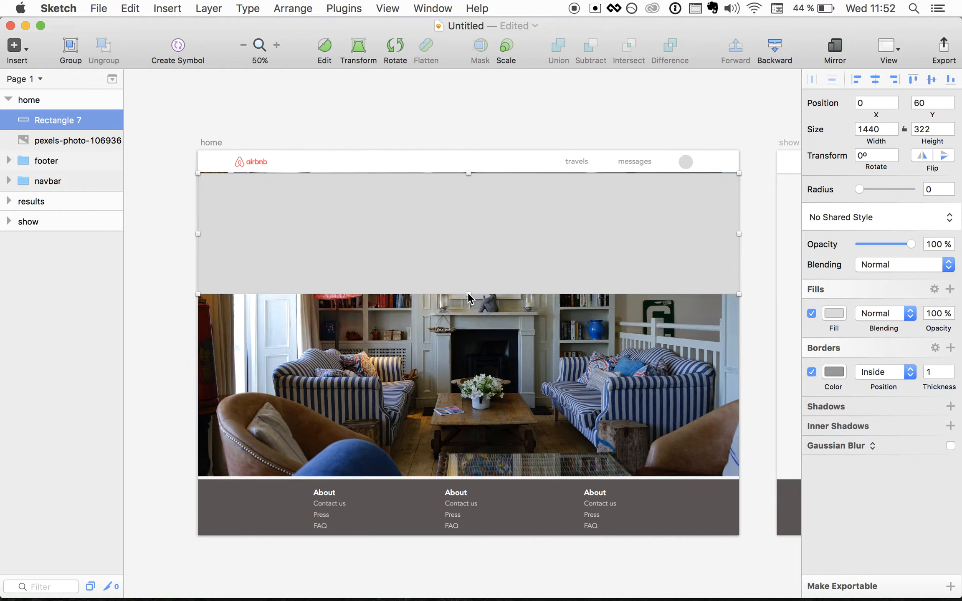
- Mask the pexels photo with Rectangle 7 to crop it into a banner strip
click(364, 347)
click(316, 243)
shift+click(300, 335)
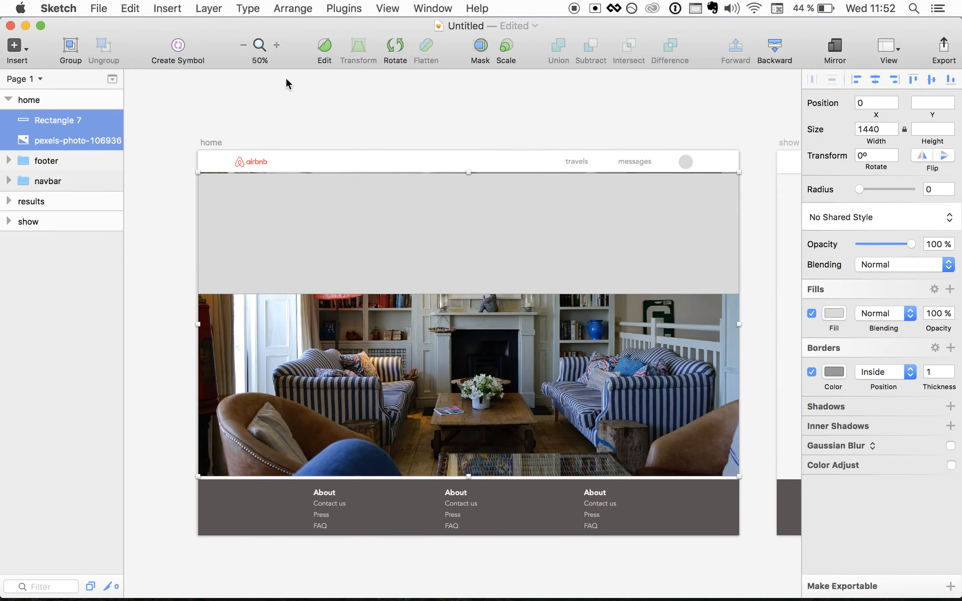
click(481, 48)
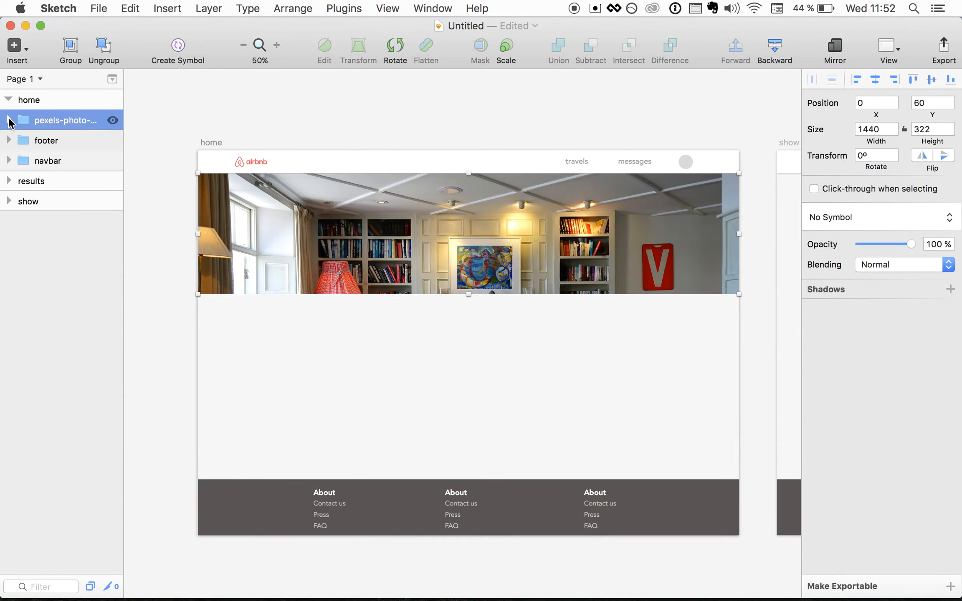
- Shift the photo inside the mask until the fireplace and striped sofas fill the banner
click(9, 121)
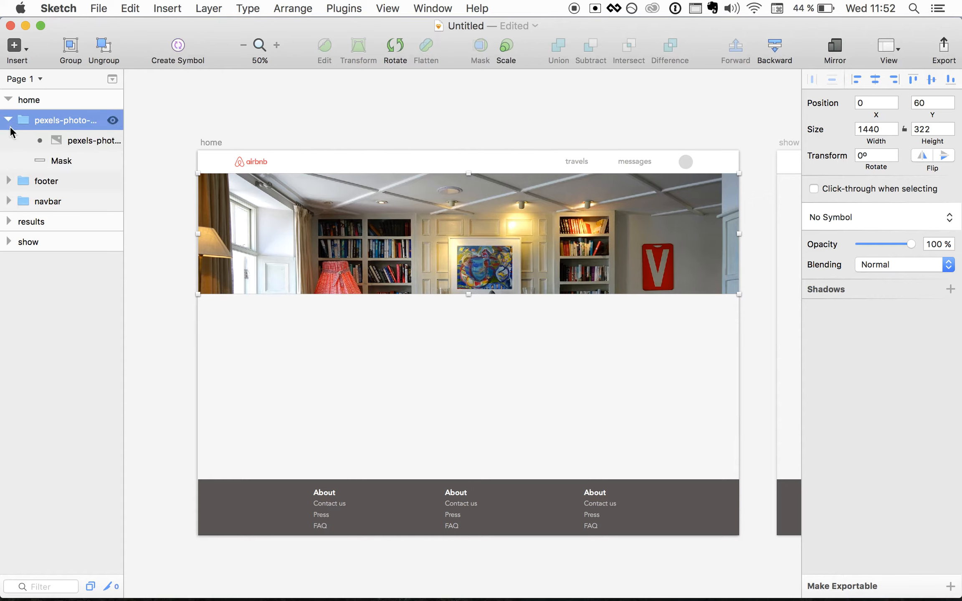
click(65, 141)
key(shift+Up)
key(shift+Up)
key(shift+Up)
key(shift+Up)
key(shift+Up)
key(shift+Up)
key(shift+Up)
key(shift+Up)
key(shift+Up)
key(shift+Up)
key(shift+Up)
key(shift+Up)
key(shift+Up)
key(shift+Up)
key(shift+Up)
key(shift+Up)
key(shift+Up)
key(shift+Up)
key(shift+Up)
key(shift+Up)
key(shift+Up)
key(shift+Up)
key(shift+Up)
key(shift+Up)
key(shift+Up)
key(shift+Up)
key(shift+Up)
key(shift+Up)
key(shift+Left)
key(shift+Left)
key(shift+Left)
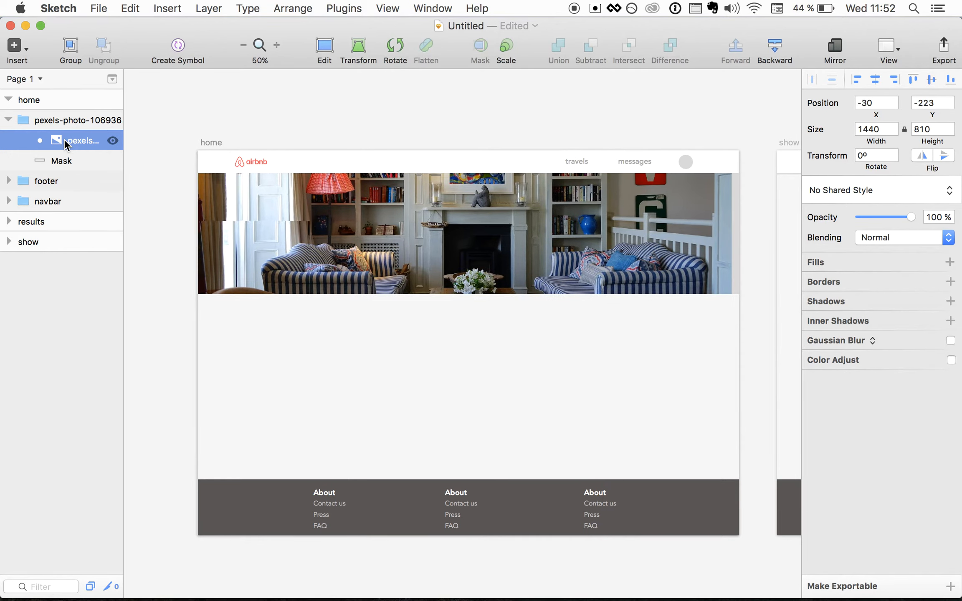
key(shift+Left)
key(shift+Left)
key(shift+Down)
key(shift+Down)
key(shift+Down)
key(shift+Down)
key(shift+Left)
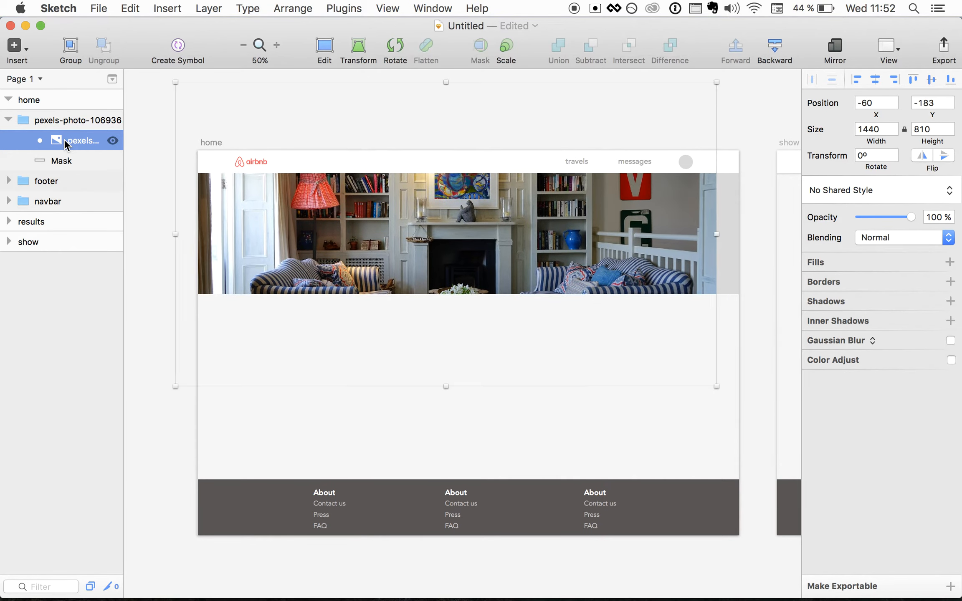
key(shift+Right)
key(shift+Right)
key(shift+Right)
key(shift+Right)
key(shift+Right)
key(shift+Right)
key(shift+Right)
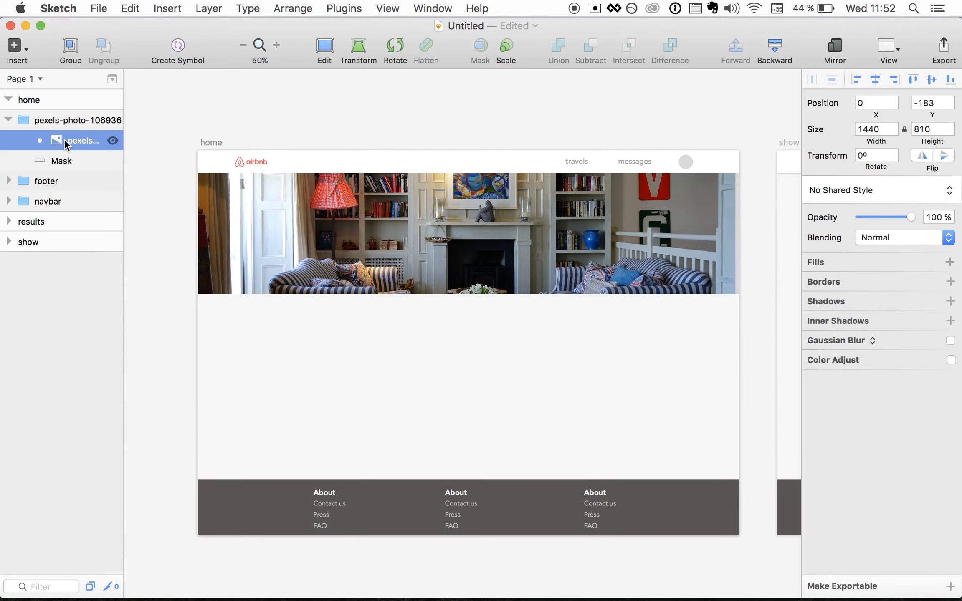
key(shift+Left)
key(Left)
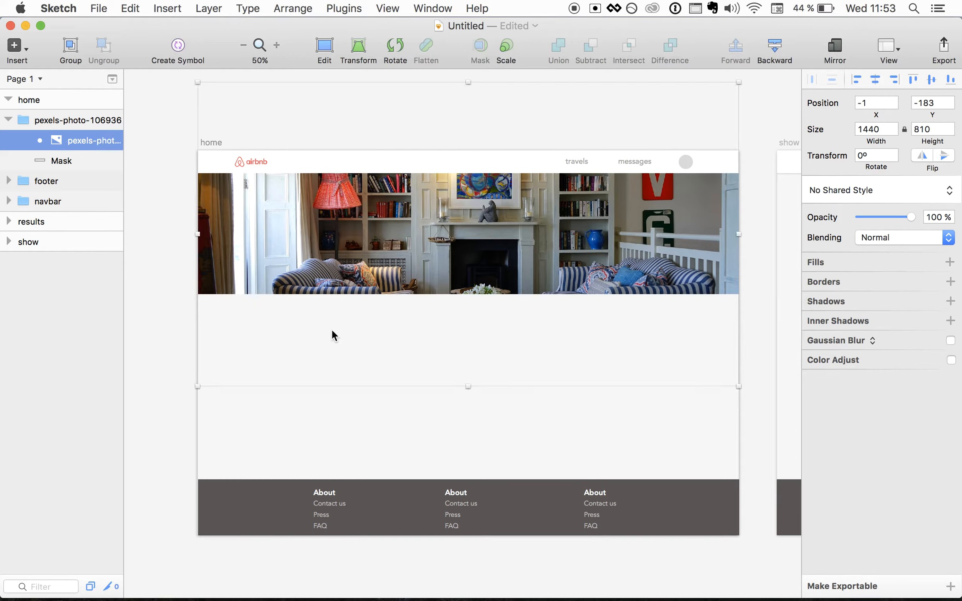
click(360, 435)
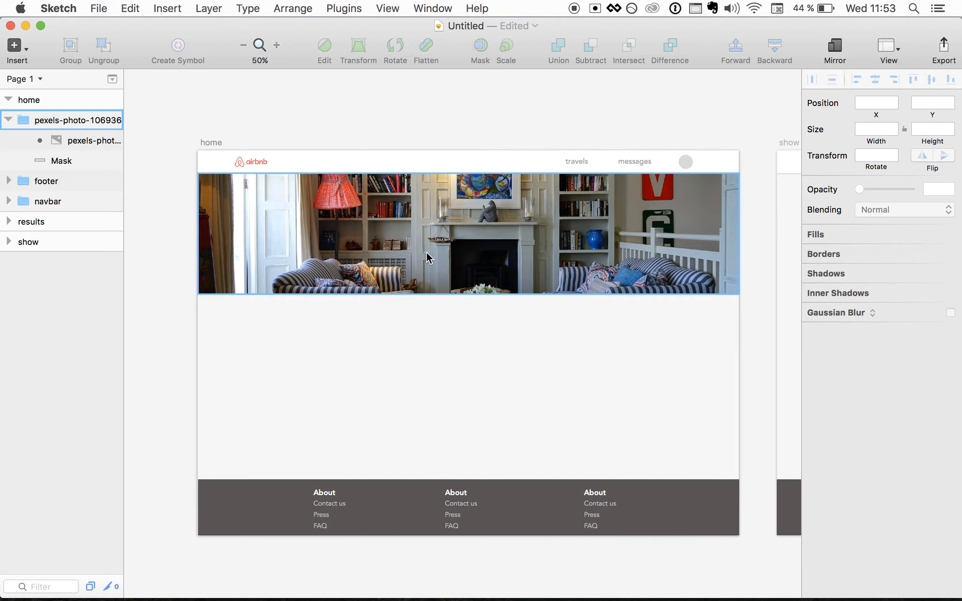
- Draw a rectangle covering the whole hero photo
click(23, 47)
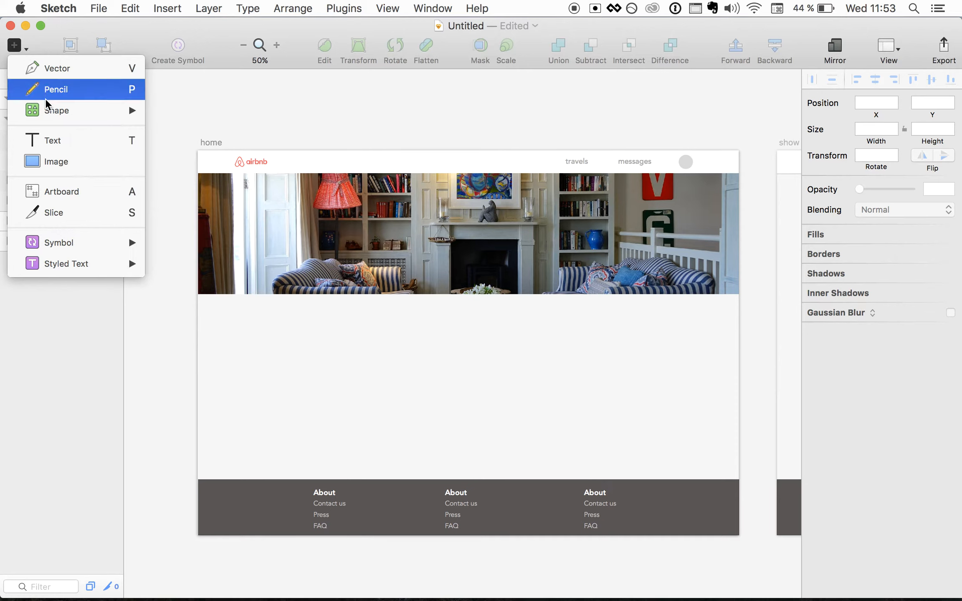
mouse_move(45, 103)
click(180, 149)
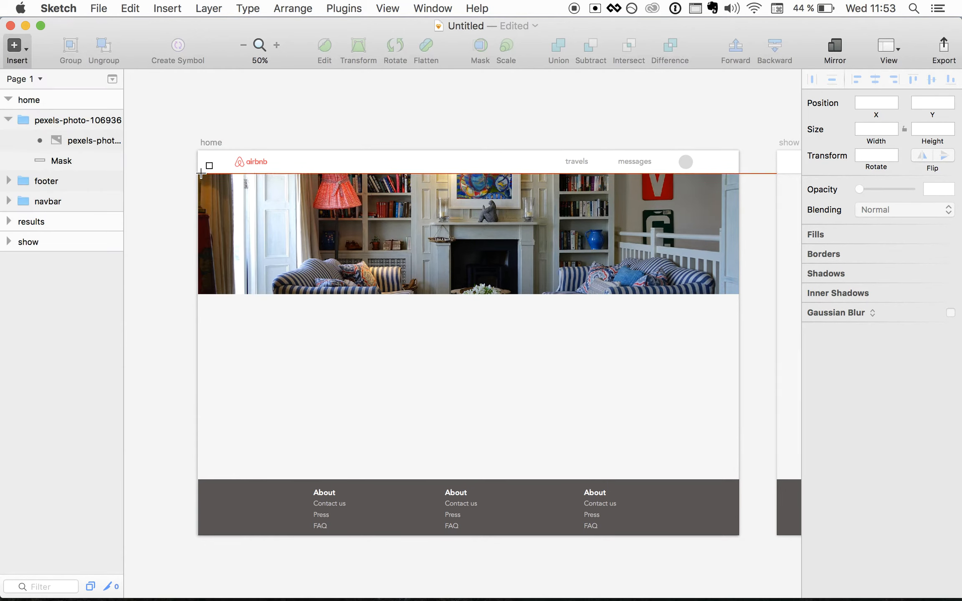
drag(197, 173, 737, 293)
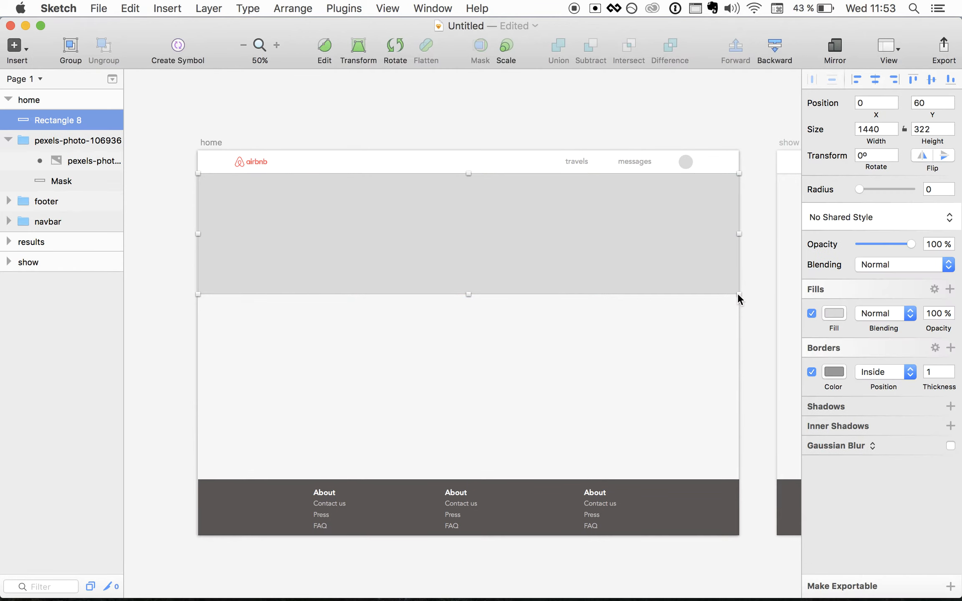
- Give the rectangle no border, a dark 524C4C fill and 40% opacity
click(811, 372)
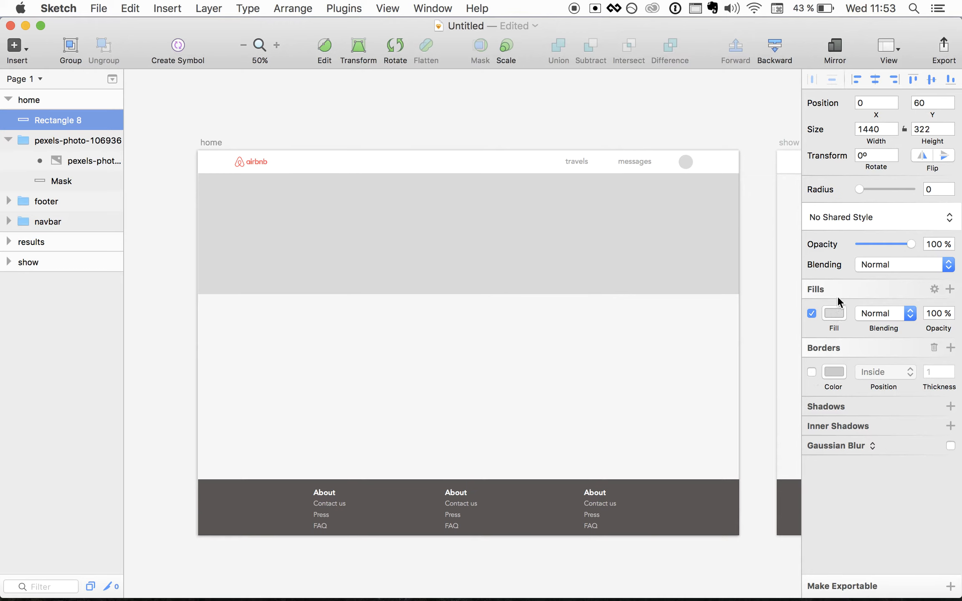
click(833, 313)
click(826, 424)
click(819, 436)
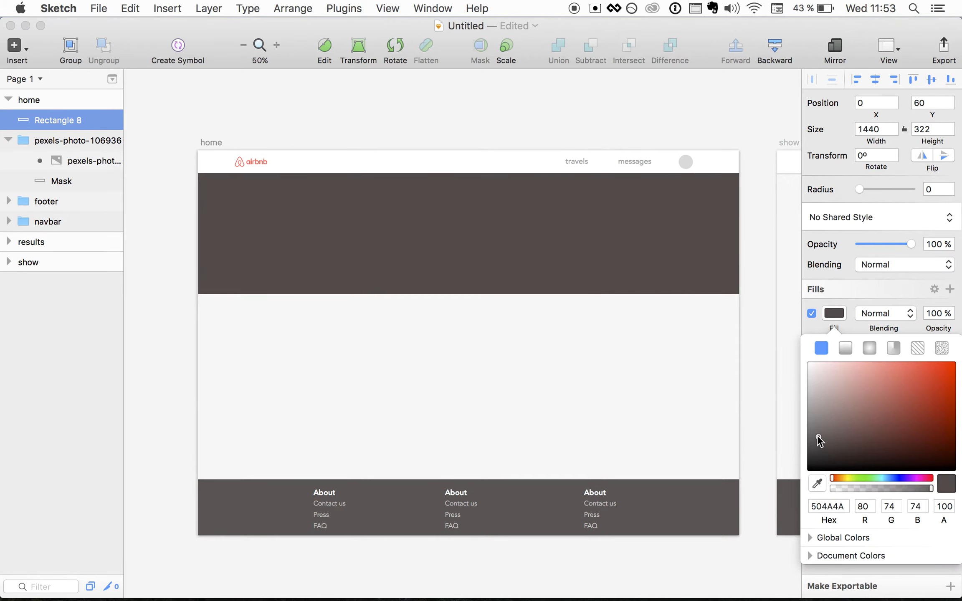
click(908, 246)
drag(908, 245, 882, 247)
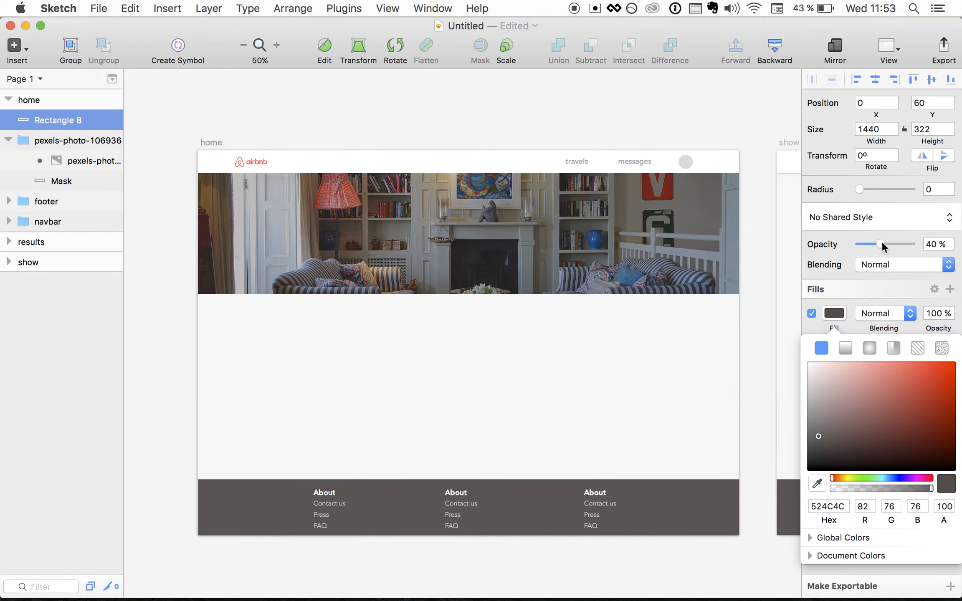
click(359, 377)
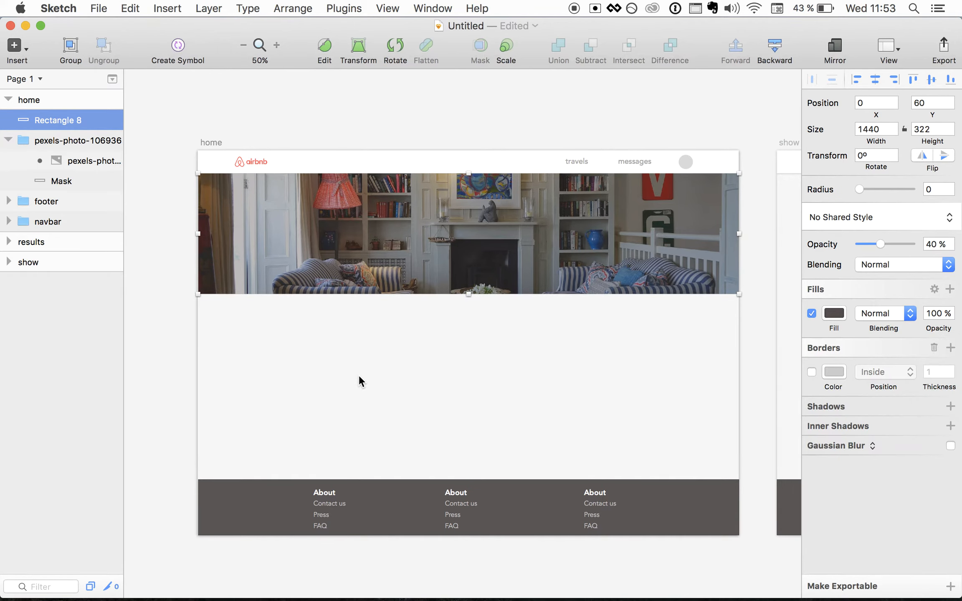
- Zoom to 100% and place a new text layer on the hero photo
key(super+0)
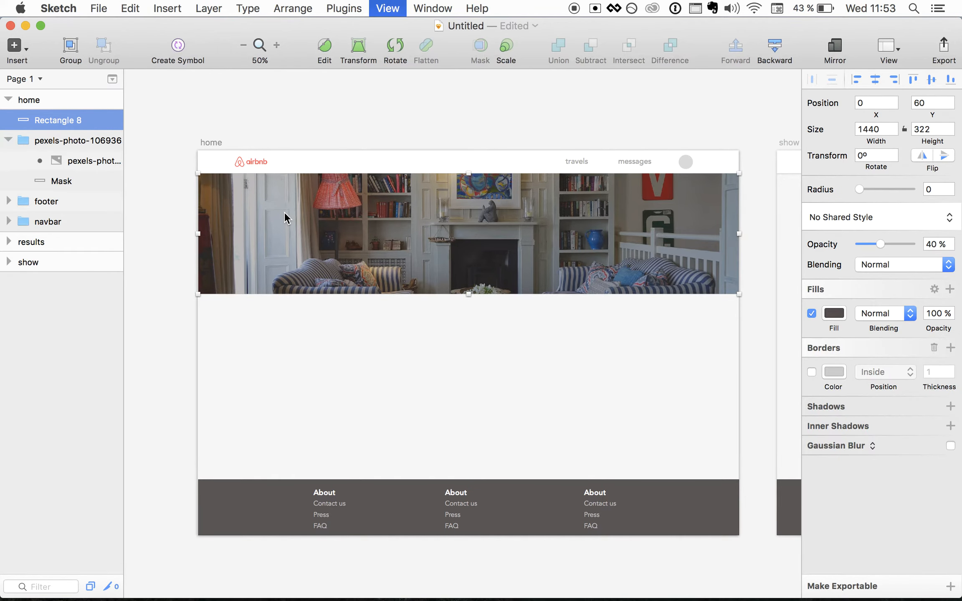
scroll(412, 209, down, 1)
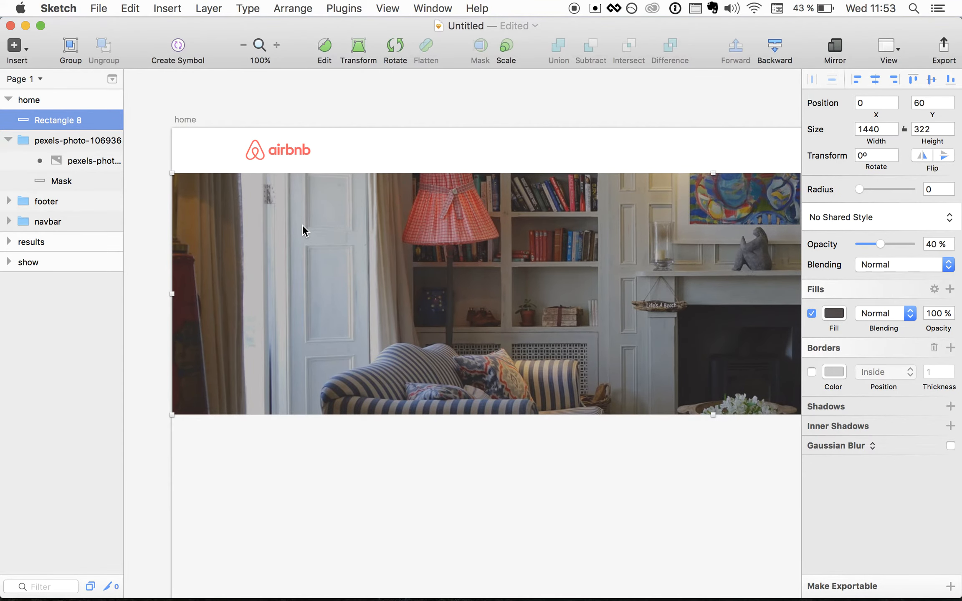
key(t)
click(284, 228)
- Type the heading 'Live here' and set its font size to 40
text(Live )
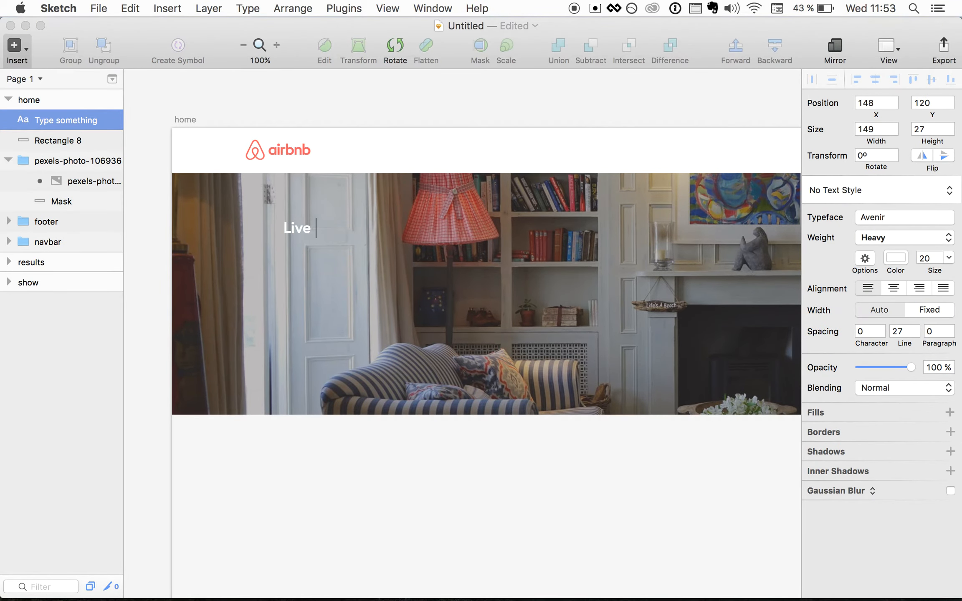
text(here)
key(super+a)
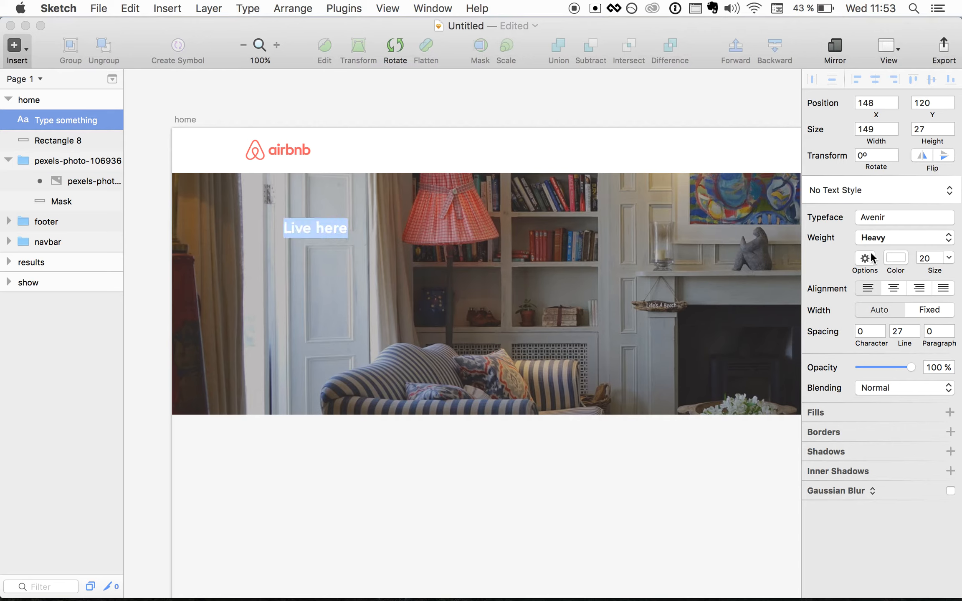
click(929, 256)
text(60)
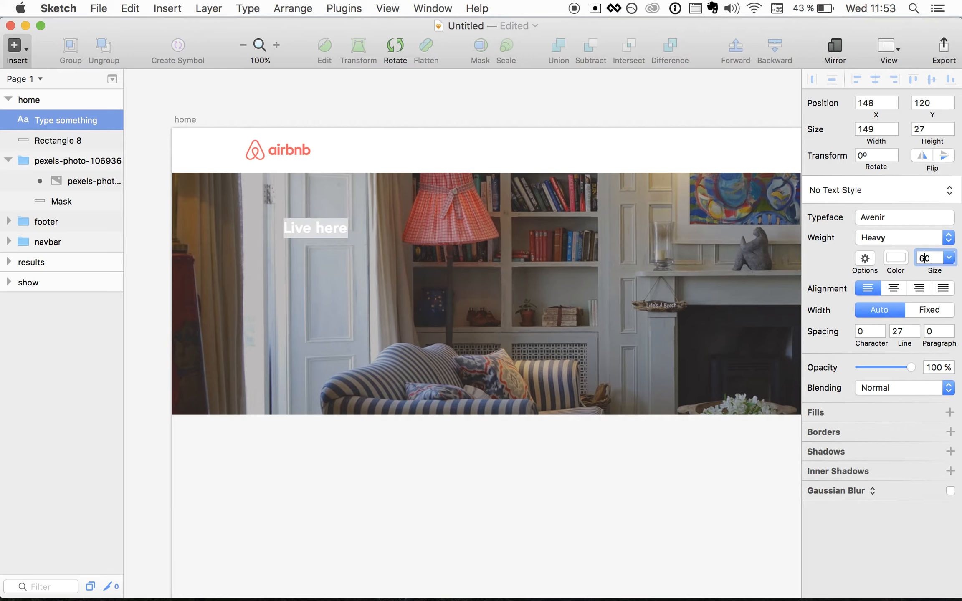
key(Return)
click(926, 259)
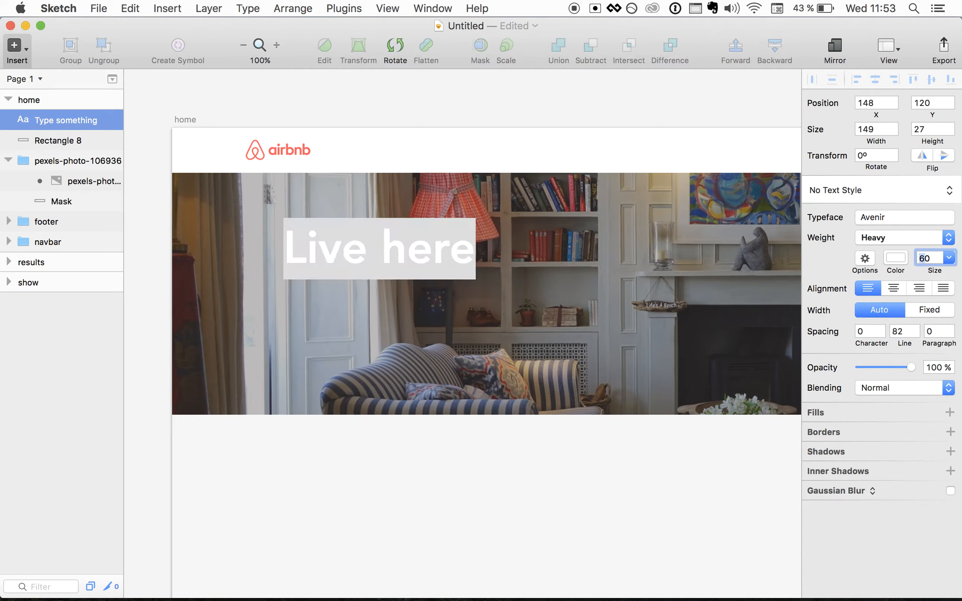
text(40)
key(Return)
click(566, 312)
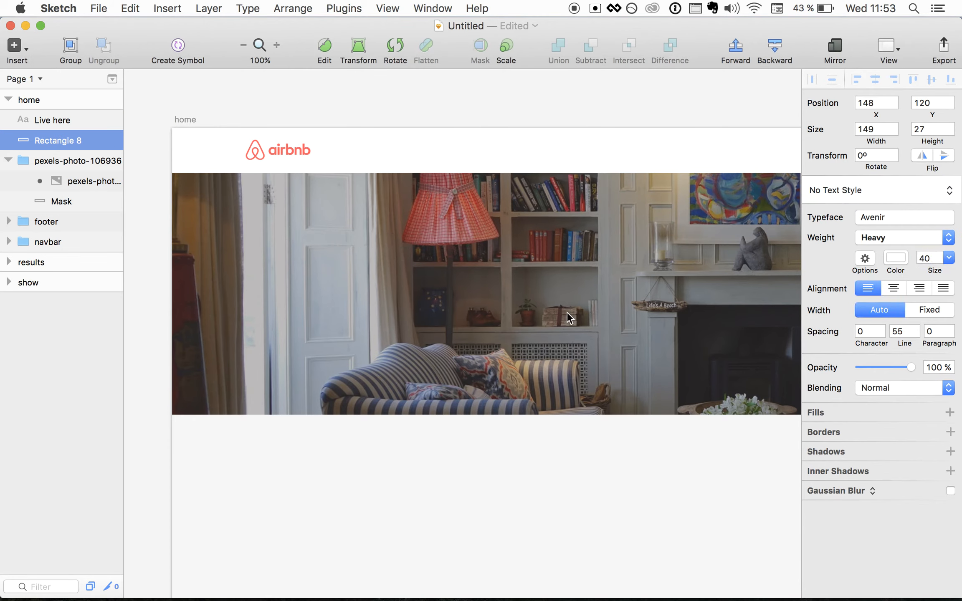
- Nudge the 'Live here' heading into place near the banner's top-left
click(385, 244)
key(shift+Up)
key(shift+Up)
key(shift+Left)
key(shift+Left)
key(shift+Left)
key(shift+Left)
key(shift+Left)
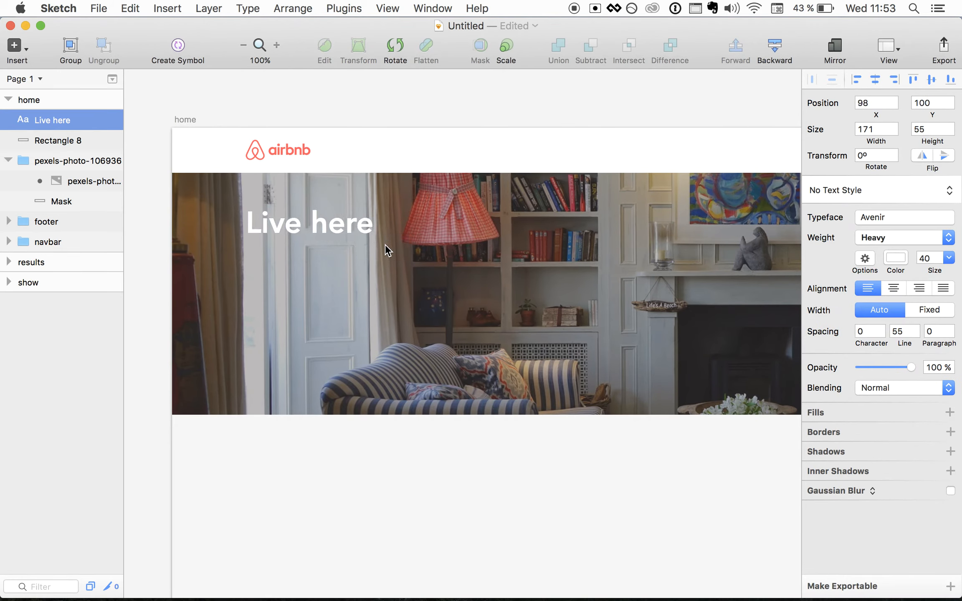
key(shift+Up)
key(shift+Up)
key(shift+Up)
key(shift+Up)
key(shift+Up)
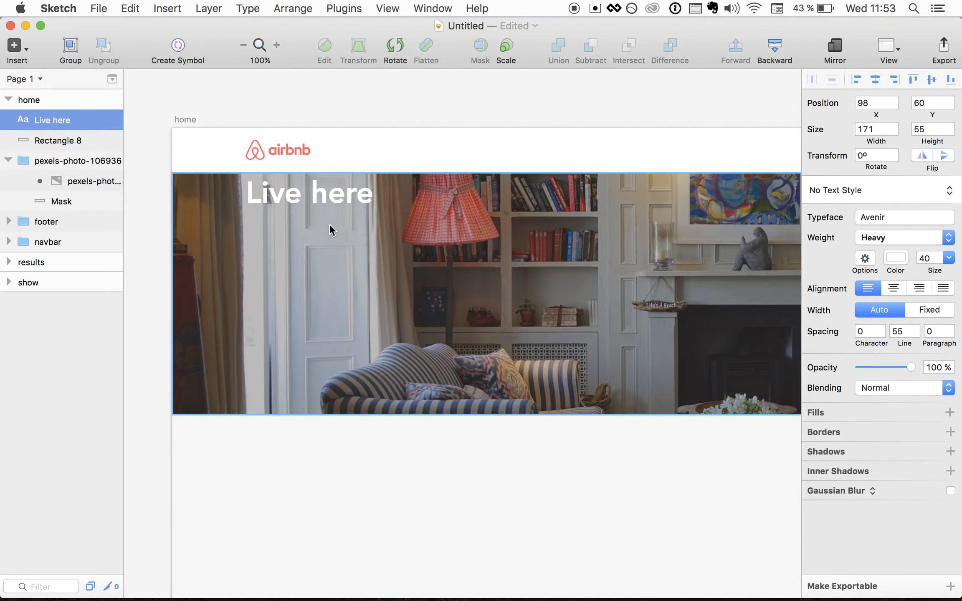
key(shift+Down)
key(shift+Down)
key(shift+Down)
key(shift+Down)
key(shift+Down)
key(shift+Down)
key(shift+Down)
key(shift+Up)
key(shift+Up)
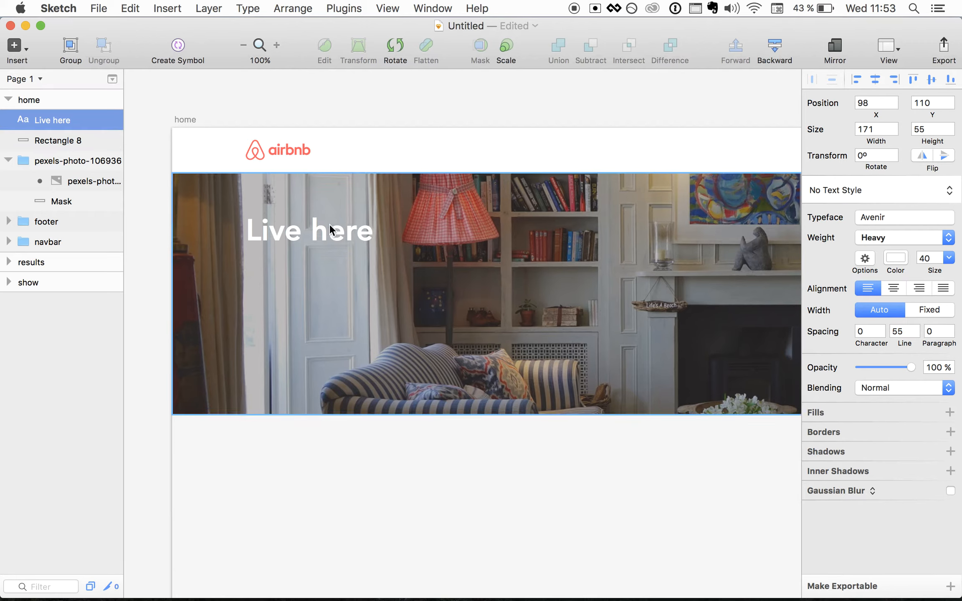
click(286, 260)
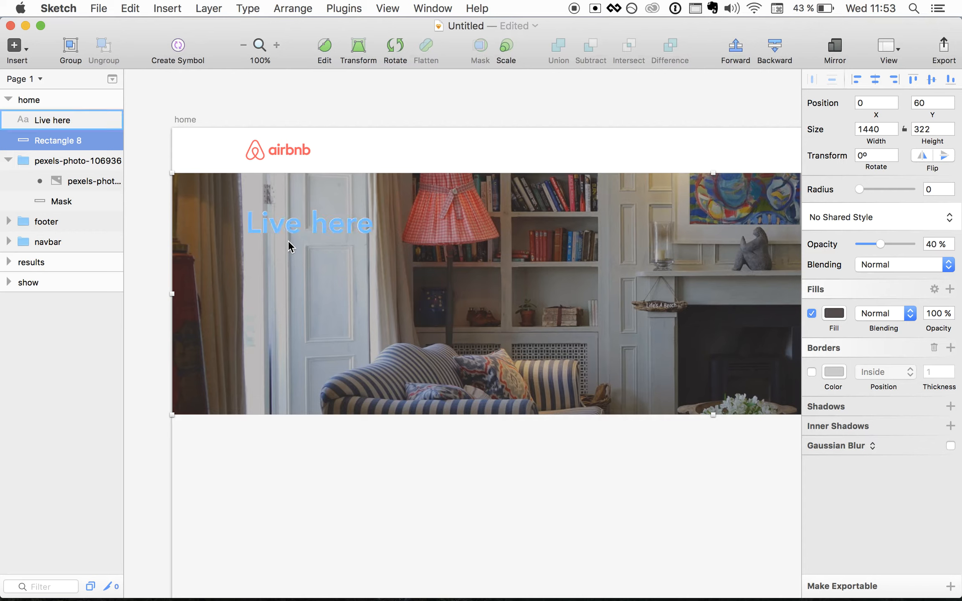
- Add a two-line tagline: 'Rent a place from a local.' / 'Experiment a city as if you lived there'
key(t)
click(275, 260)
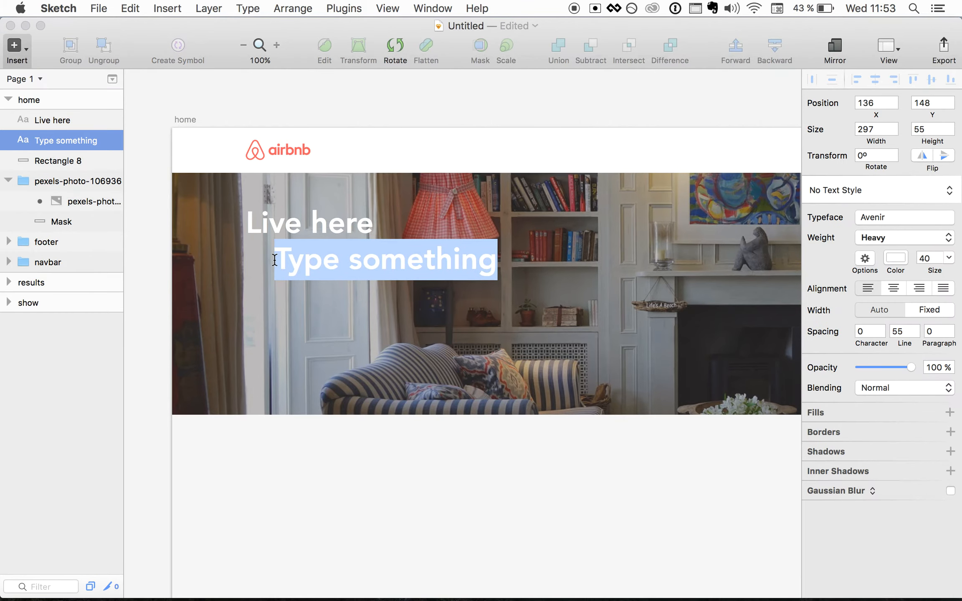
text(Experime)
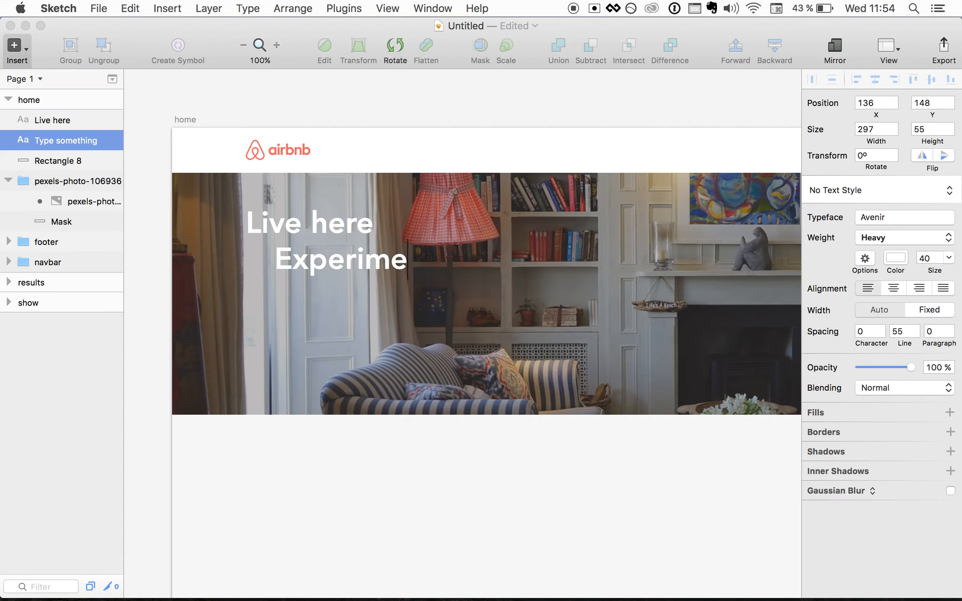
key(BackSpace)
key(BackSpace)
key(BackSpace)
key(BackSpace)
key(BackSpace)
key(BackSpace)
key(BackSpace)
key(BackSpace)
text(R)
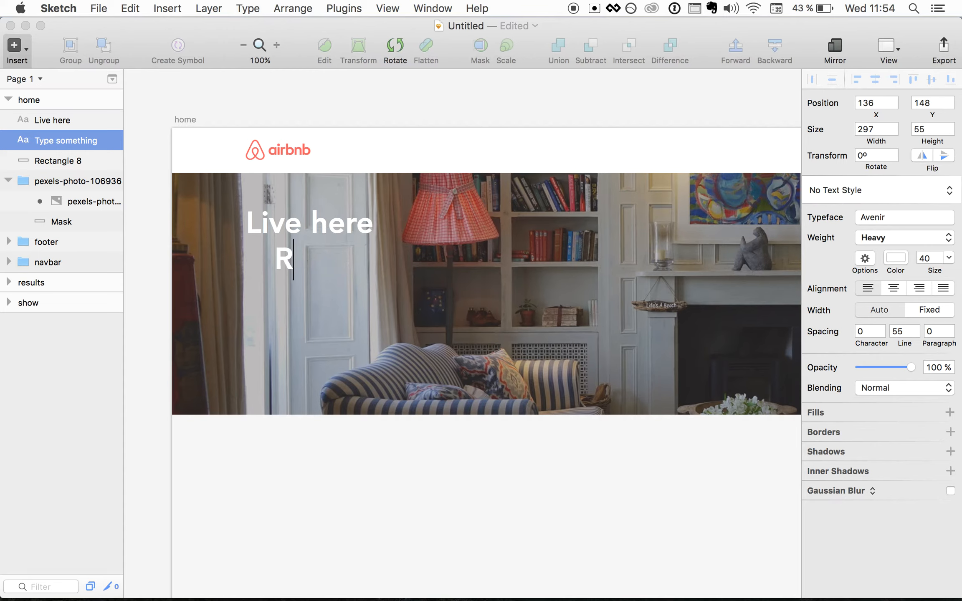
text(ent a place frome)
key(BackSpace)
text(a local)
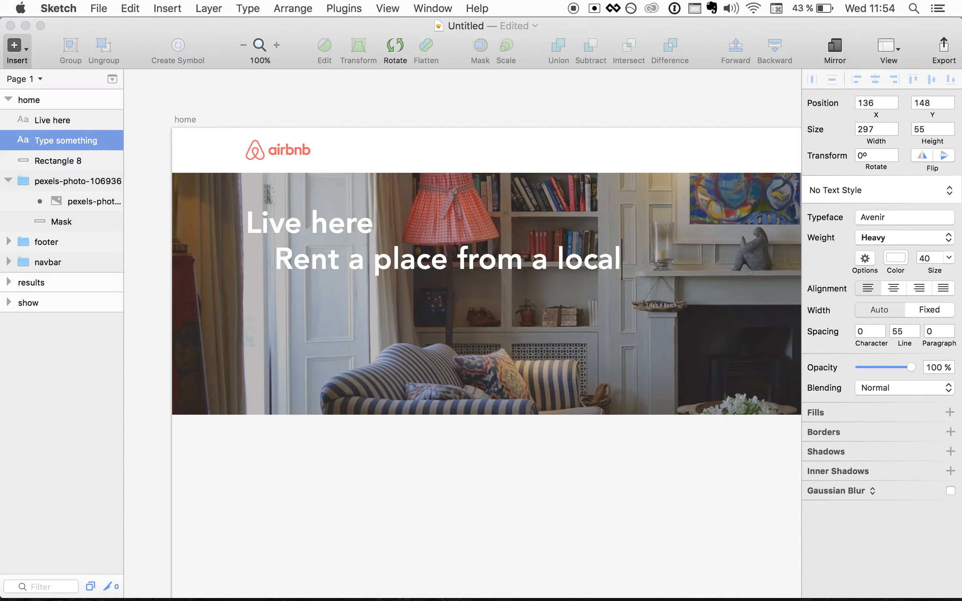
text(.)
key(Return)
text(Expe)
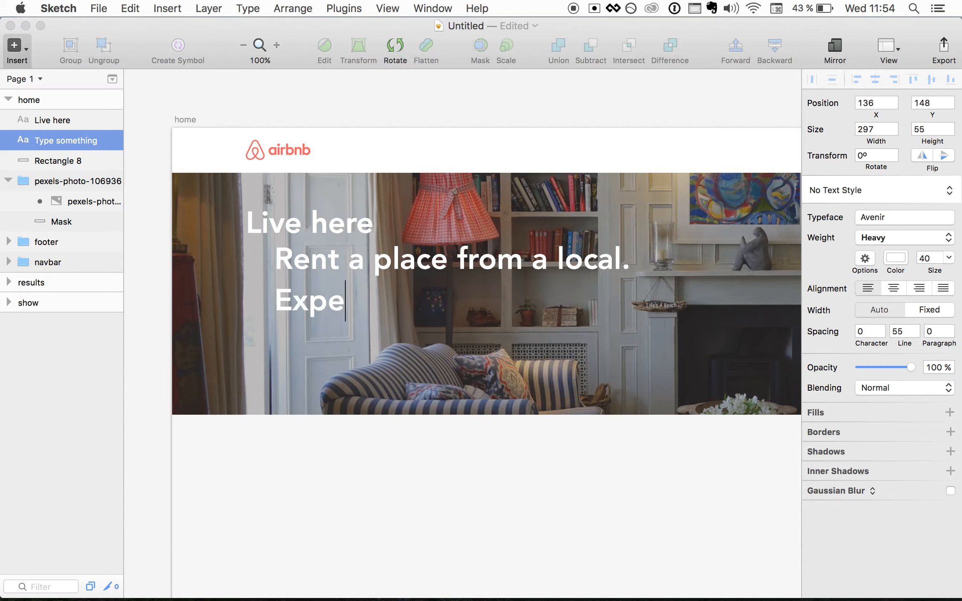
text(riment a ci)
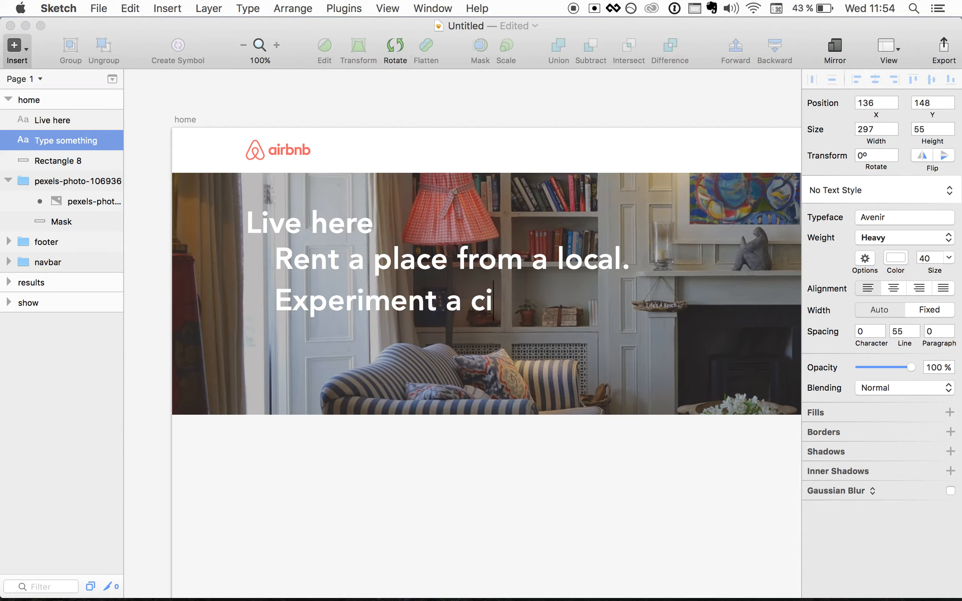
text(ty as if yo)
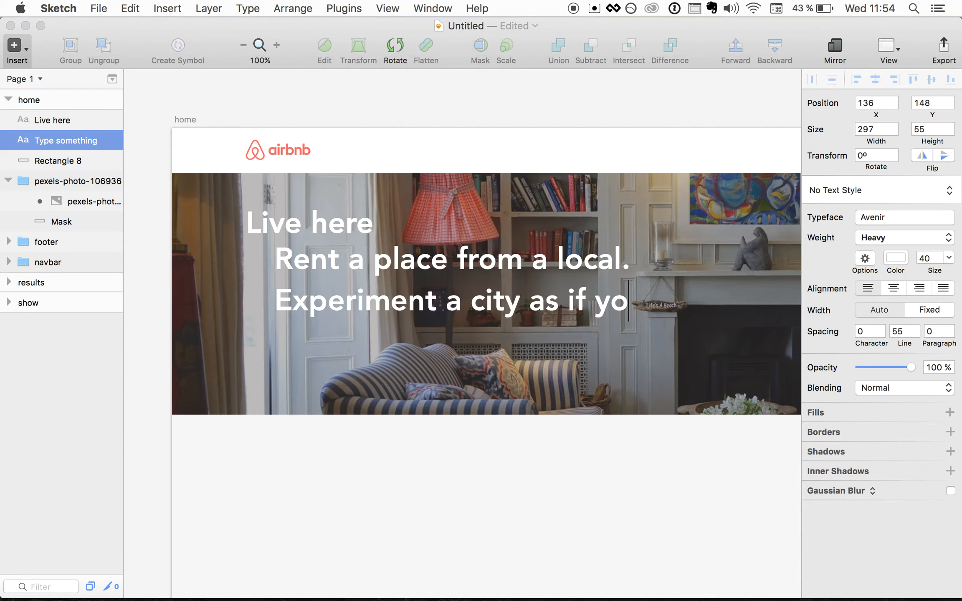
text(u lived there)
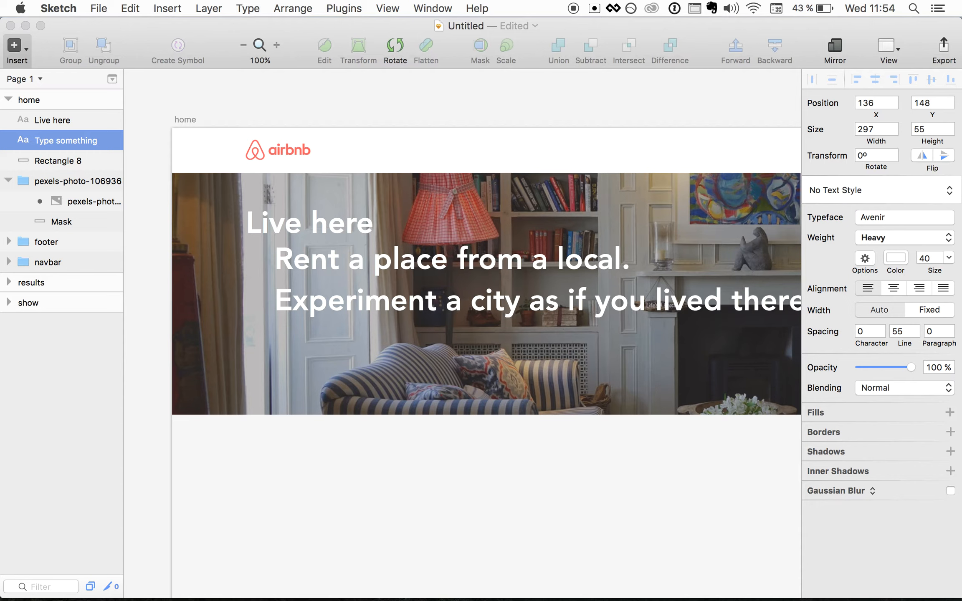
- Set the tagline's font size to 20
key(super+a)
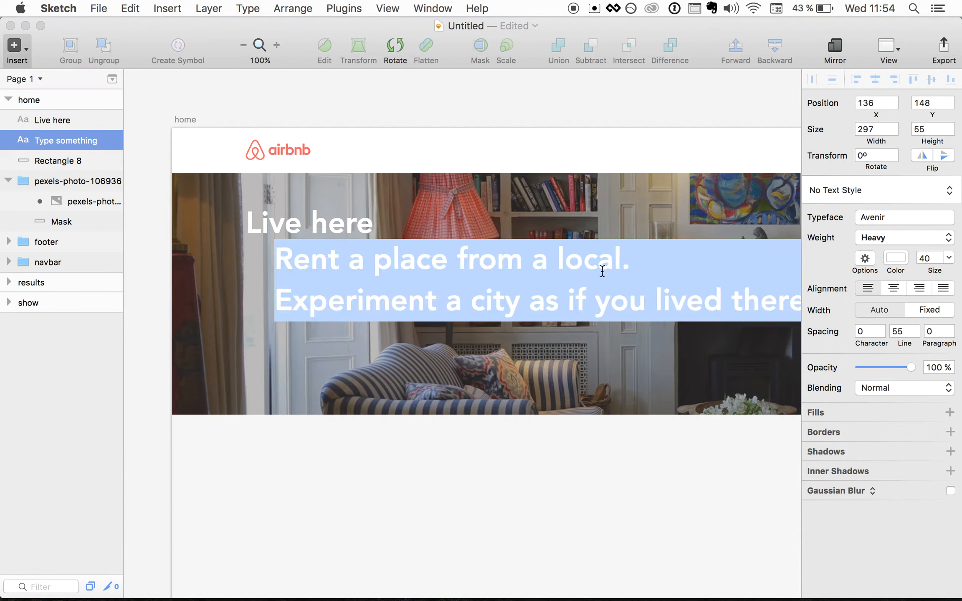
click(934, 261)
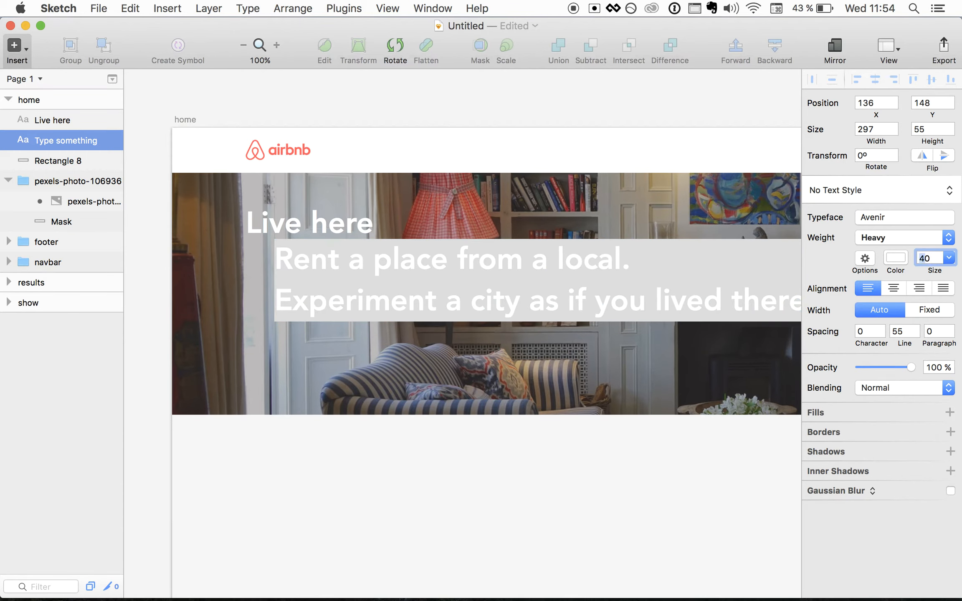
text(30)
key(Return)
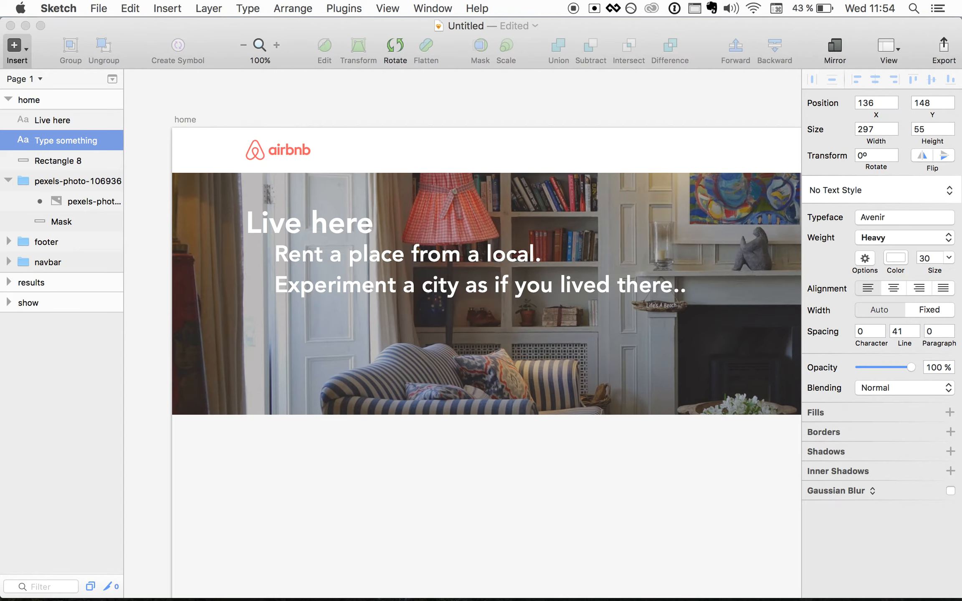
click(926, 259)
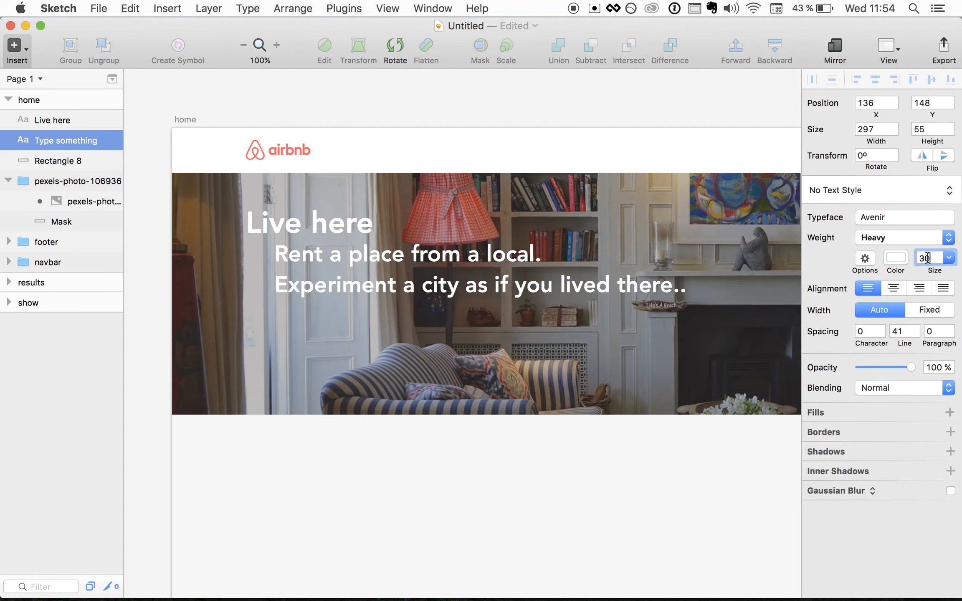
key(shift+Left)
text(2)
key(Return)
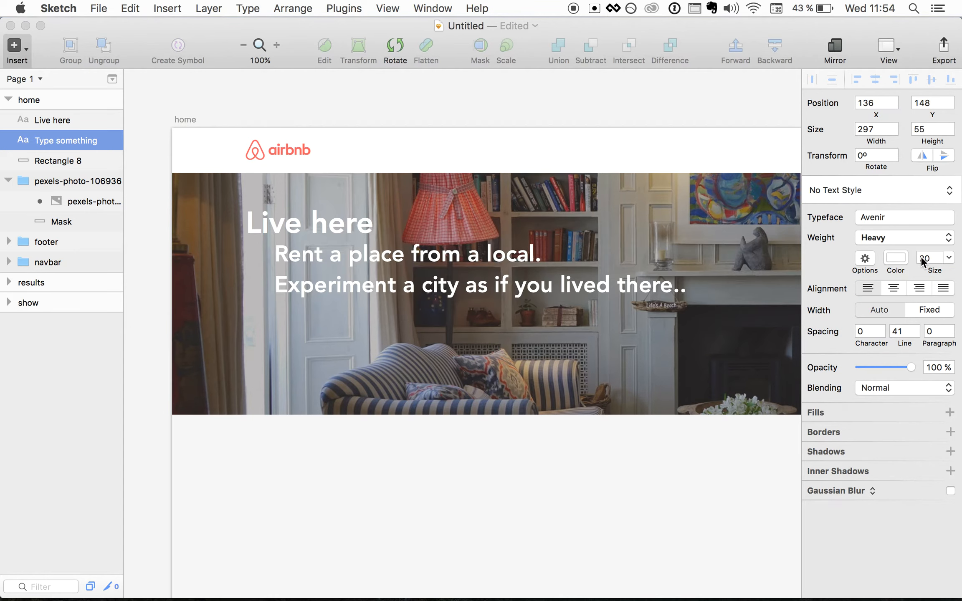
click(373, 393)
click(360, 288)
click(921, 259)
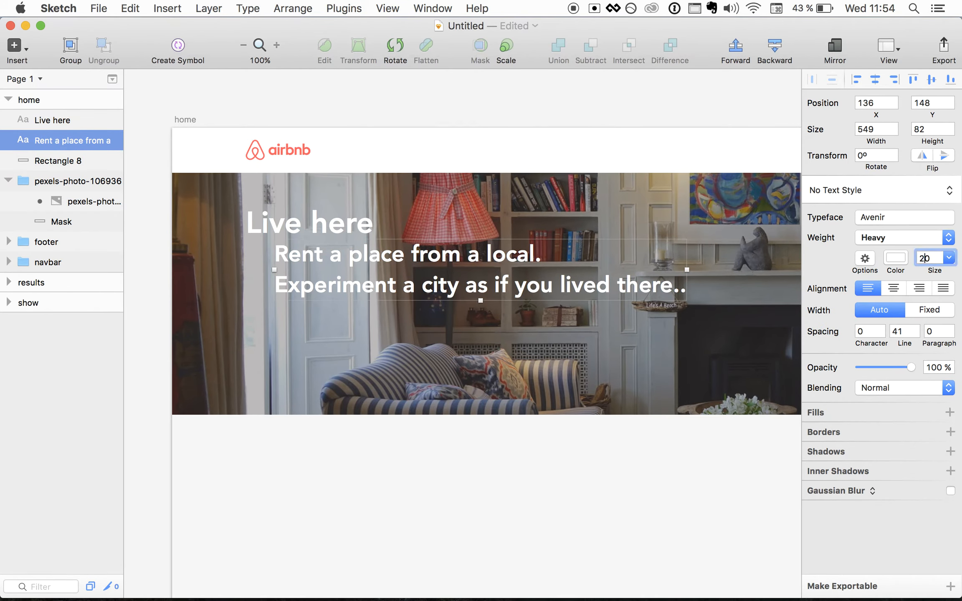
key(shift+Right)
text(2)
key(Return)
click(648, 323)
- Align the tagline under 'Live here' and switch it to regular Book weight
click(467, 265)
key(shift+Left)
key(shift+Left)
key(shift+Left)
key(shift+Left)
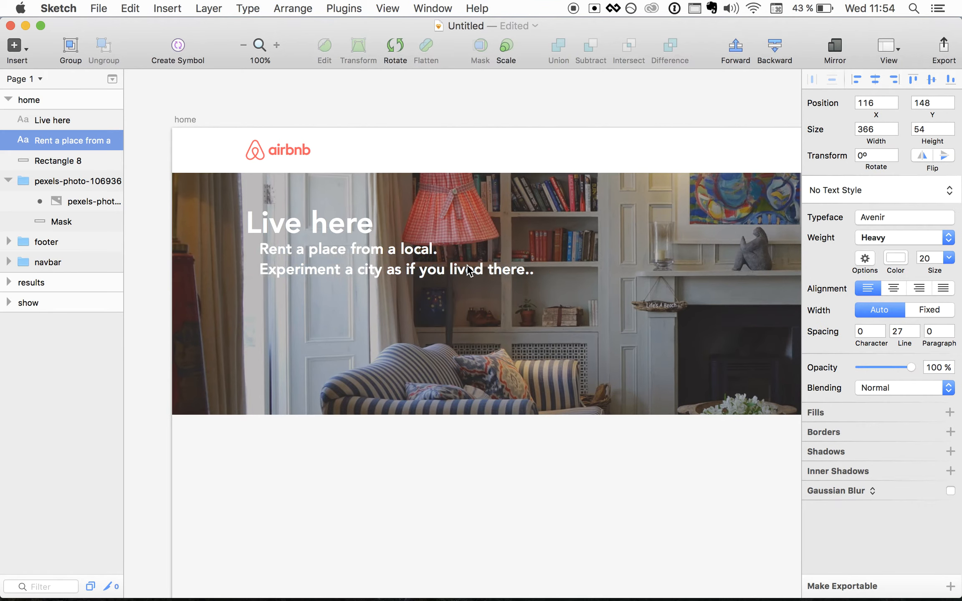
key(Right)
key(Right)
key(shift+Down)
key(Right)
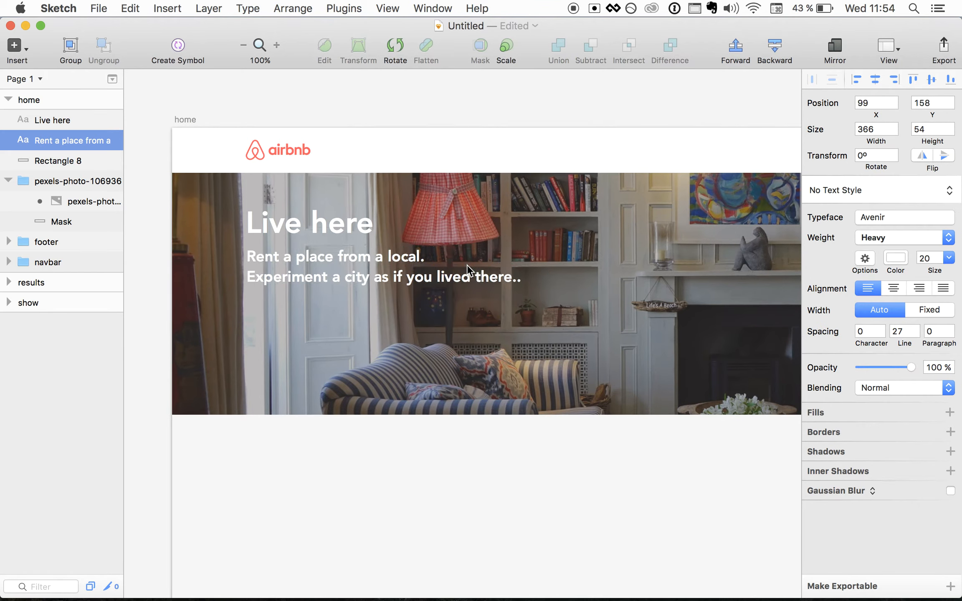
key(super+b)
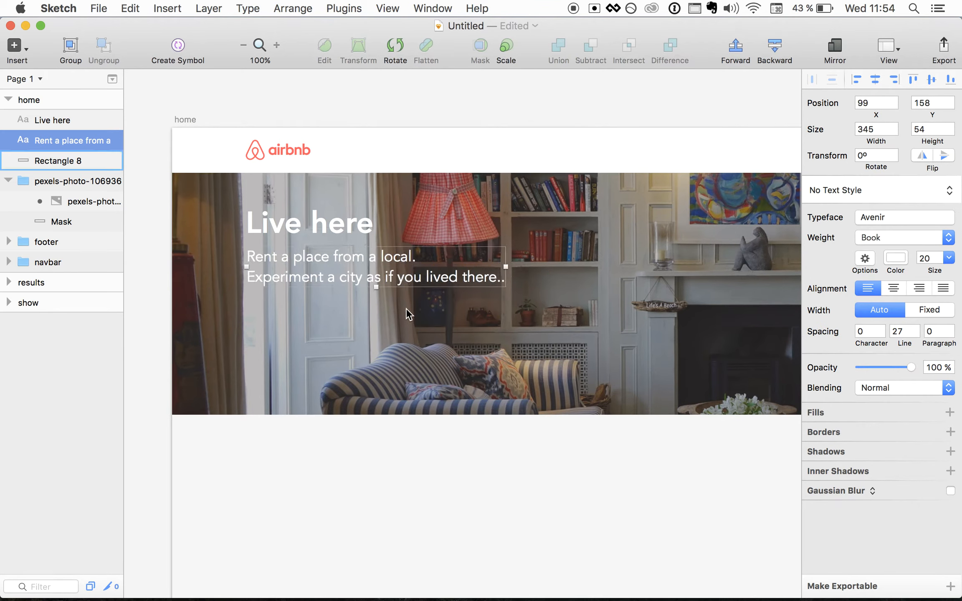
click(406, 323)
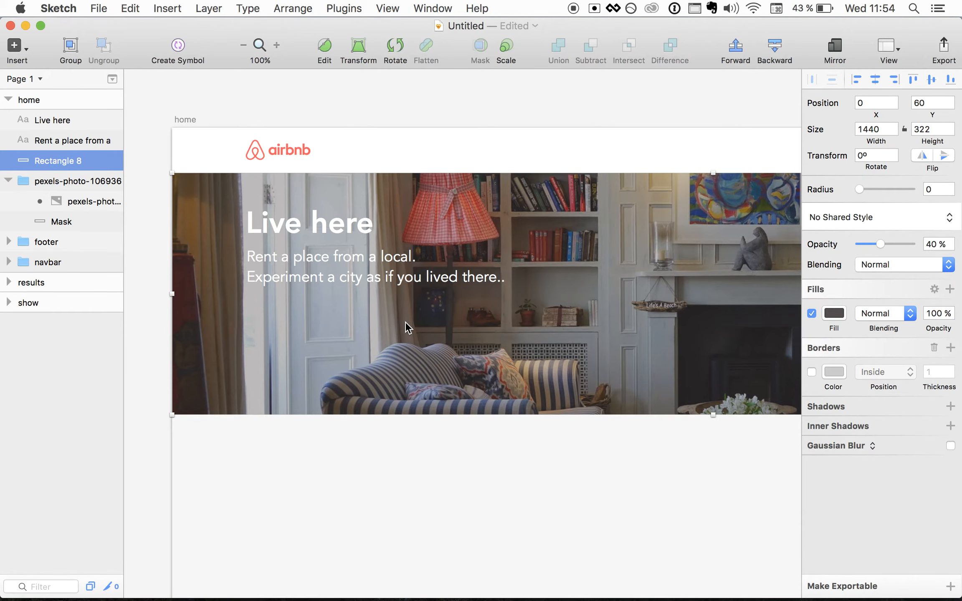
- Group the Live here heading, tagline, Rectangle 8 and photo group, naming the group 'banner'
scroll(405, 323, down, 2)
scroll(405, 324, right, 4)
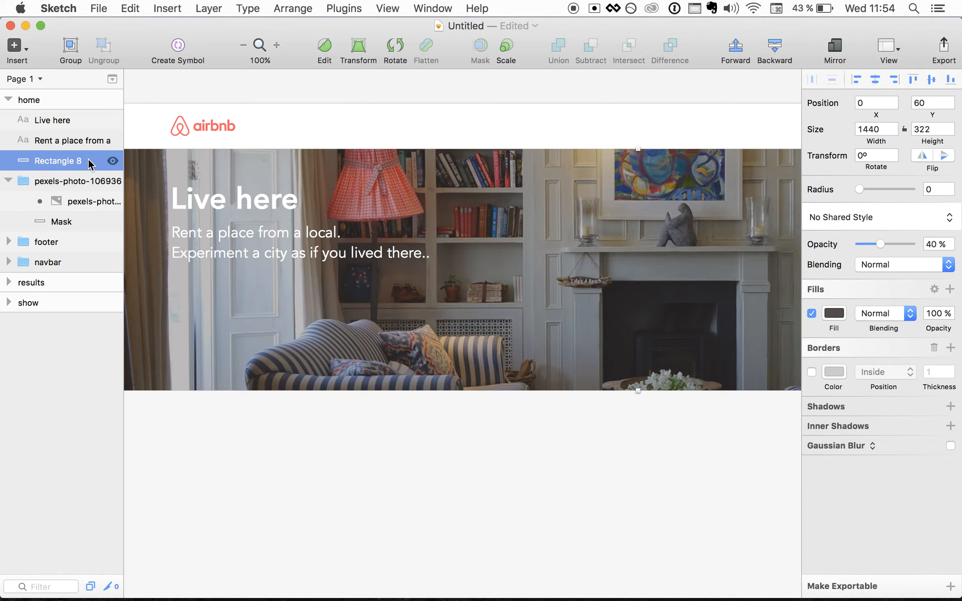
click(63, 121)
shift+click(58, 141)
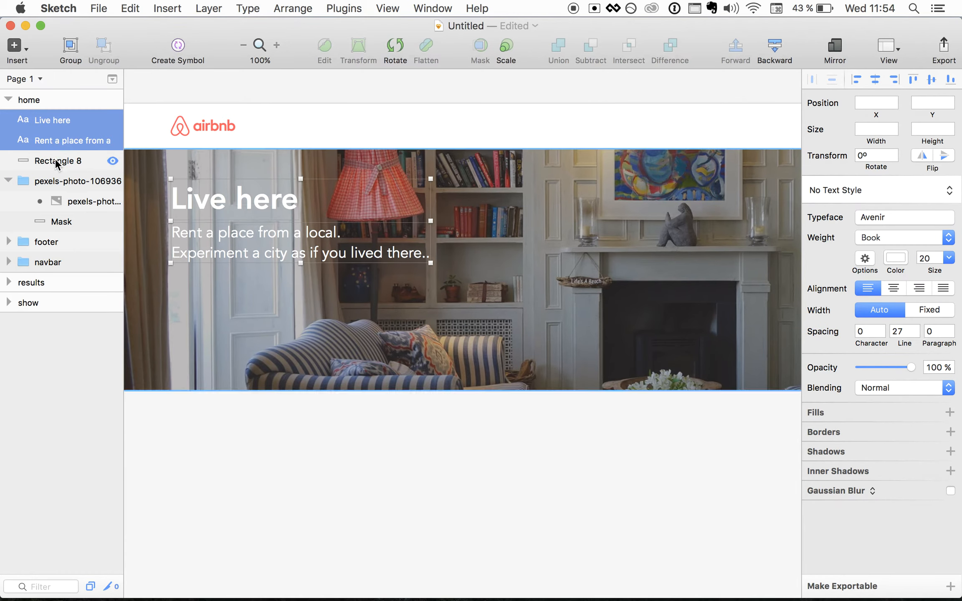
shift+click(53, 161)
shift+click(53, 181)
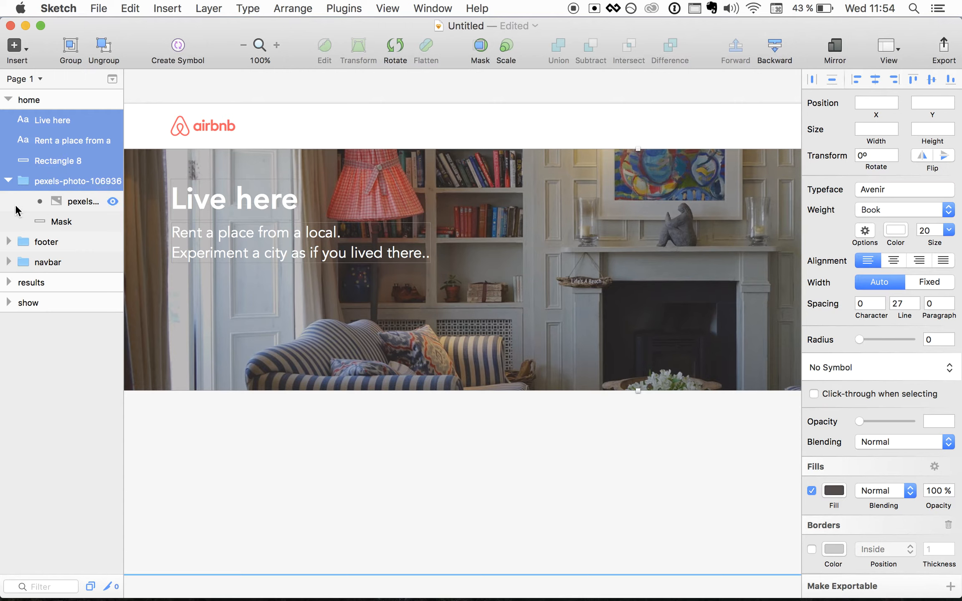
click(71, 46)
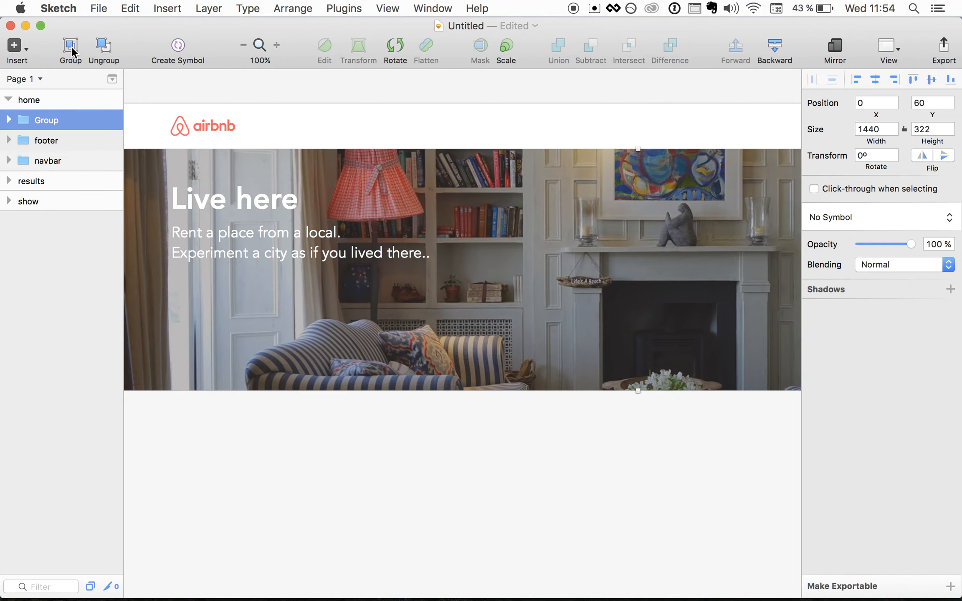
double_click(57, 116)
text(banner)
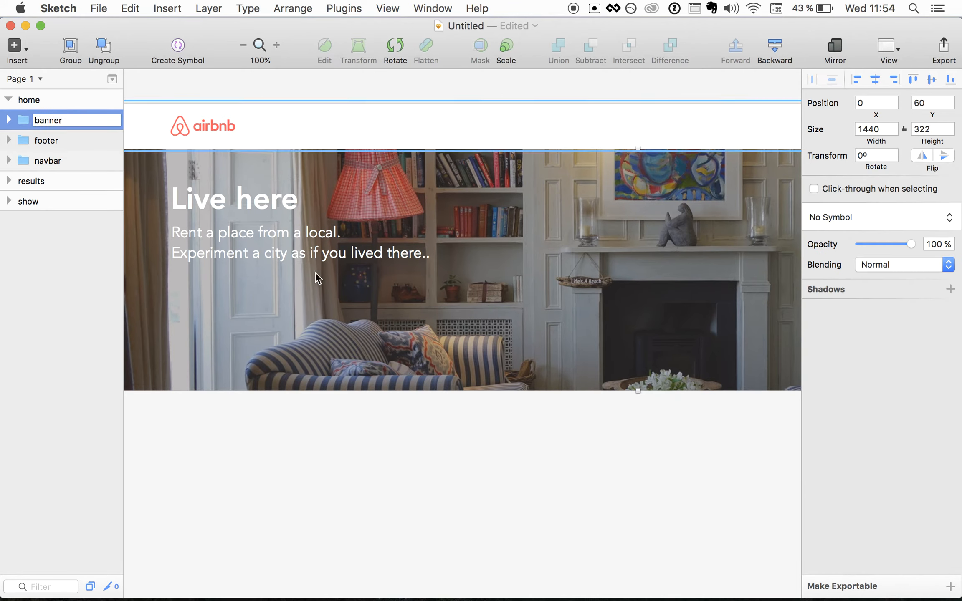
click(334, 468)
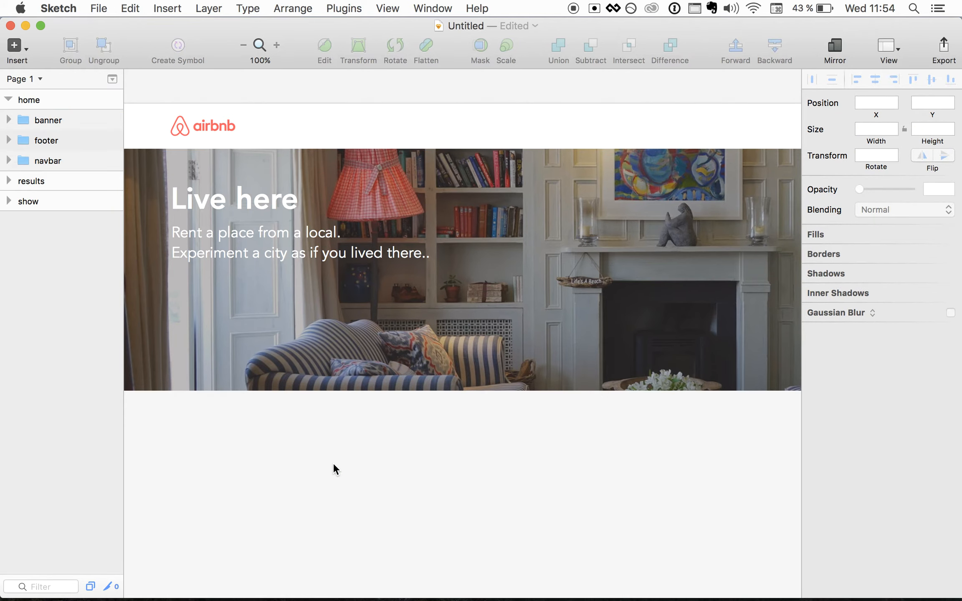
key(super+minus)
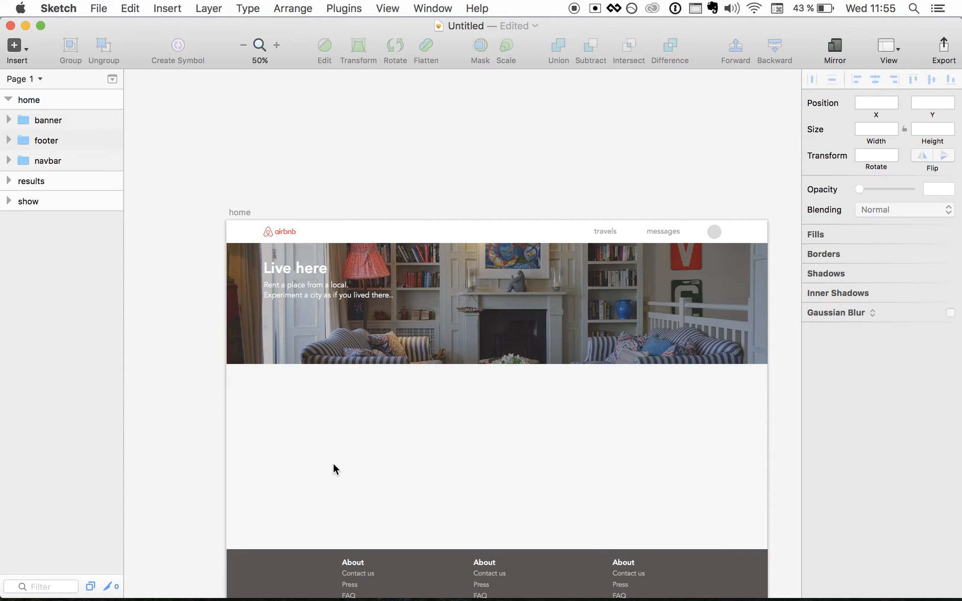
- Draw a rounded box below the tagline with a pure white fill
click(24, 46)
mouse_move(75, 110)
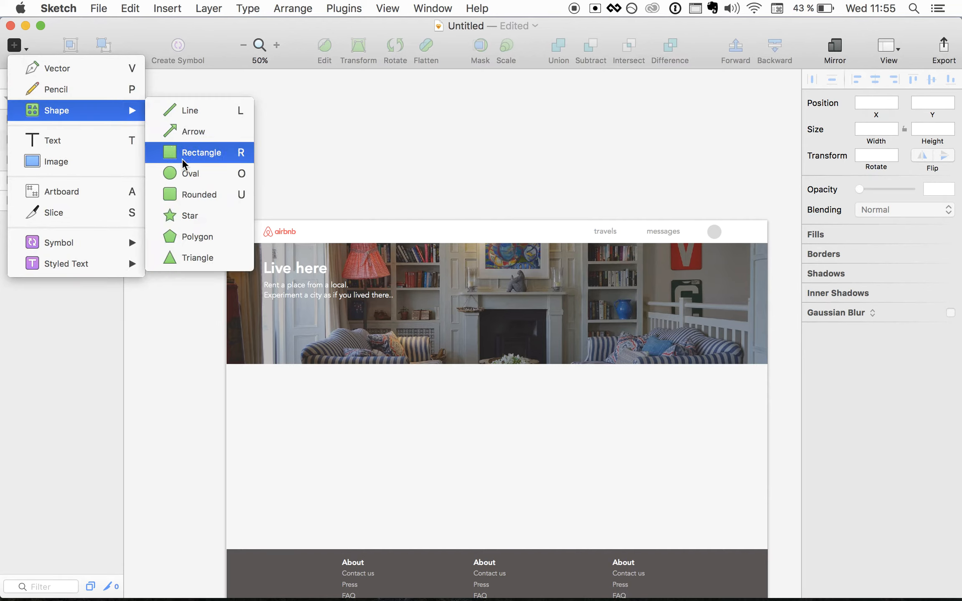
click(192, 195)
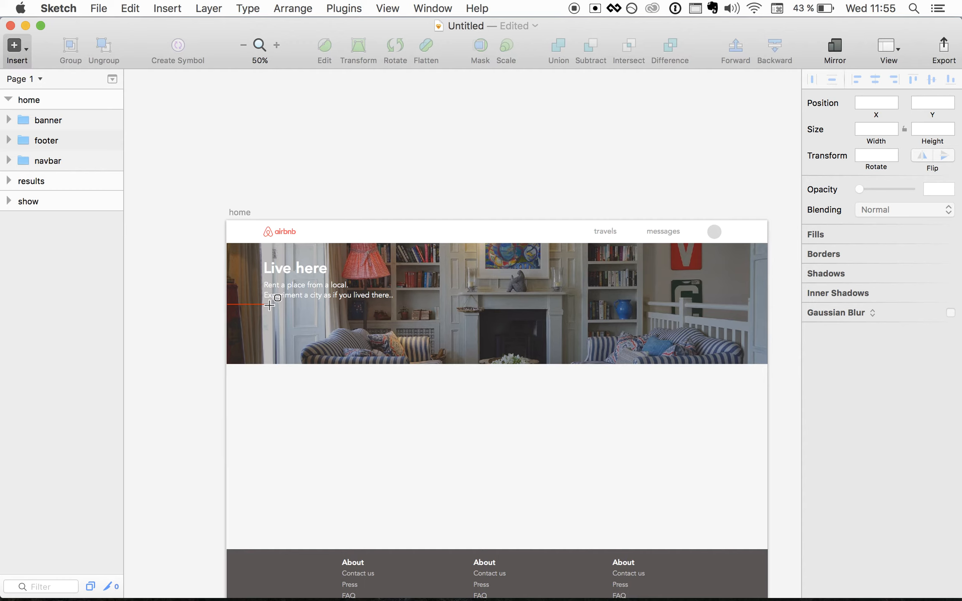
drag(263, 313, 333, 336)
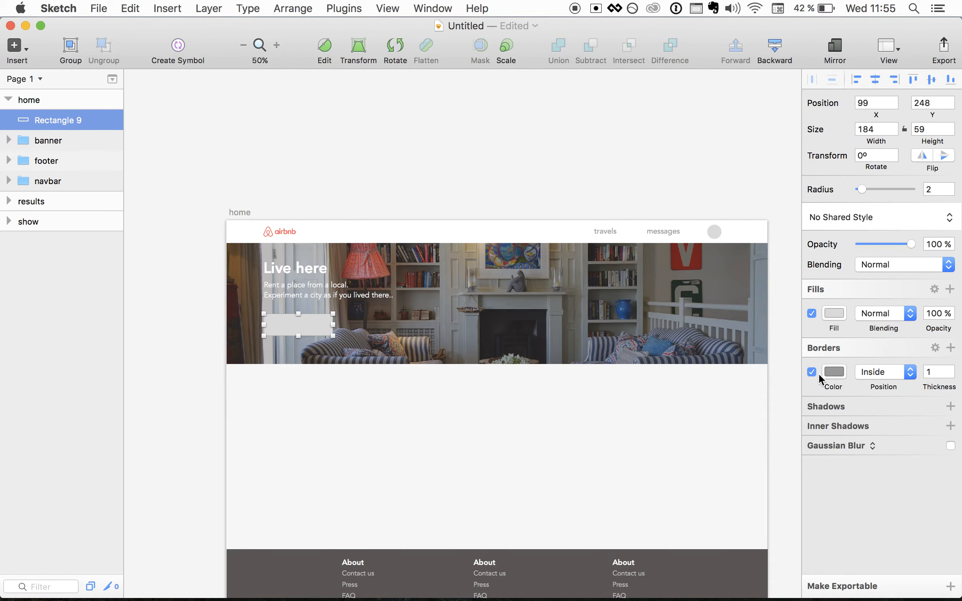
click(836, 310)
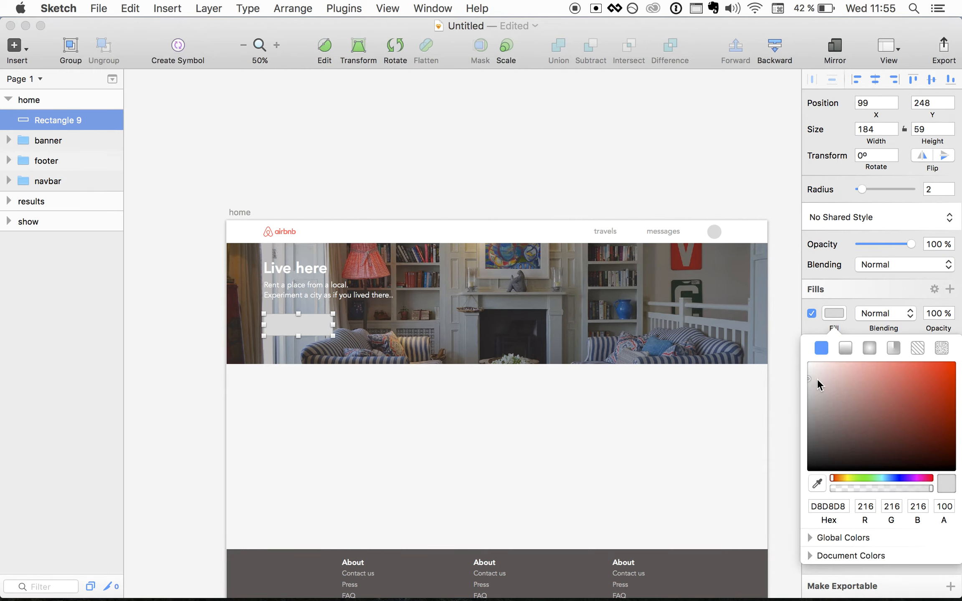
drag(816, 379, 806, 359)
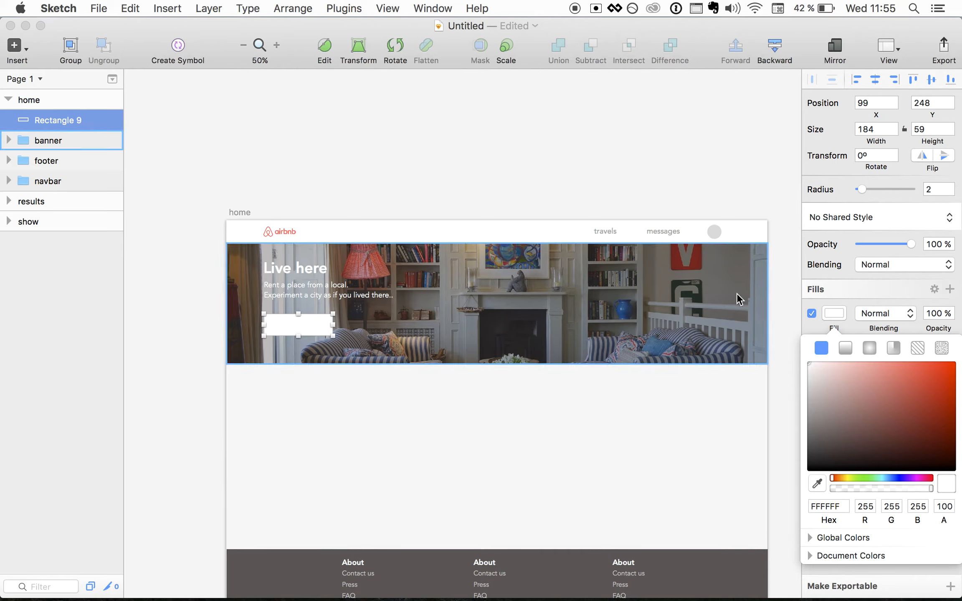
- Size the white box to 150 × 50 with corner radius 4
click(867, 133)
text(1)
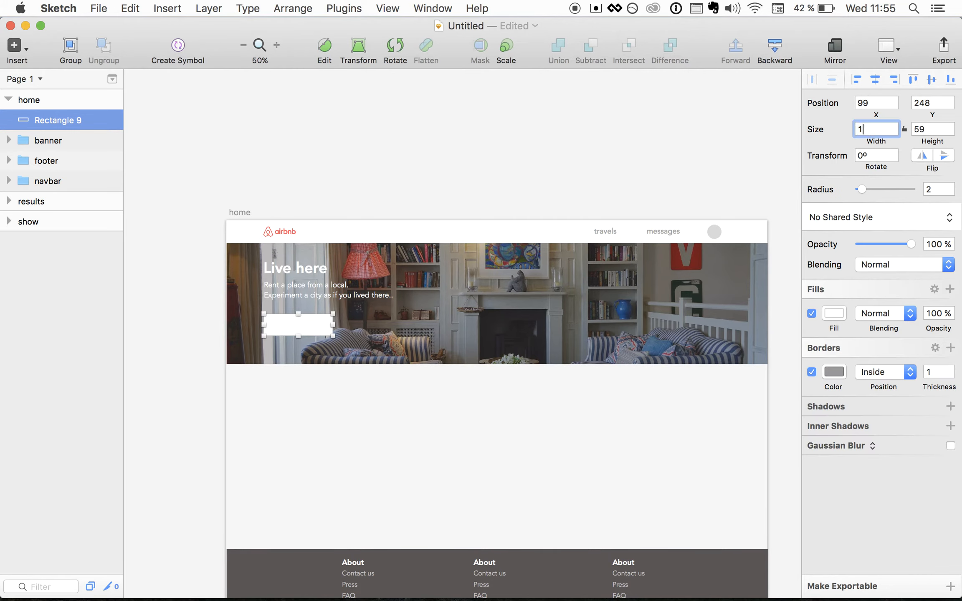
text(50)
key(Return)
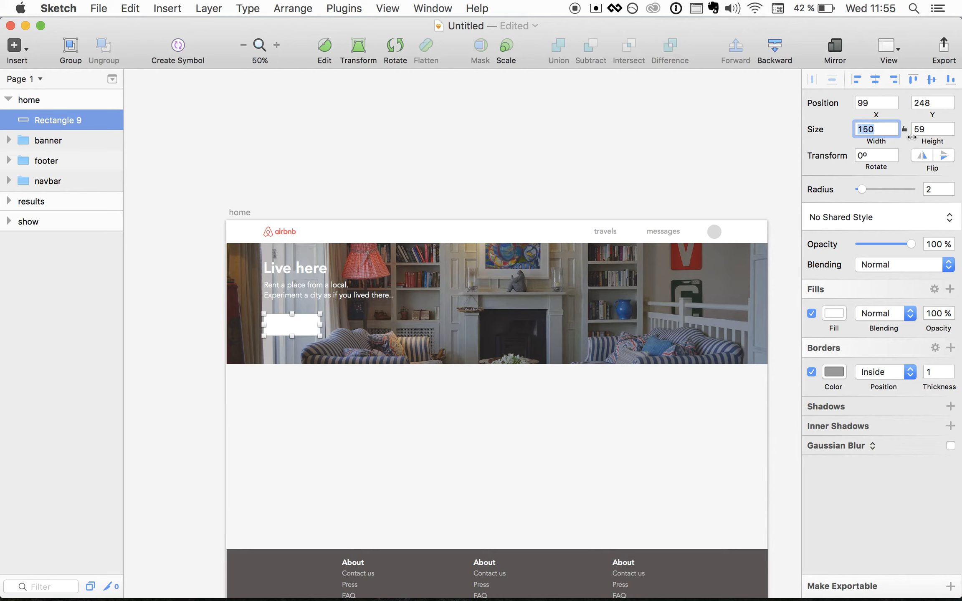
click(930, 130)
text(5)
key(Return)
click(396, 400)
key(super+0)
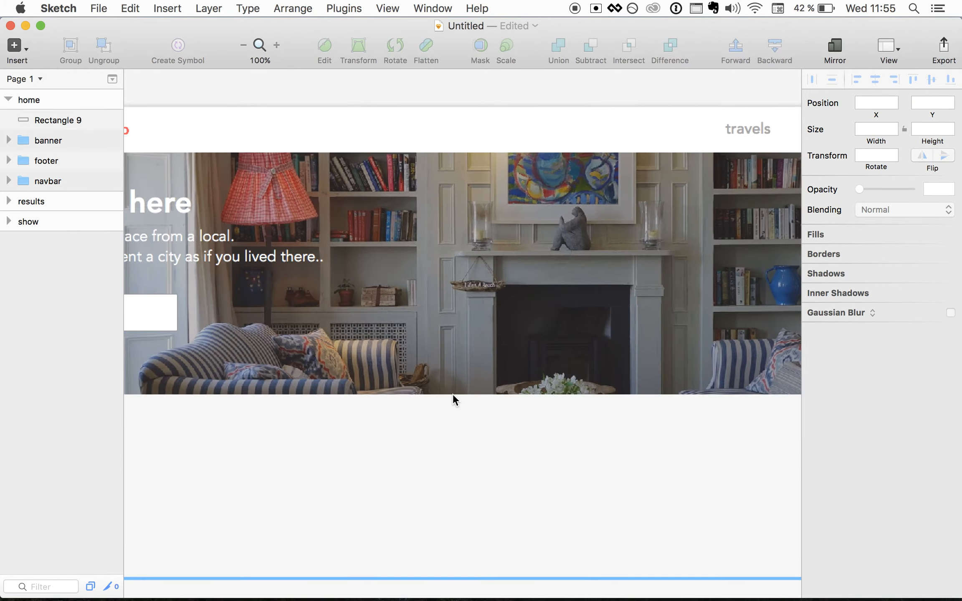
click(477, 392)
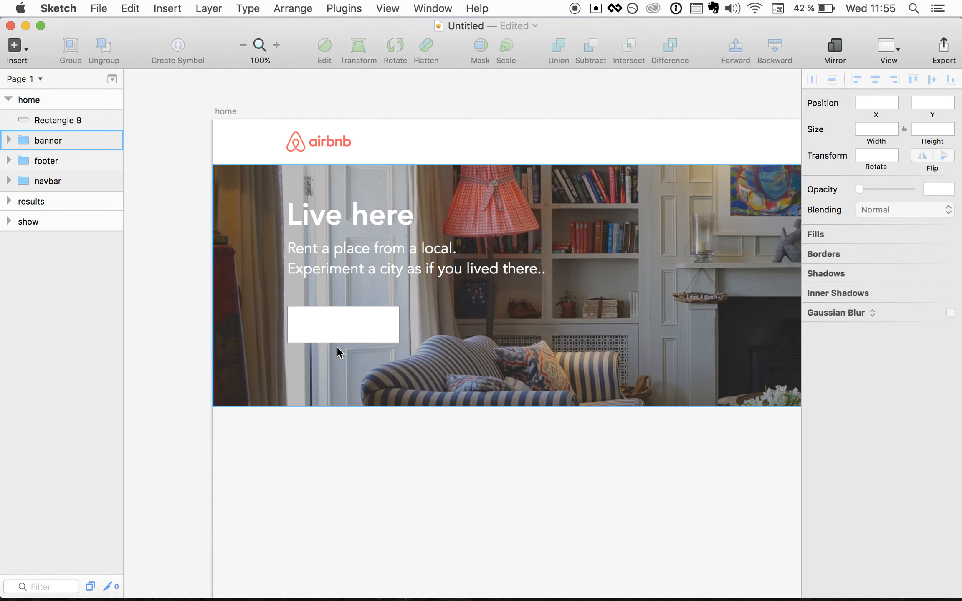
click(325, 320)
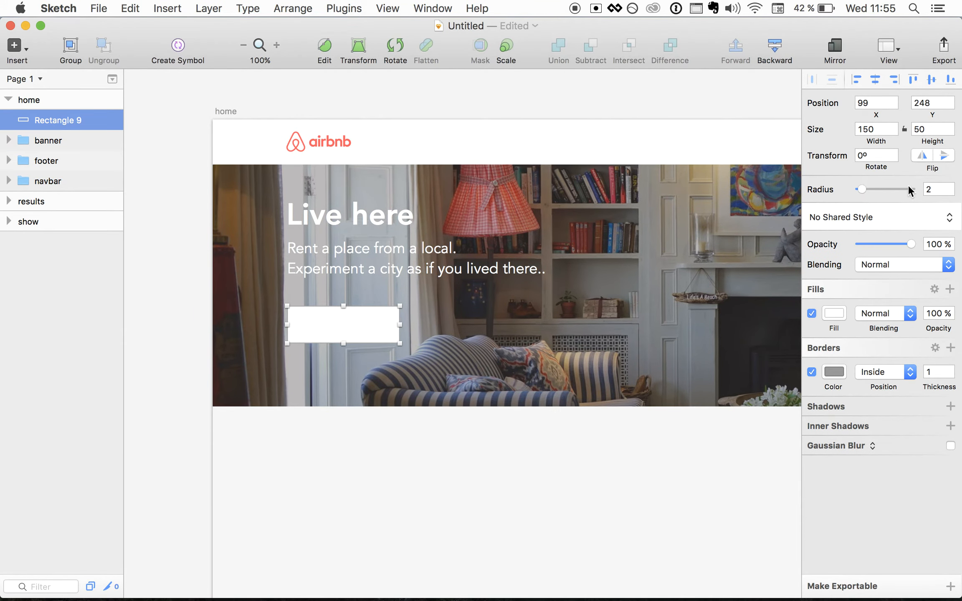
text(4)
key(Return)
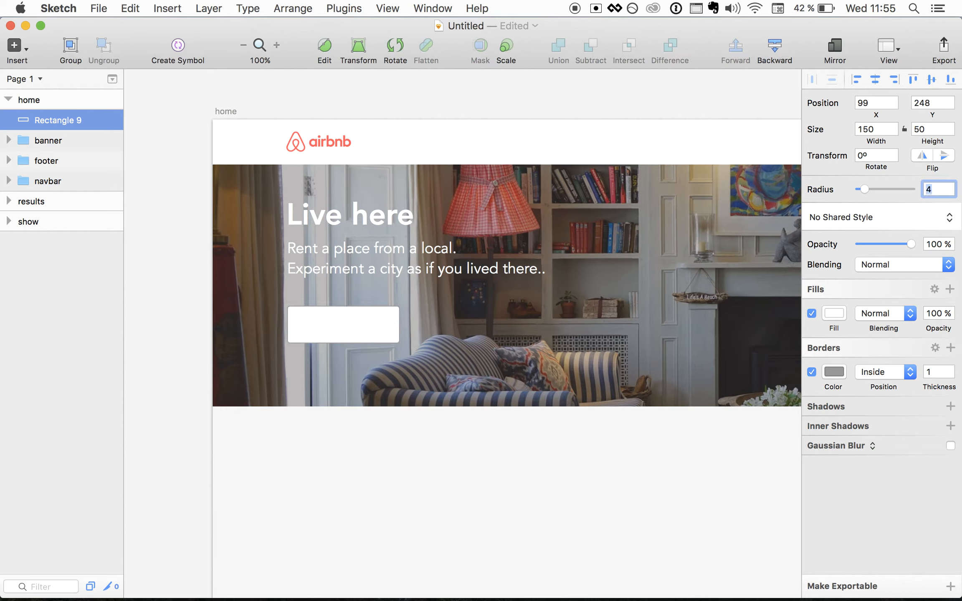
click(431, 453)
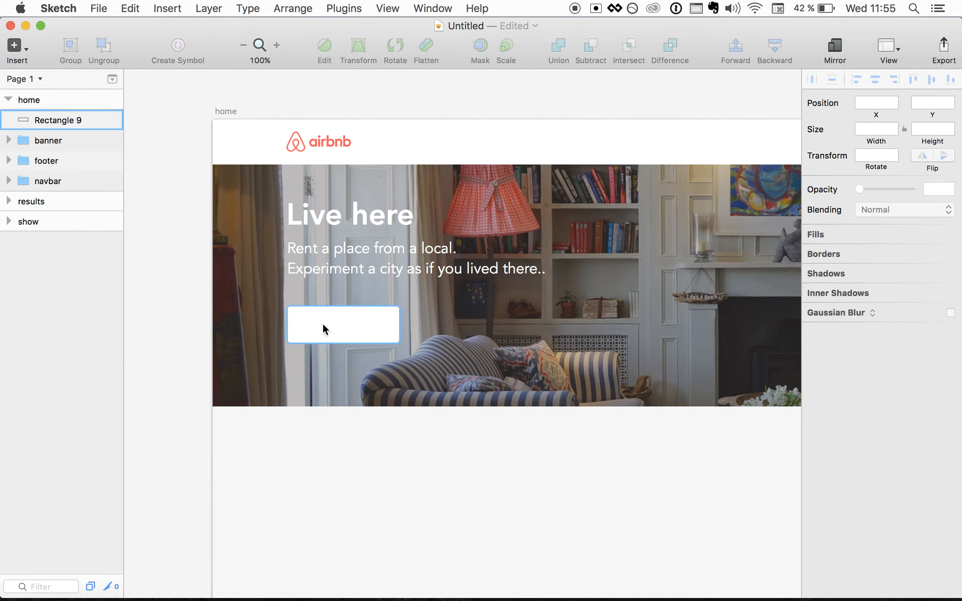
- Add grey 'Paris' placeholder text inside the white box
key(t)
click(304, 325)
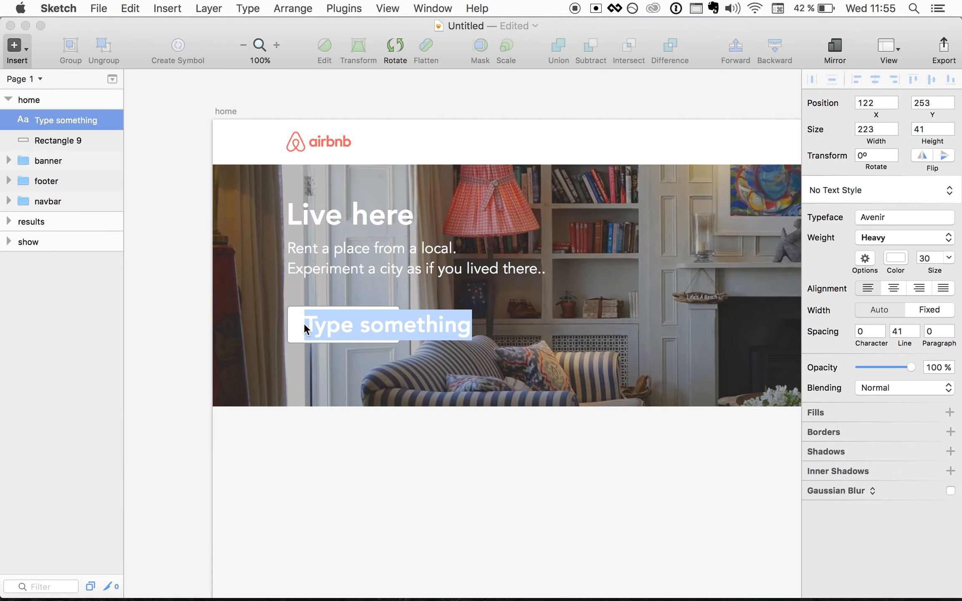
text(Paris)
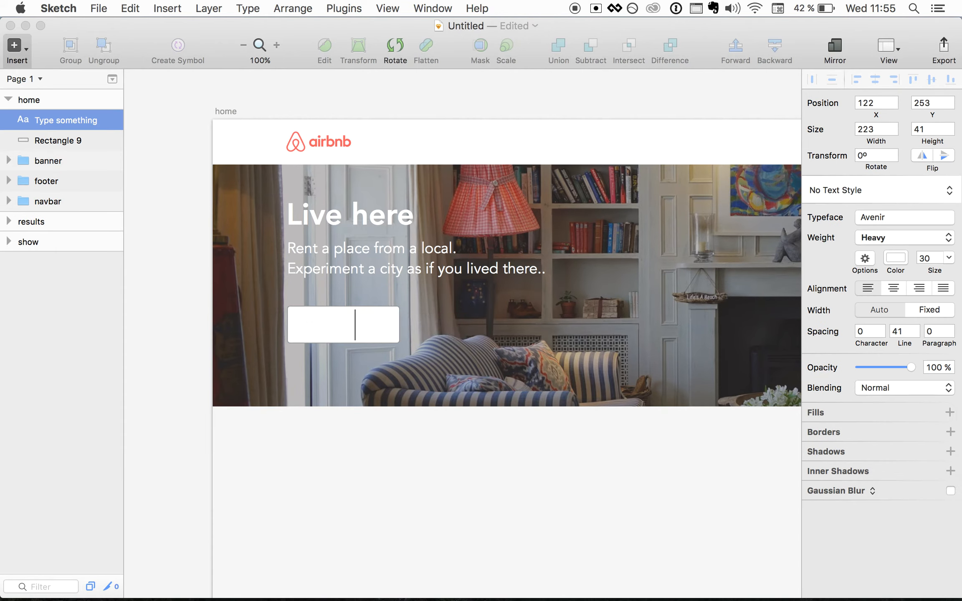
key(super+a)
click(900, 254)
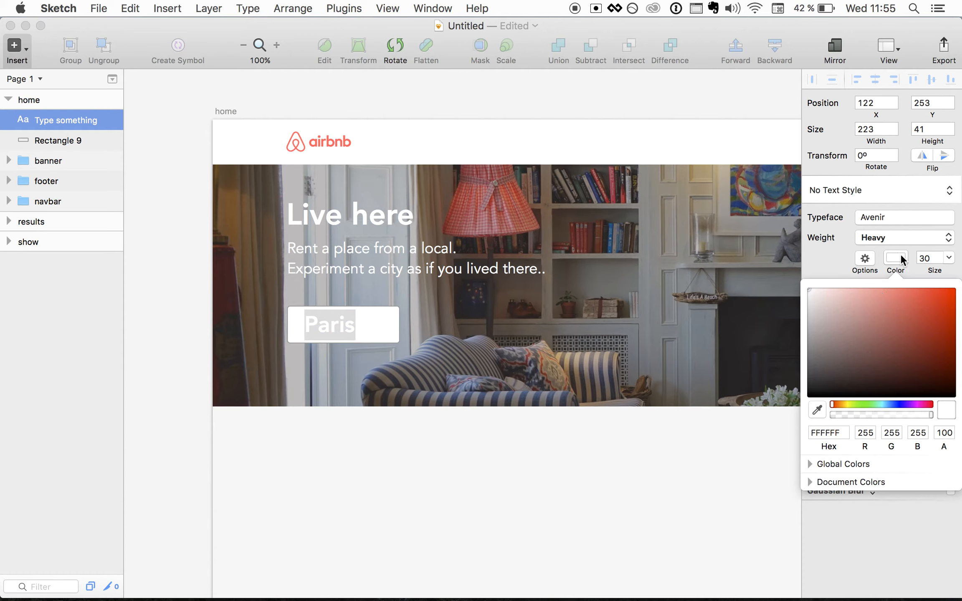
drag(838, 333, 803, 315)
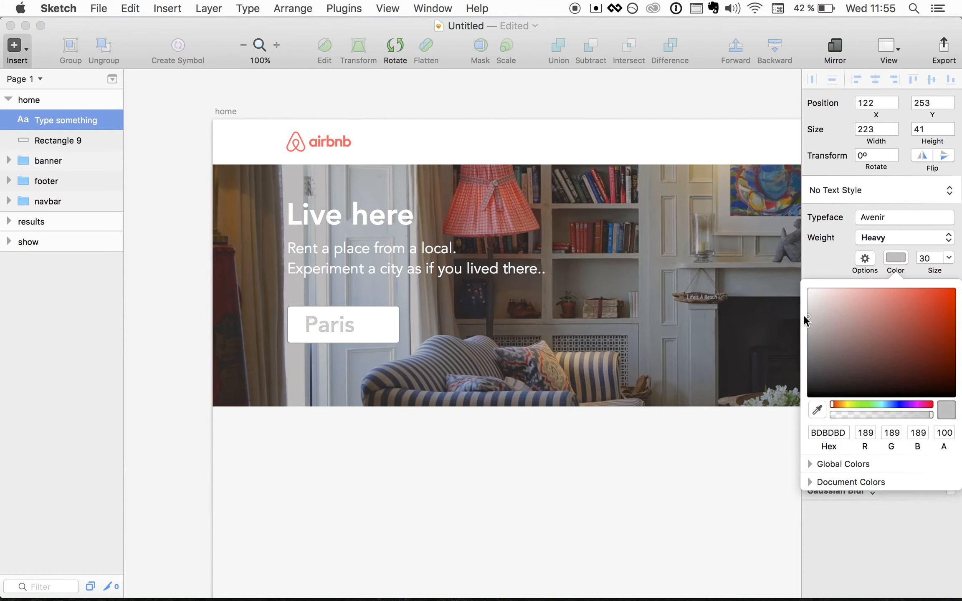
click(380, 344)
- Set the Paris text to 20 pt and nudge it down into the box
click(335, 319)
click(929, 256)
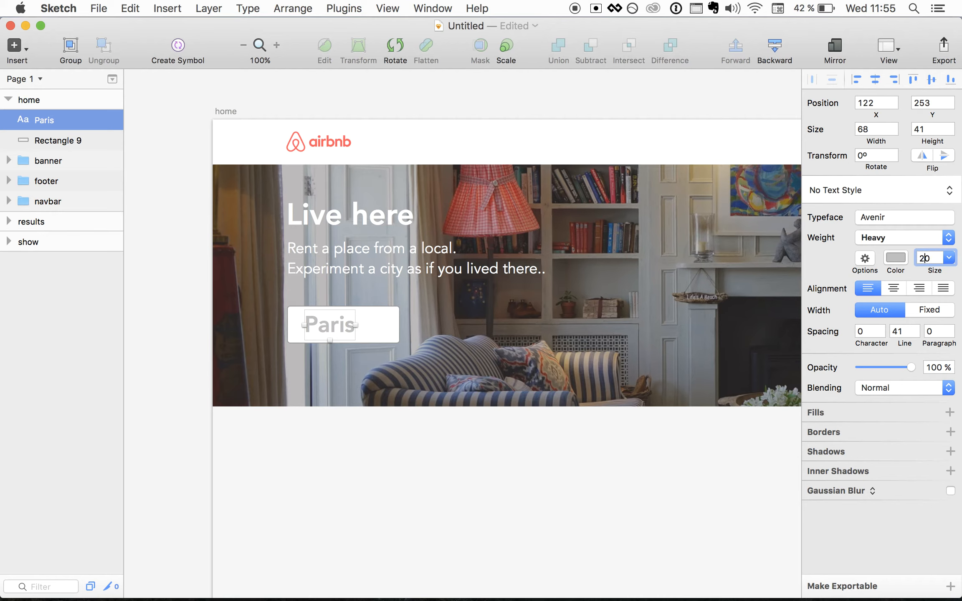
text(20)
key(Return)
key(Escape)
click(320, 311)
key(shift+Down)
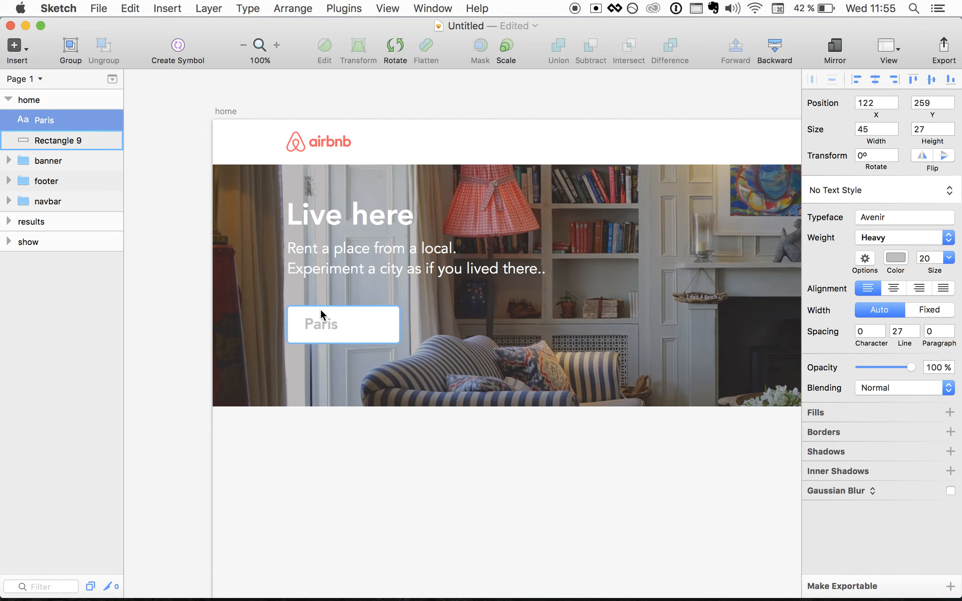
key(Right)
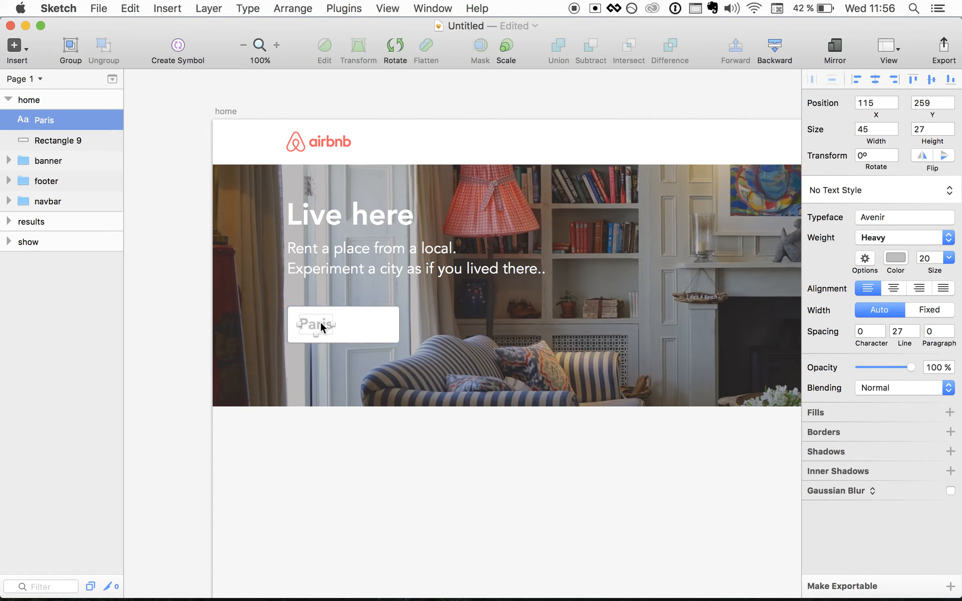
key(Escape)
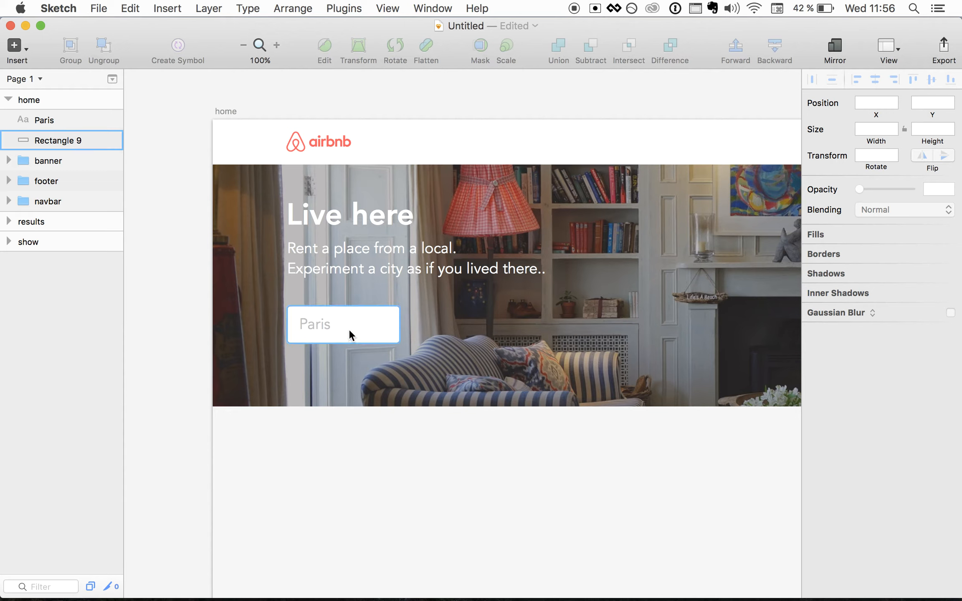
- Group the search box and Paris text, naming the group 'input'
click(343, 320)
shift+click(322, 322)
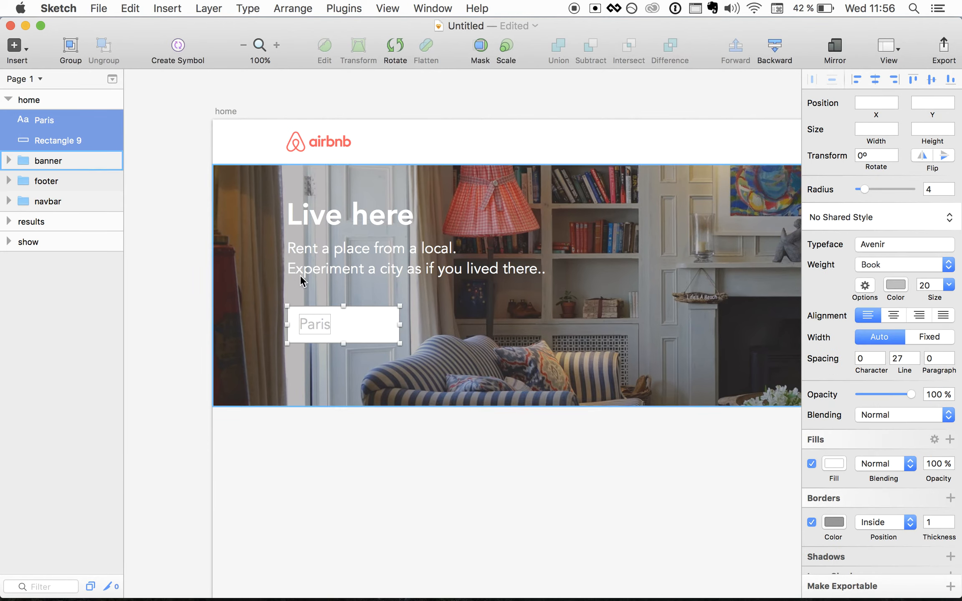
click(71, 46)
double_click(60, 120)
text(input)
key(Return)
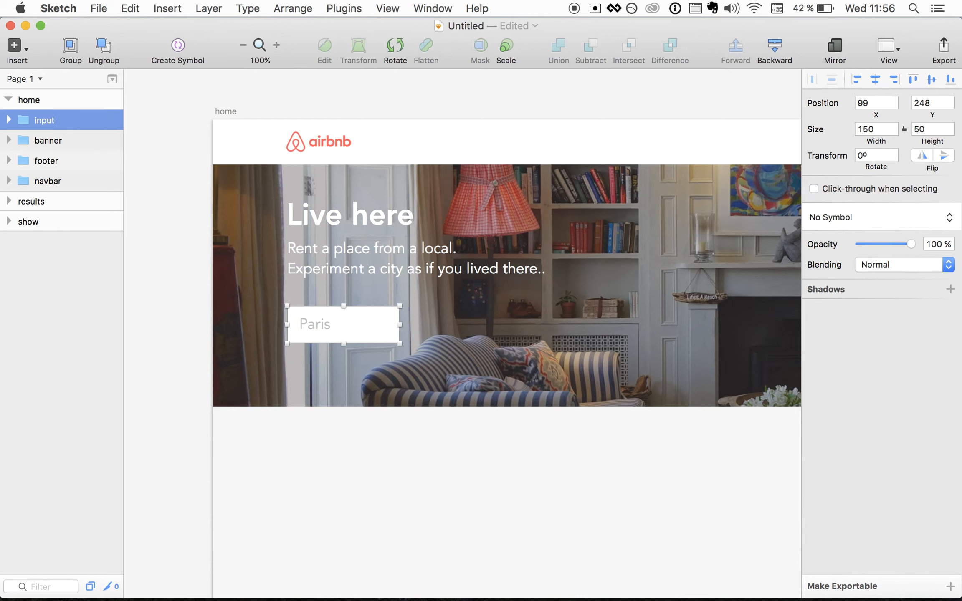
- Duplicate the Paris search box beside the original and change its text to checkin
click(370, 451)
click(351, 319)
key(super+d)
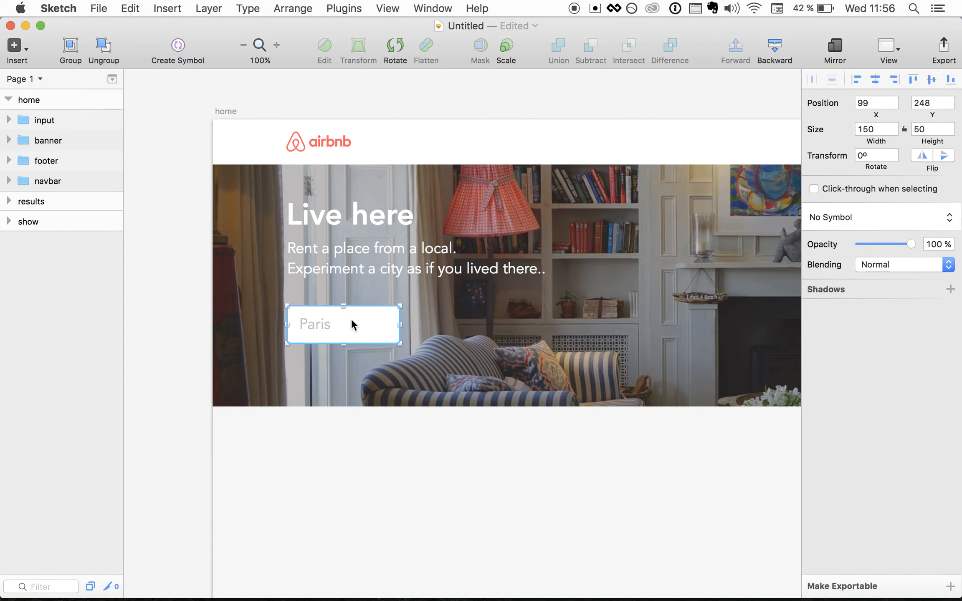
key(shift+Right)
key(shift+Right)
key(shift+Right)
key(shift+Right)
key(shift+Right)
key(shift+Right)
key(shift+Right)
key(shift+Right)
key(shift+Right)
key(shift+Right)
key(shift+Right)
key(shift+Right)
key(shift+Right)
key(shift+Right)
key(shift+Right)
key(shift+Right)
key(Left)
key(Left)
key(Left)
key(Left)
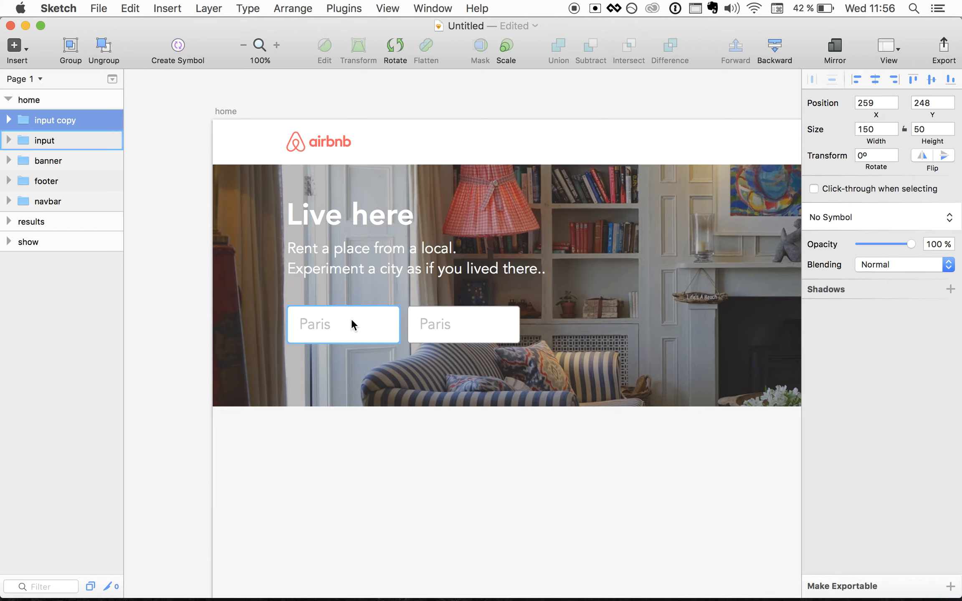
key(Left)
key(Left)
key(Left)
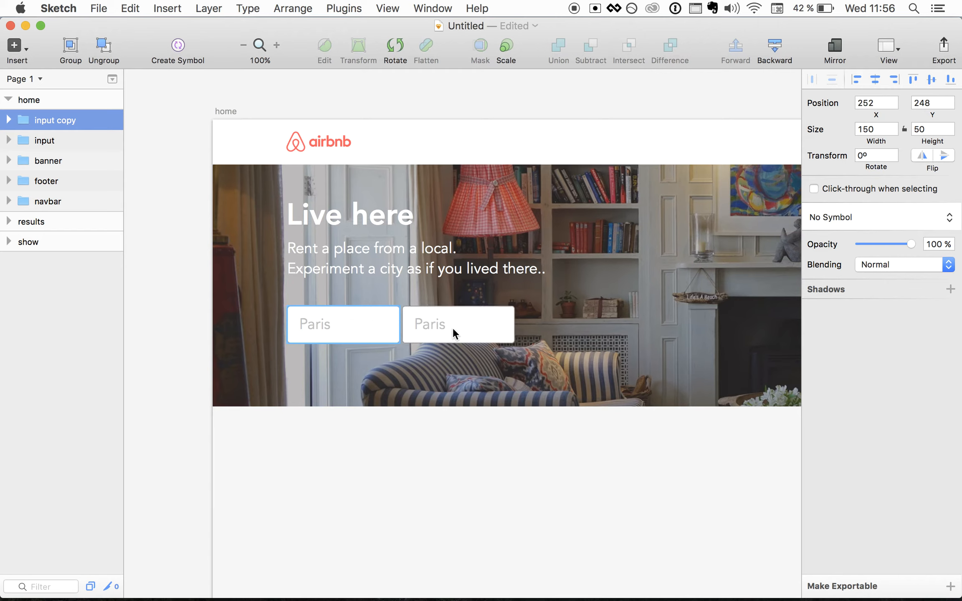
double_click(423, 324)
double_click(424, 324)
text(ch)
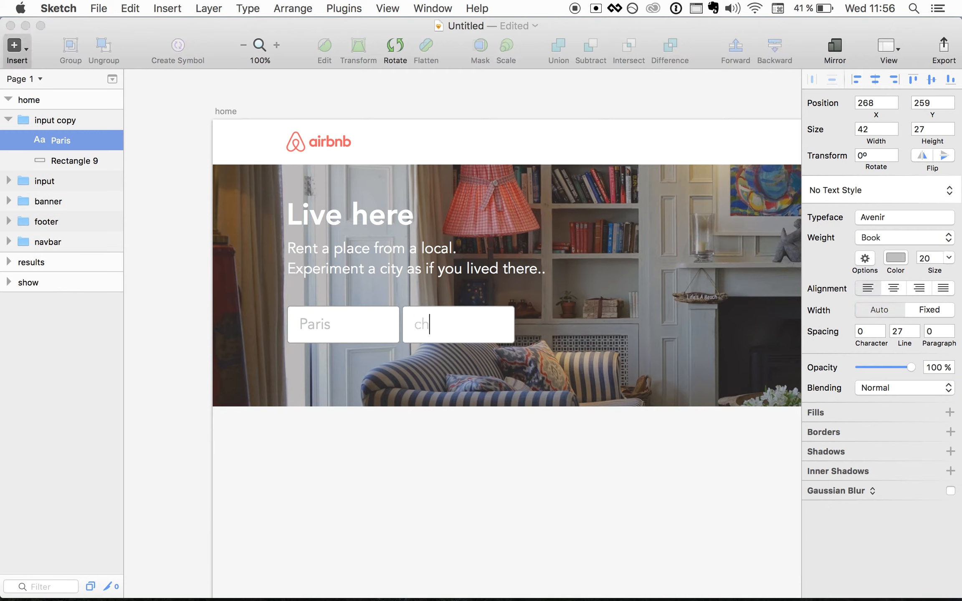
text(eckin)
click(466, 310)
- Add a third box to the right of checkin and edit its text to checkout
key(super+d)
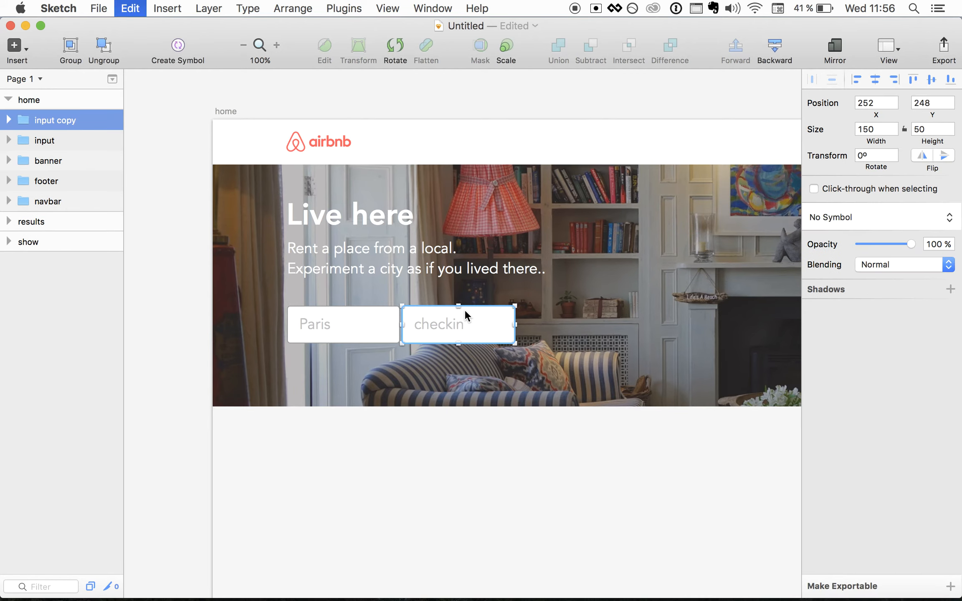
key(shift+Right)
key(shift+Right)
key(shift+Right)
key(shift+Right)
key(shift+Right)
key(shift+Right)
key(shift+Right)
key(shift+Right)
key(shift+Right)
key(shift+Right)
key(shift+Right)
key(shift+Right)
key(shift+Right)
key(shift+Right)
key(shift+Right)
key(shift+Right)
key(shift+Right)
key(shift+Right)
key(shift+Right)
key(shift+Right)
key(shift+Left)
key(shift+Left)
key(shift+Left)
key(shift+Left)
key(shift+Left)
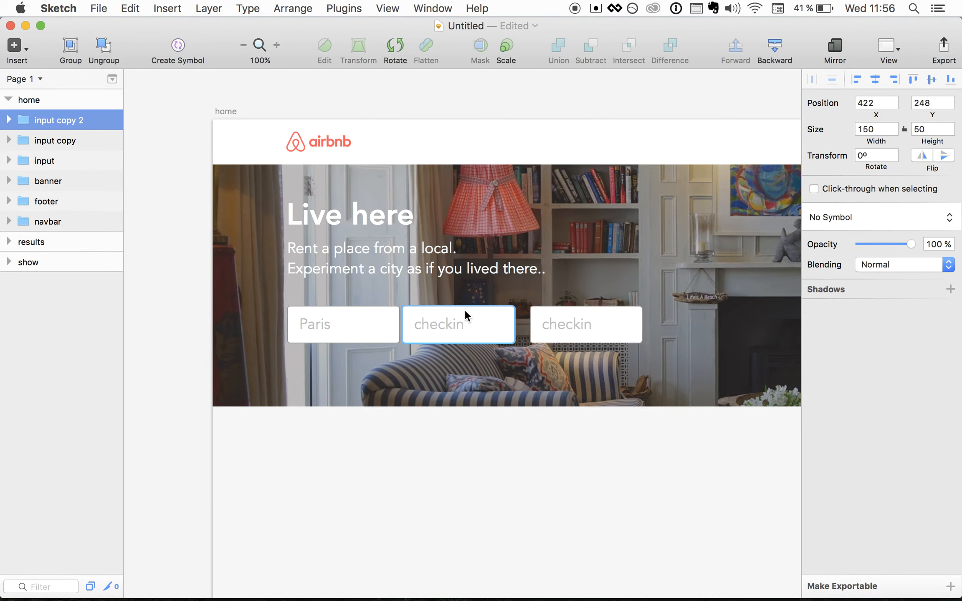
key(Right)
key(Right)
key(Right)
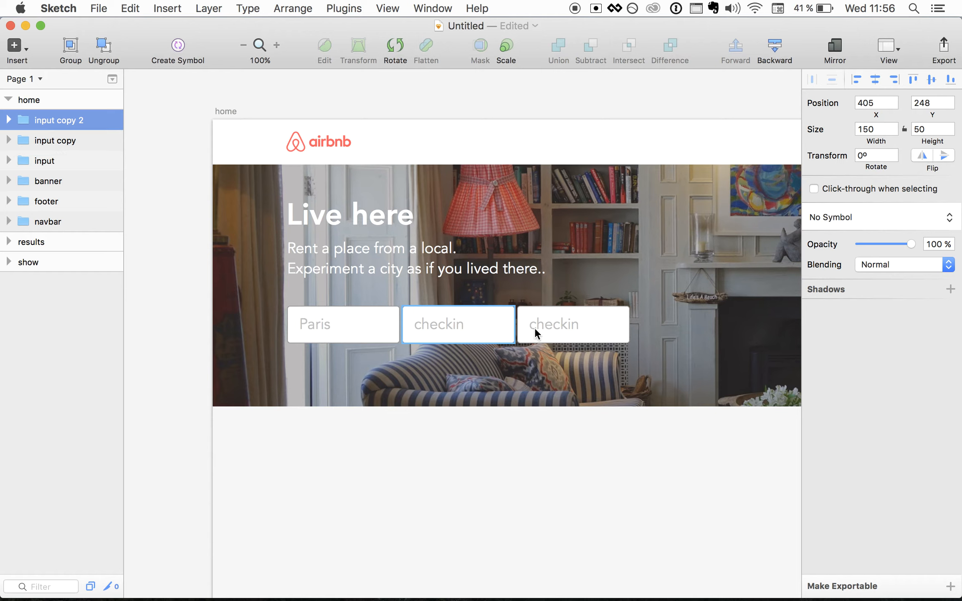
double_click(551, 330)
double_click(559, 323)
key(Right)
key(BackSpace)
key(BackSpace)
text(opi)
text(ut)
click(573, 344)
- Add a fourth box in line after checkout reading 1 guest
click(567, 321)
key(super+d)
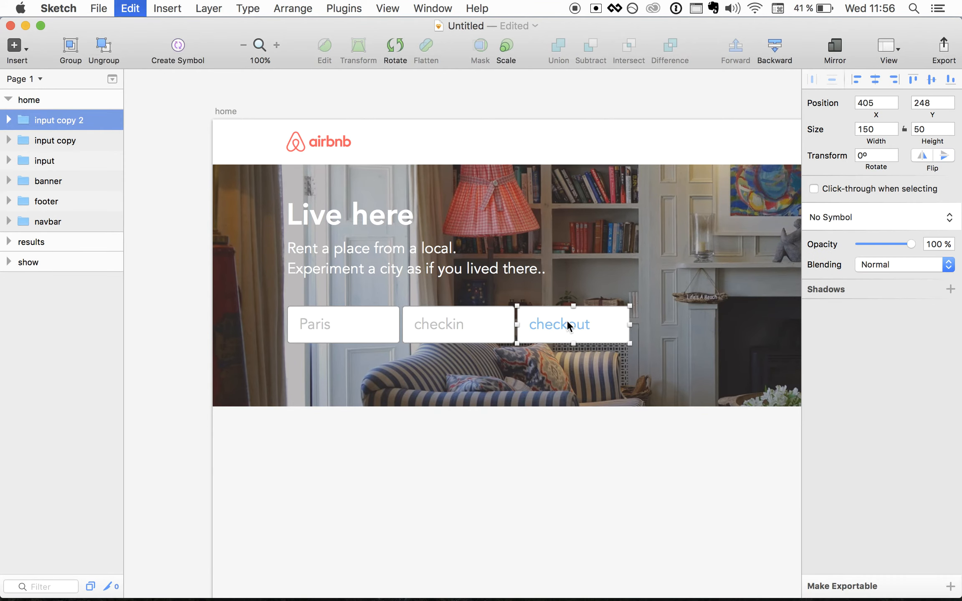
key(shift+Right)
key(shift+Right)
key(shift+Right)
key(shift+Right)
key(shift+Right)
key(shift+Right)
key(shift+Right)
key(shift+Right)
key(shift+Right)
key(shift+Right)
key(shift+Right)
key(shift+Right)
key(shift+Right)
key(shift+Right)
key(shift+Right)
key(shift+Right)
key(shift+Right)
key(Left)
key(shift+Left)
key(shift+Left)
key(Right)
key(Right)
key(Right)
key(Right)
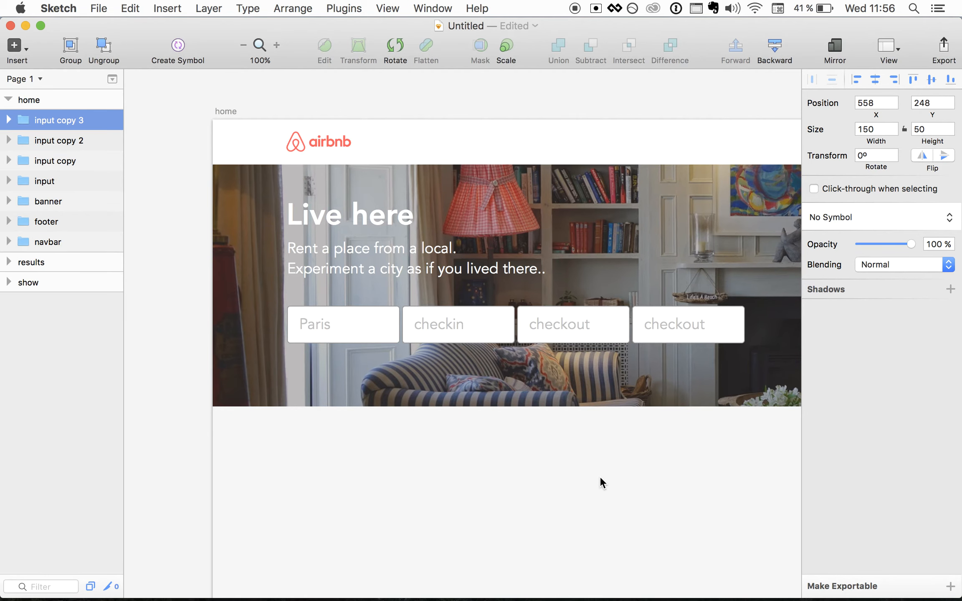
scroll(600, 475, right, 3)
double_click(612, 322)
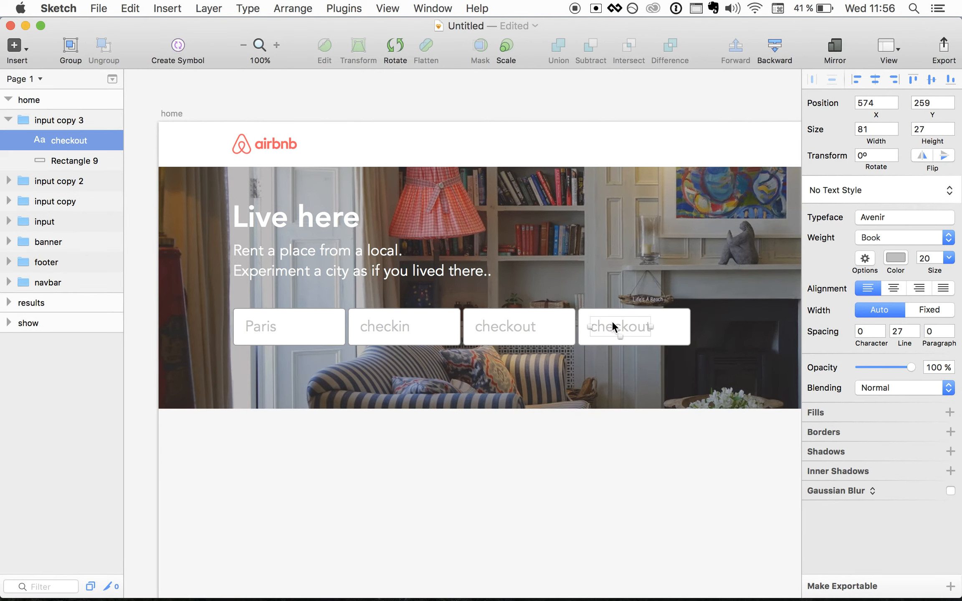
double_click(625, 325)
key(BackSpace)
text(1 gus)
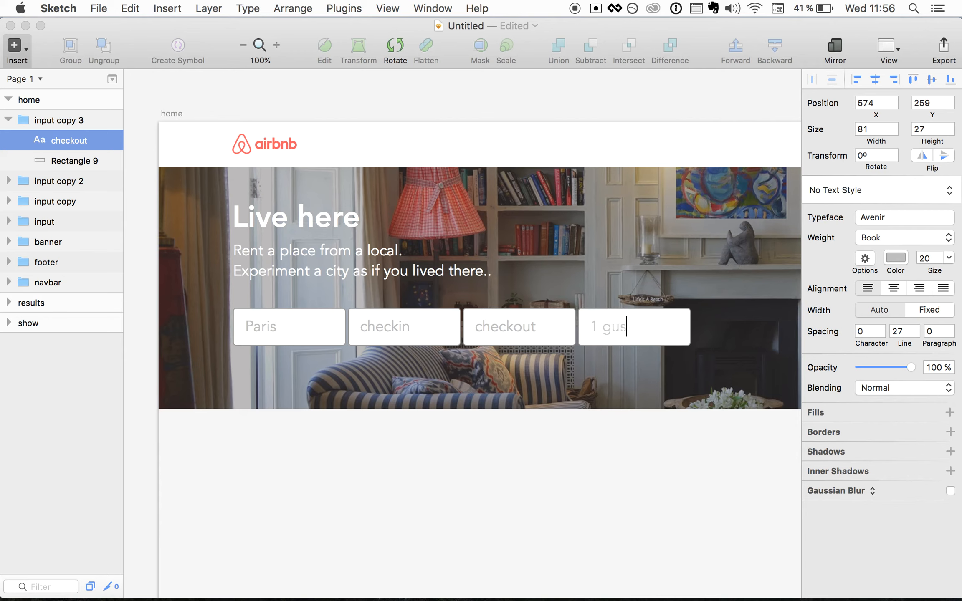
key(BackSpace)
text(est)
click(639, 465)
- Duplicate the 1 guest box as a fifth box ending the row with even spacing
scroll(638, 465, right, 5)
click(558, 336)
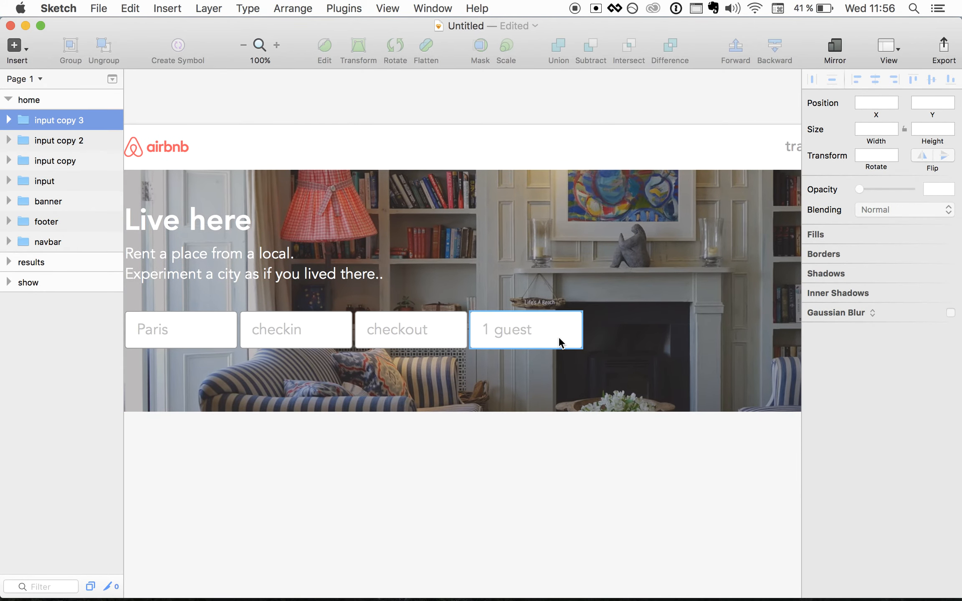
key(super+d)
key(shift+Right)
key(shift+Right)
key(shift+Right)
key(shift+Right)
key(shift+Right)
key(shift+Right)
key(shift+Right)
key(shift+Right)
key(shift+Right)
key(shift+Right)
key(shift+Right)
key(shift+Right)
key(shift+Right)
key(shift+Right)
key(shift+Right)
key(shift+Right)
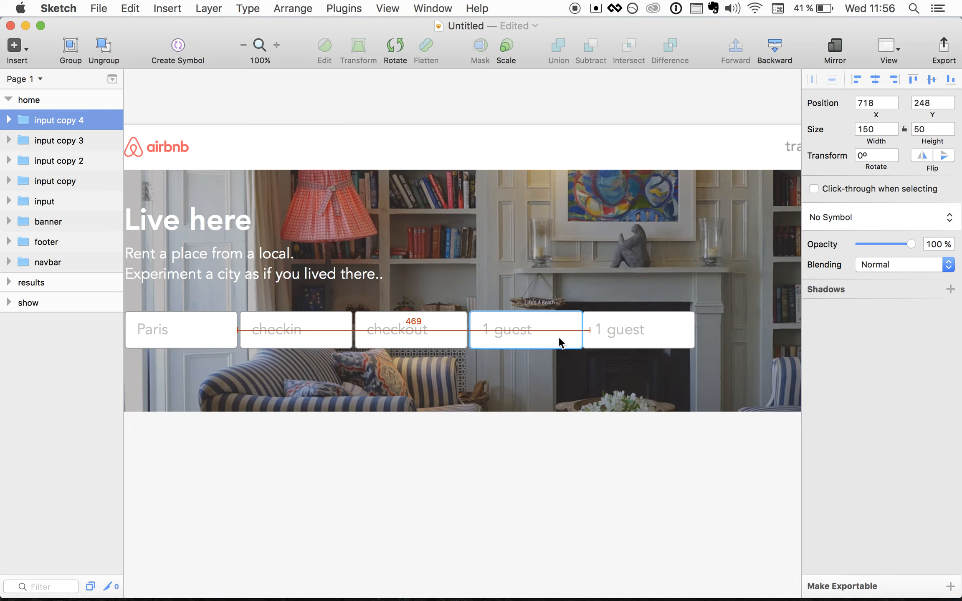
key(Left)
key(Left)
key(Left)
key(Left)
key(Left)
key(Left)
key(Left)
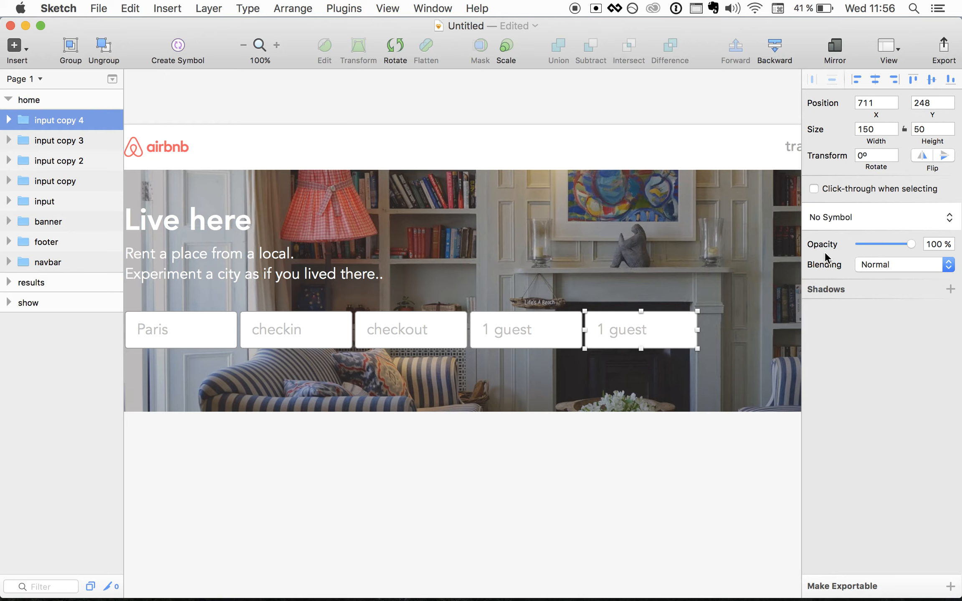
- Fill the fifth box's rectangle red and remove its border
click(636, 353)
click(624, 333)
click(9, 121)
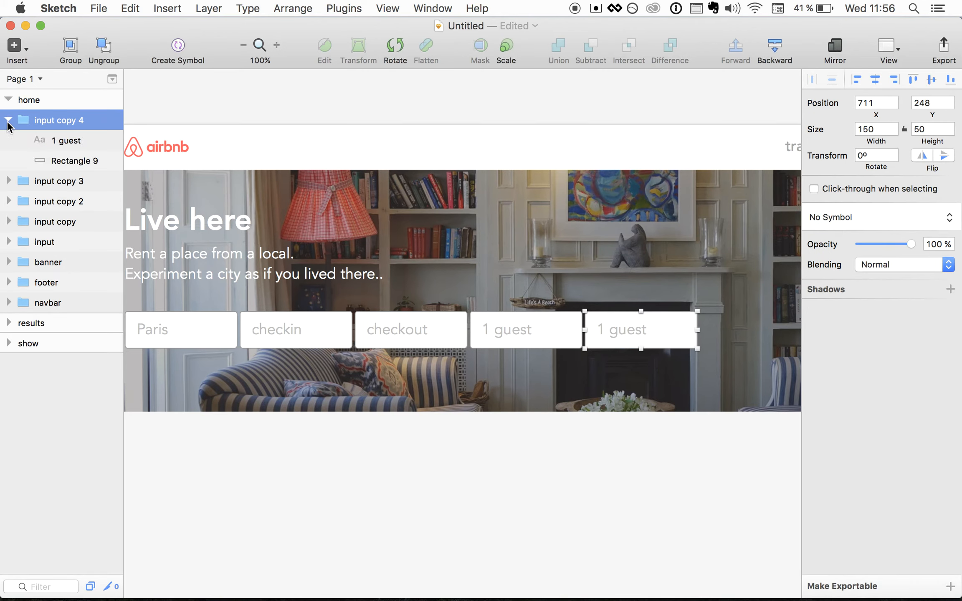
click(62, 160)
click(834, 313)
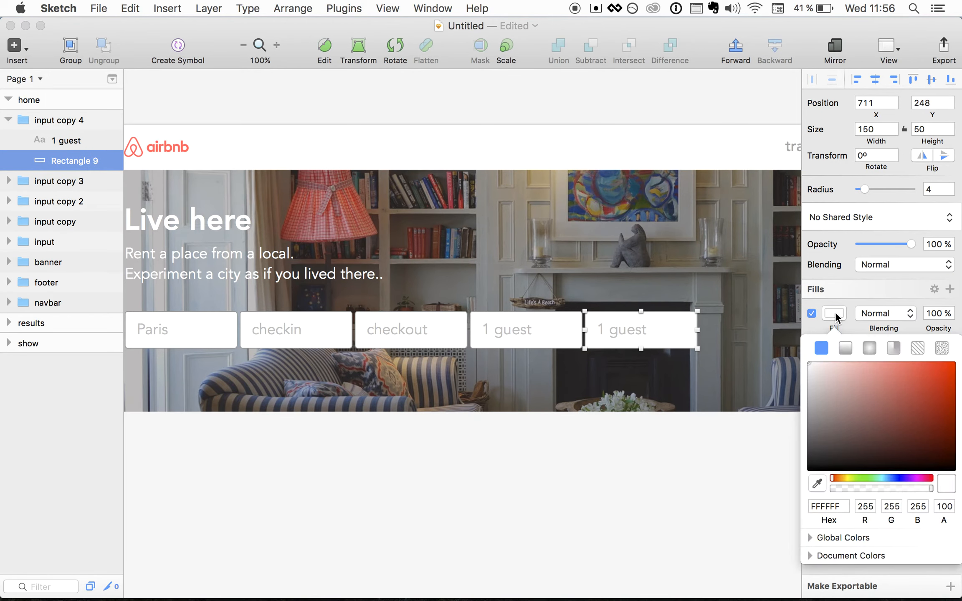
drag(893, 397, 913, 388)
click(848, 318)
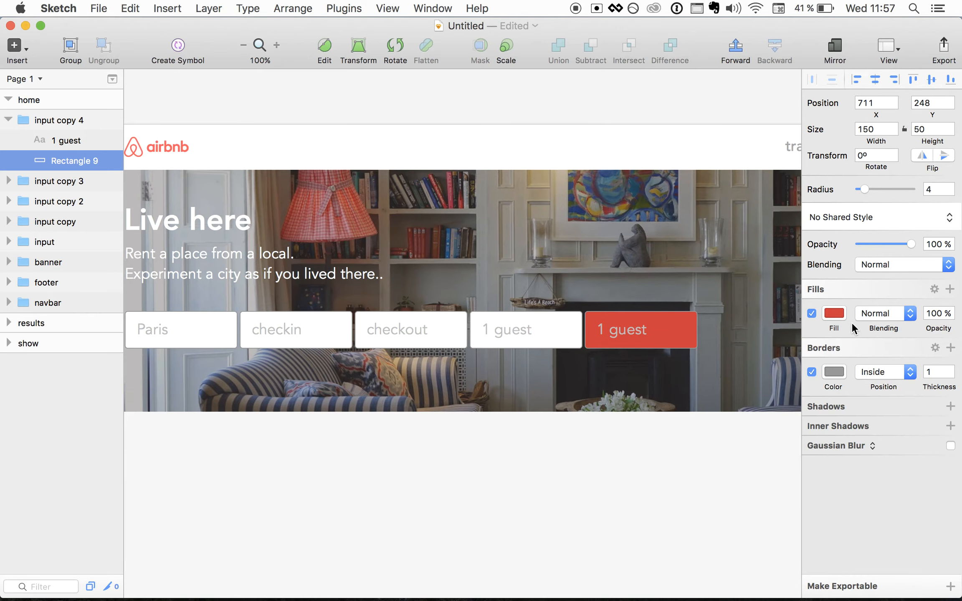
click(812, 371)
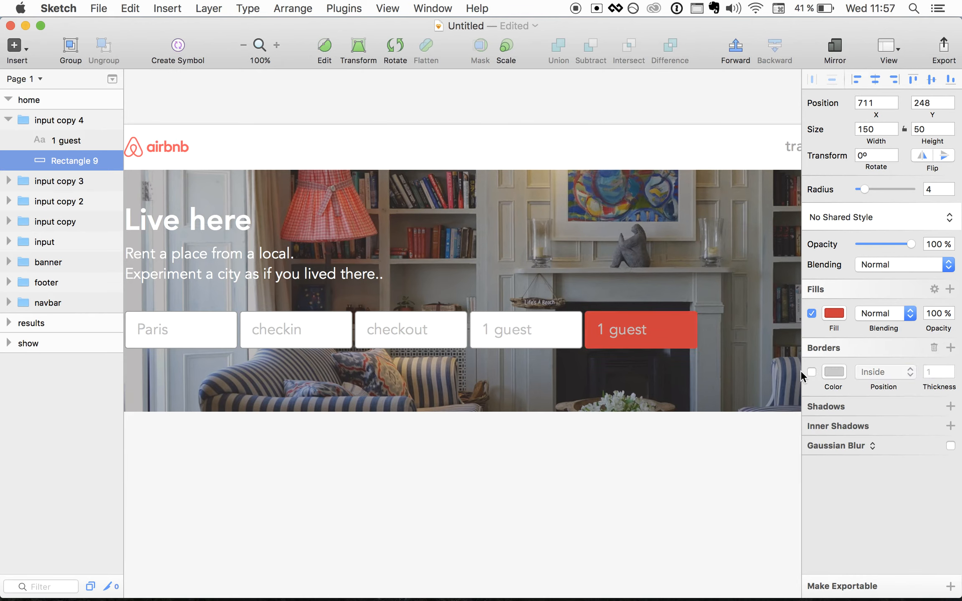
- Change the red box's text from 1 guest to Search
click(623, 332)
double_click(623, 331)
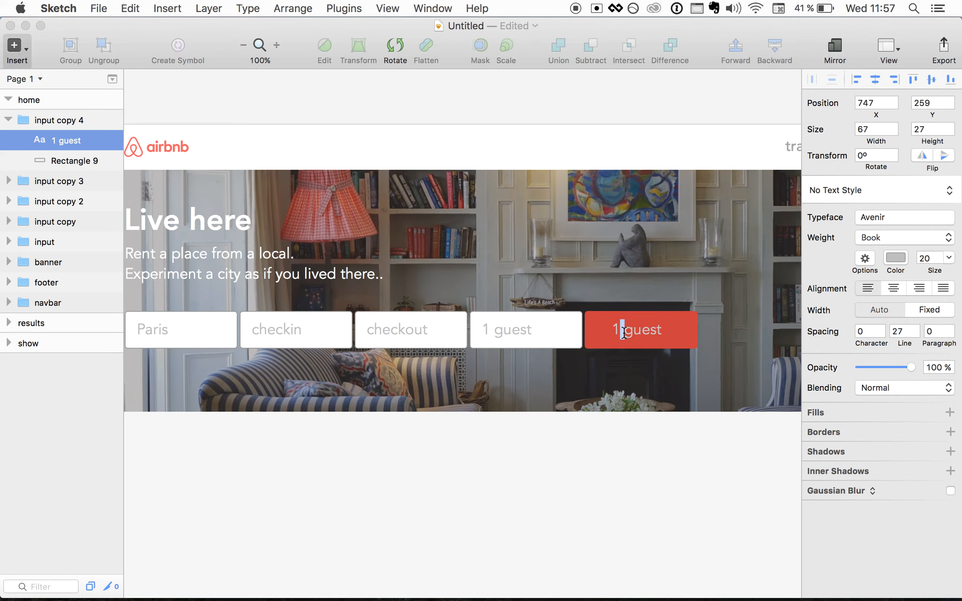
text(Serach)
key(Left)
key(Left)
key(BackSpace)
text(r)
click(651, 474)
- Make the Search text white and bold, then zoom out to view the page
click(632, 331)
click(631, 331)
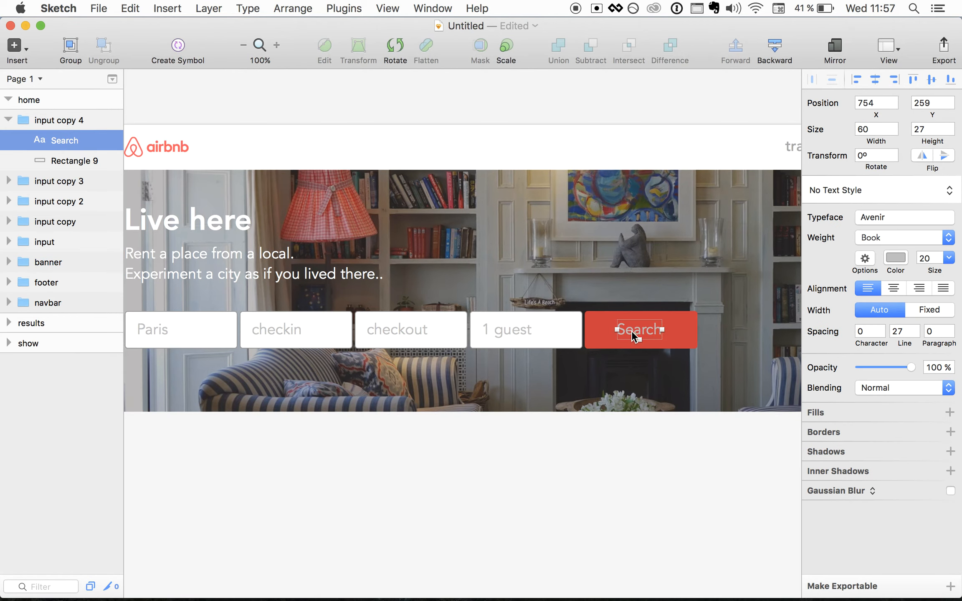
double_click(633, 331)
click(894, 257)
drag(872, 328, 798, 285)
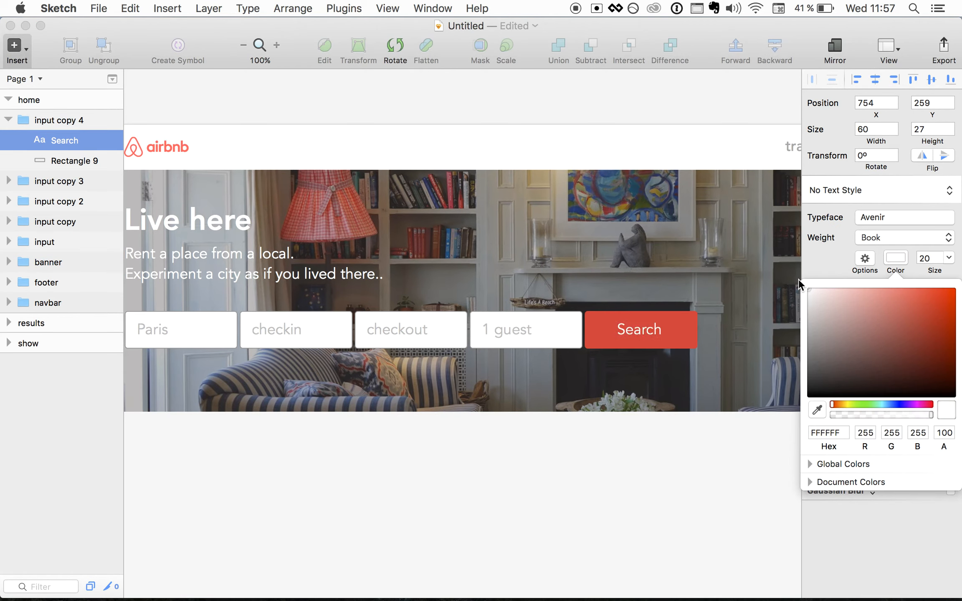
click(643, 441)
click(632, 336)
click(631, 334)
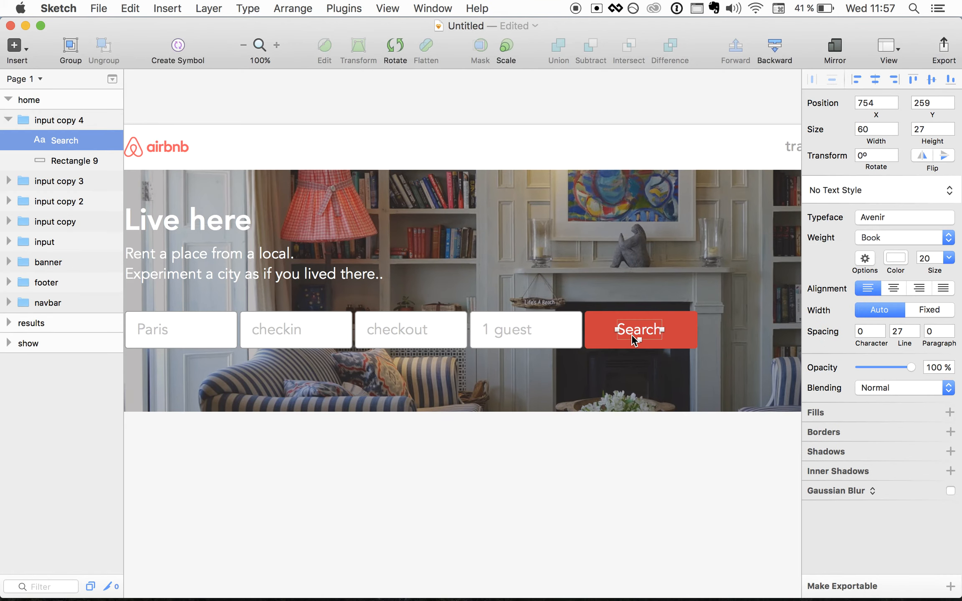
key(super+b)
click(583, 500)
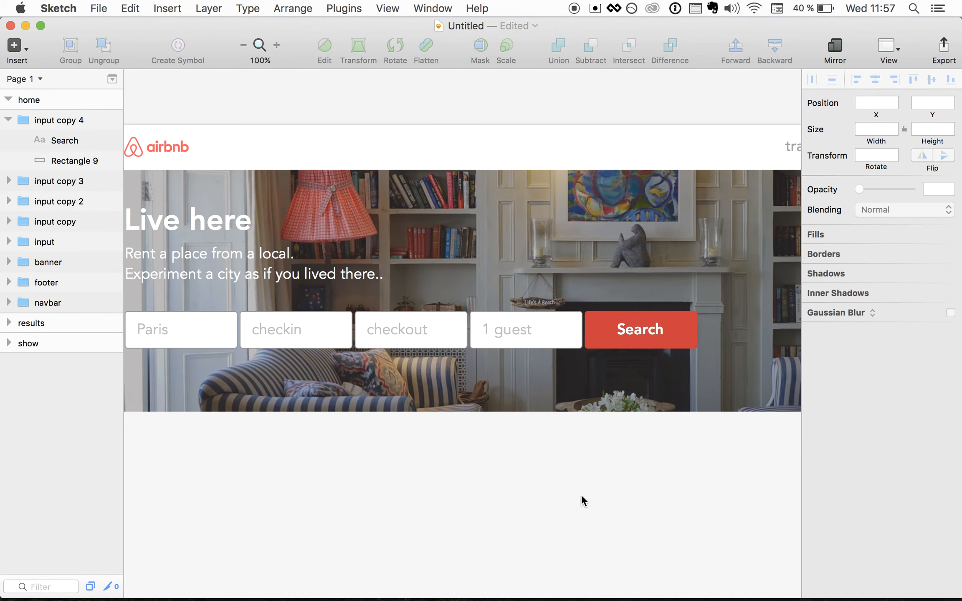
key(super+minus)
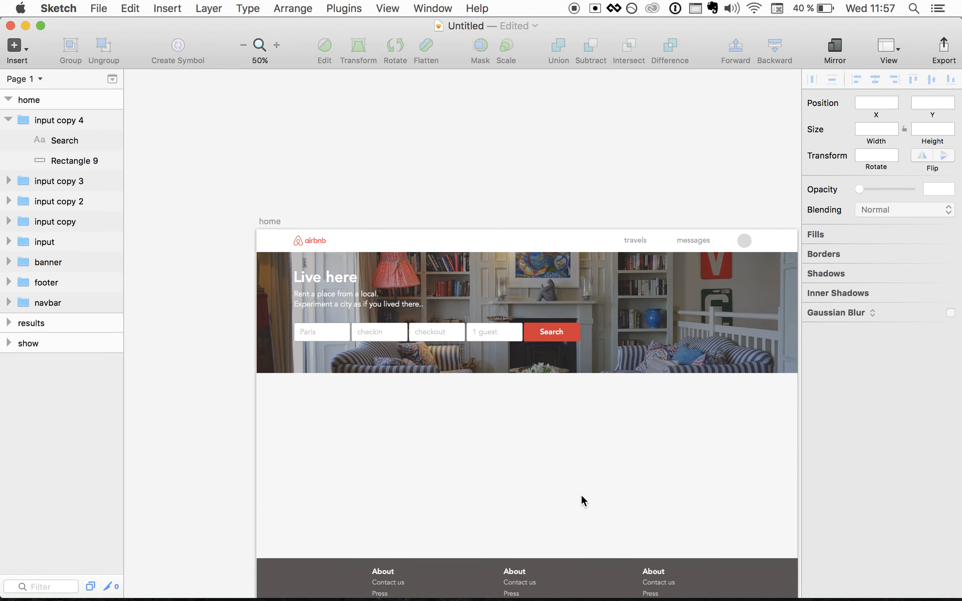
- Select the five input layers, input through input copy 4, and group them
scroll(581, 496, left, 1)
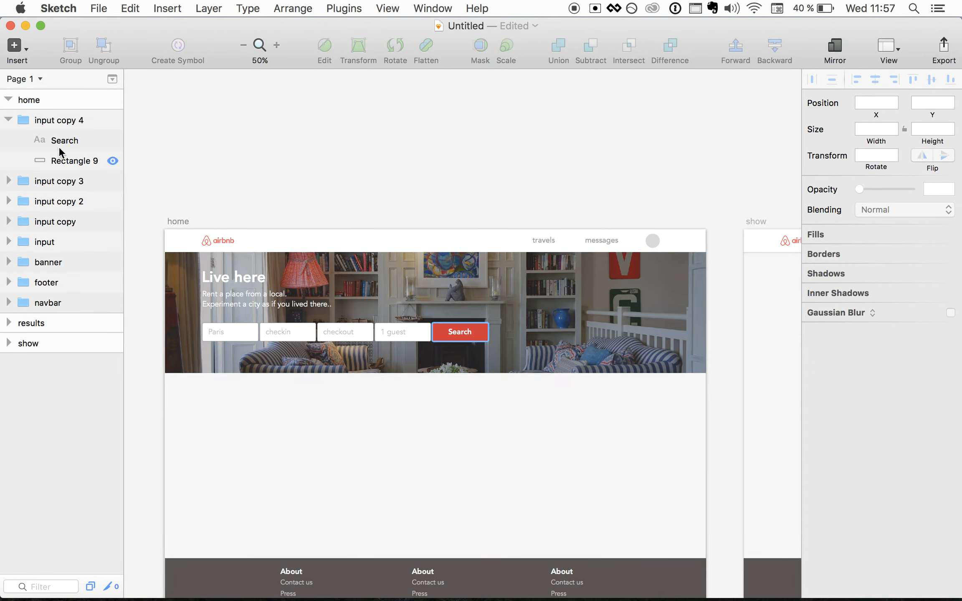
click(8, 121)
click(40, 122)
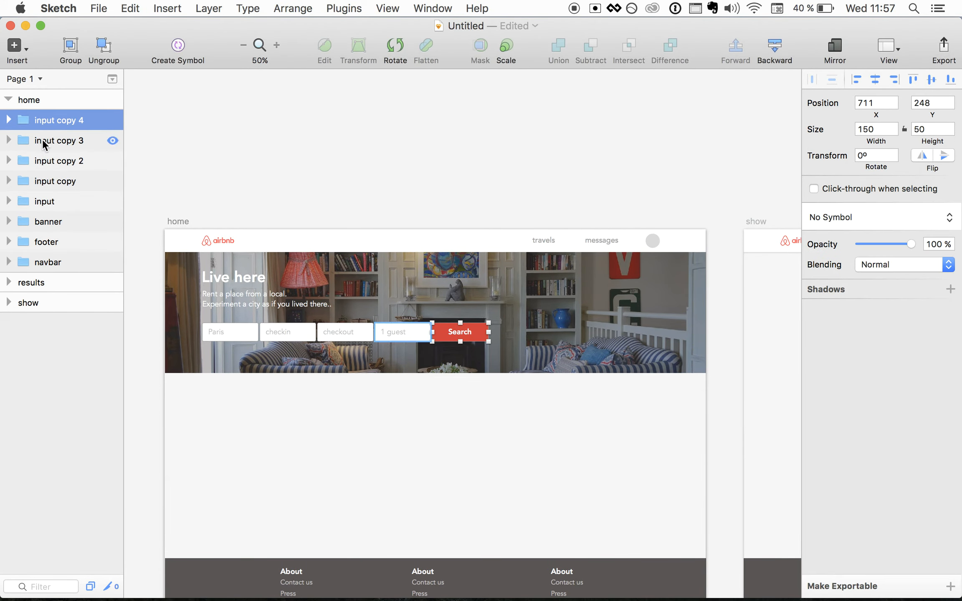
shift+click(44, 143)
shift+click(43, 163)
shift+click(39, 182)
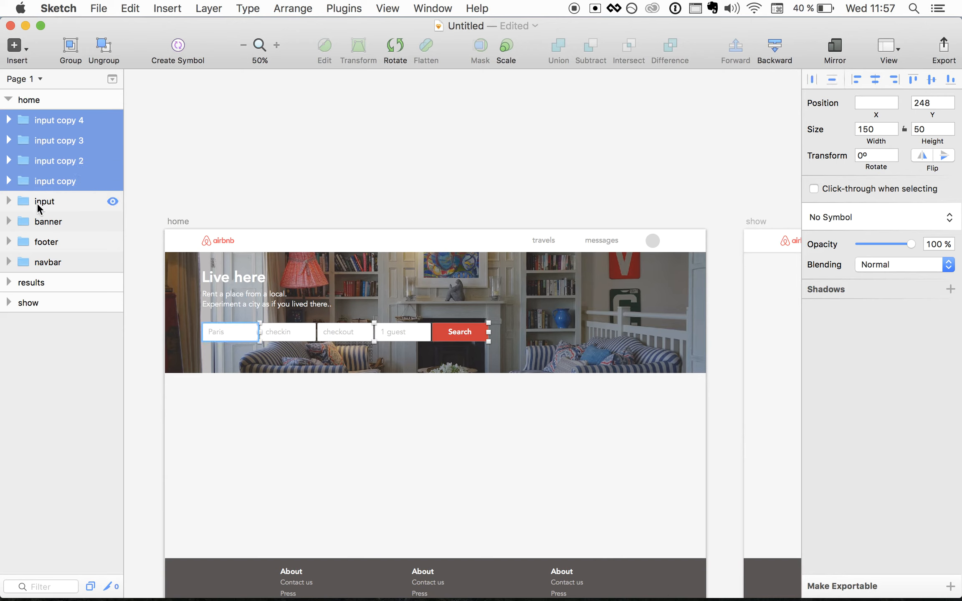
shift+click(36, 201)
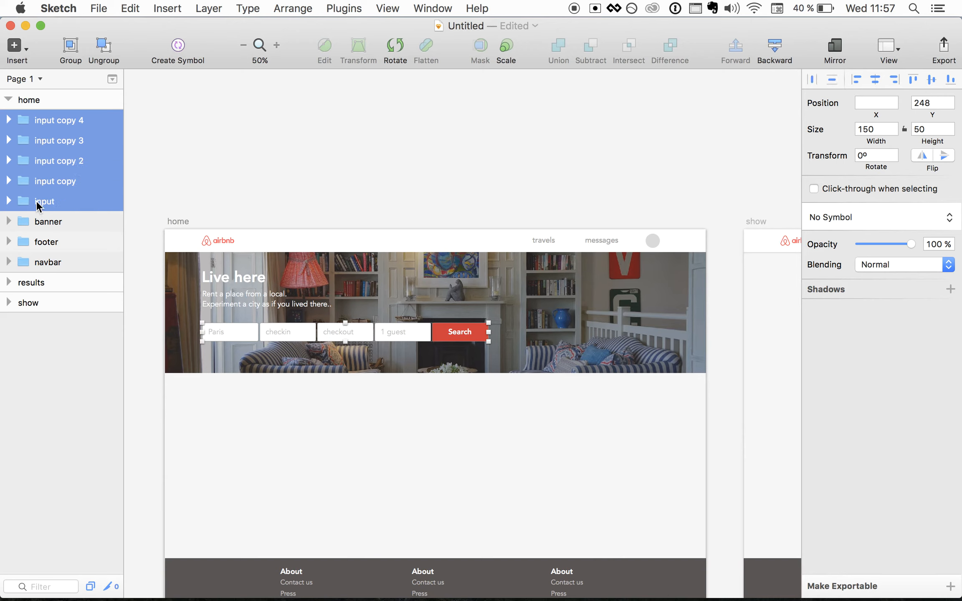
click(71, 54)
- Rename the new group search-form
double_click(49, 120)
text(search-fo)
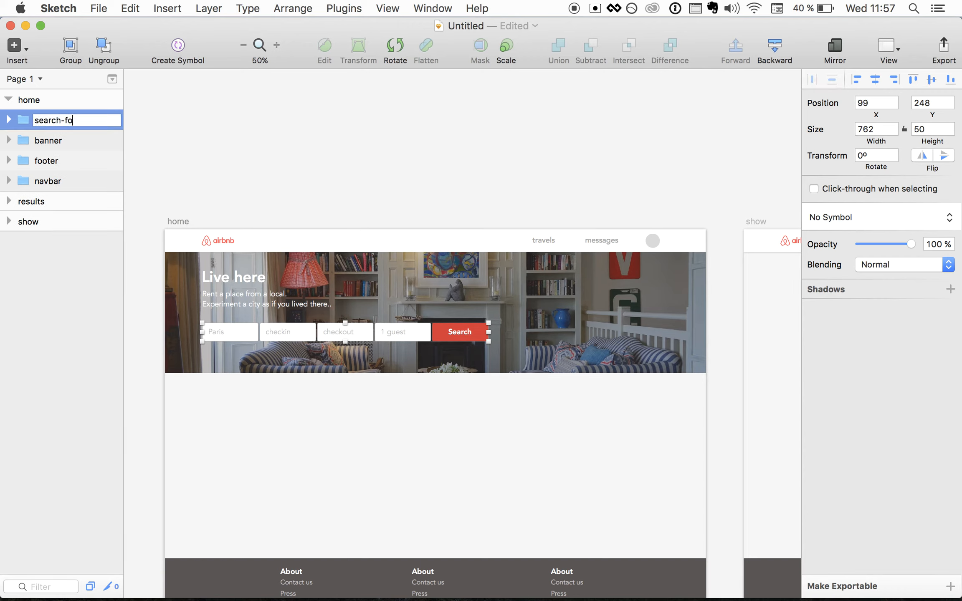
key(Return)
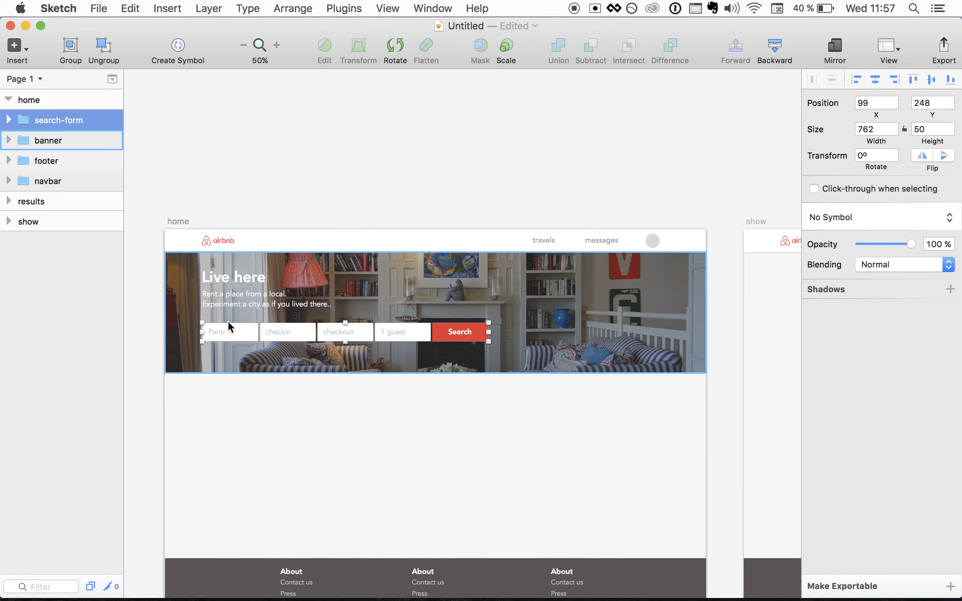
click(303, 435)
scroll(302, 435, down, 2)
scroll(302, 434, down, 2)
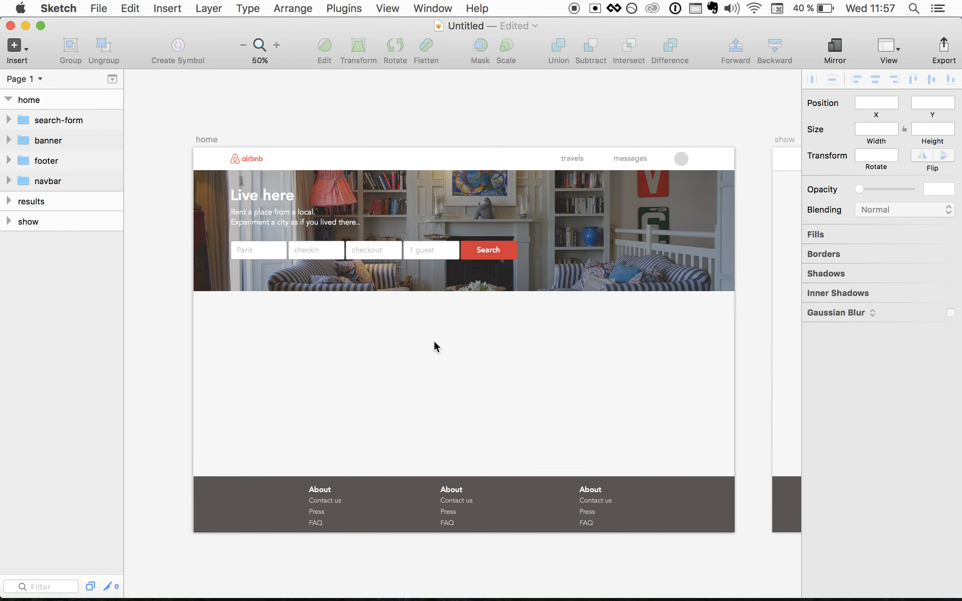
- Add the text "Discover the world" below the banner in dark grey 5E5A5A
key(t)
click(403, 327)
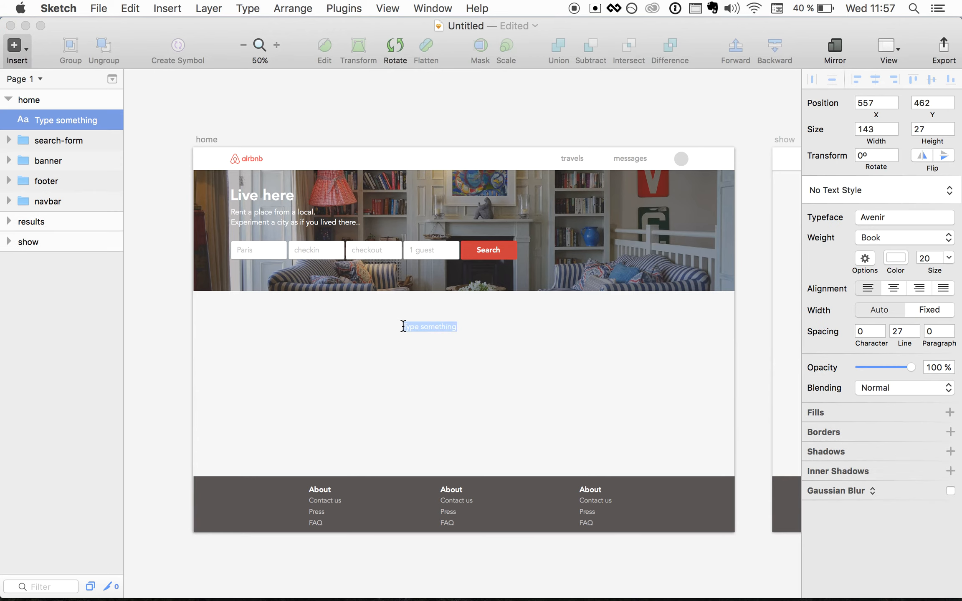
text(Dis)
click(890, 254)
drag(819, 339, 813, 357)
click(433, 328)
double_click(411, 327)
key(Right)
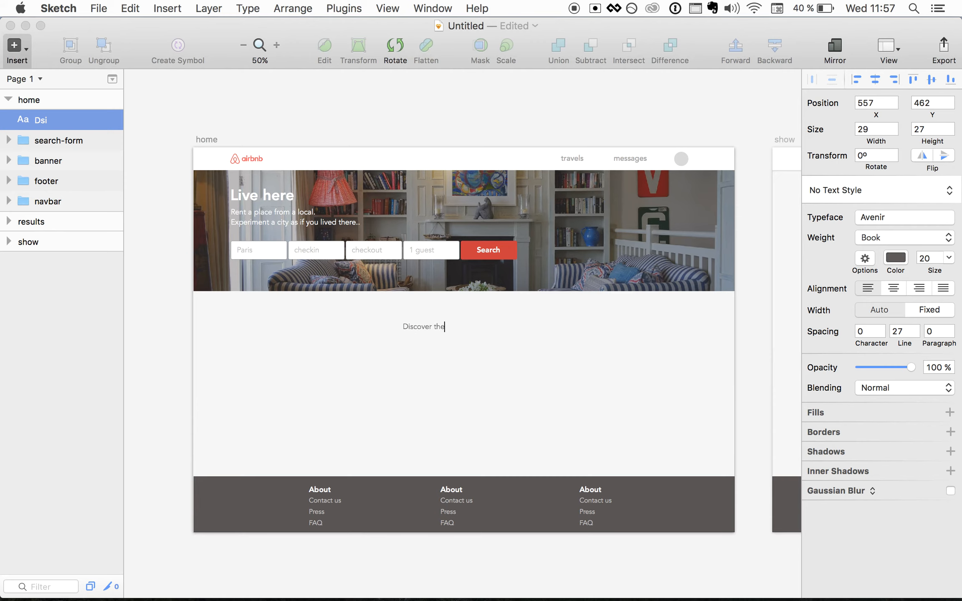
click(419, 366)
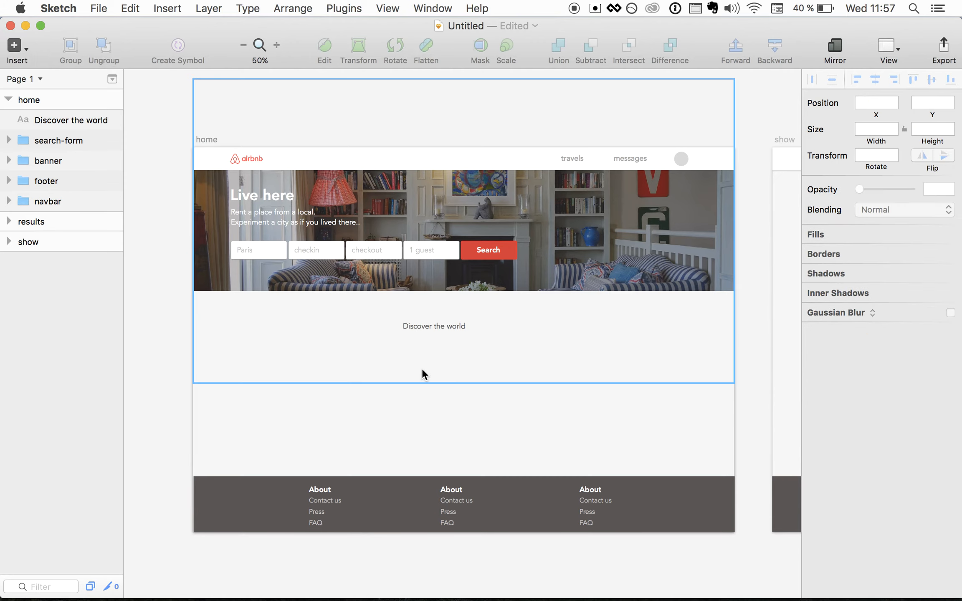
- Set the heading to size 40 Heavy and centre it below the banner
key(super+0)
click(397, 319)
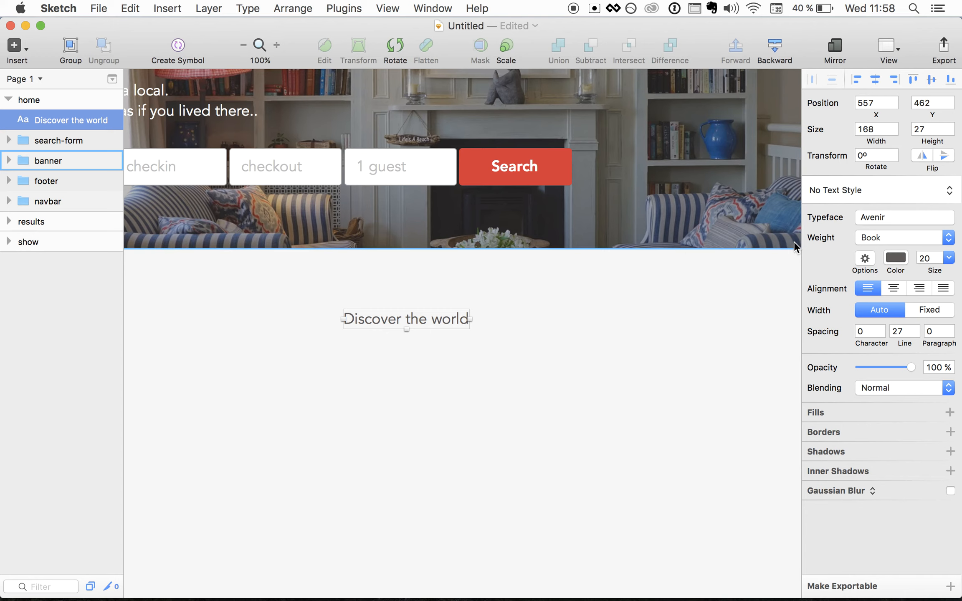
click(919, 258)
text(40)
key(Return)
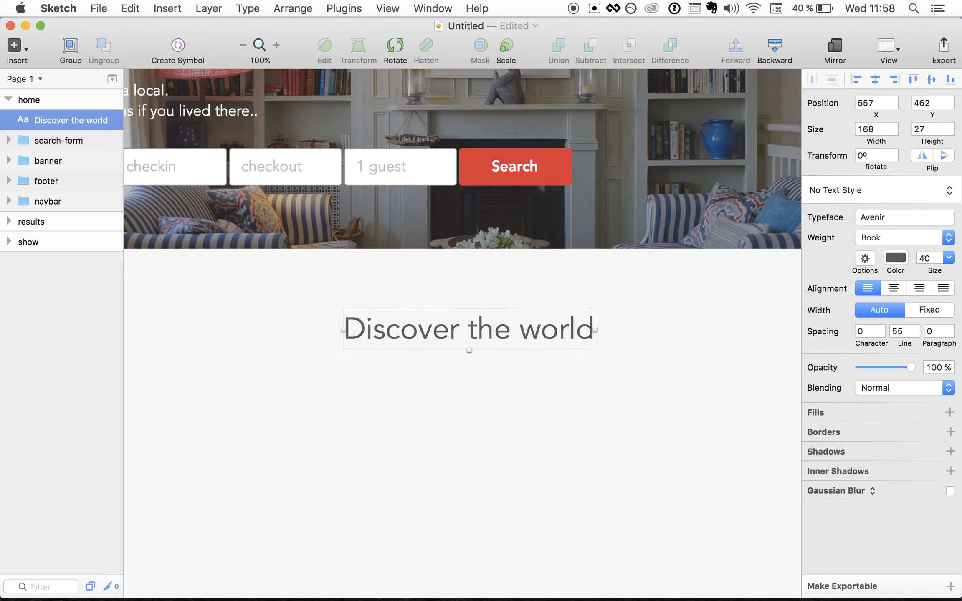
click(490, 437)
click(471, 330)
key(shift+Left)
key(shift+Left)
key(shift+Left)
key(shift+Left)
key(shift+Left)
key(shift+Left)
key(shift+Left)
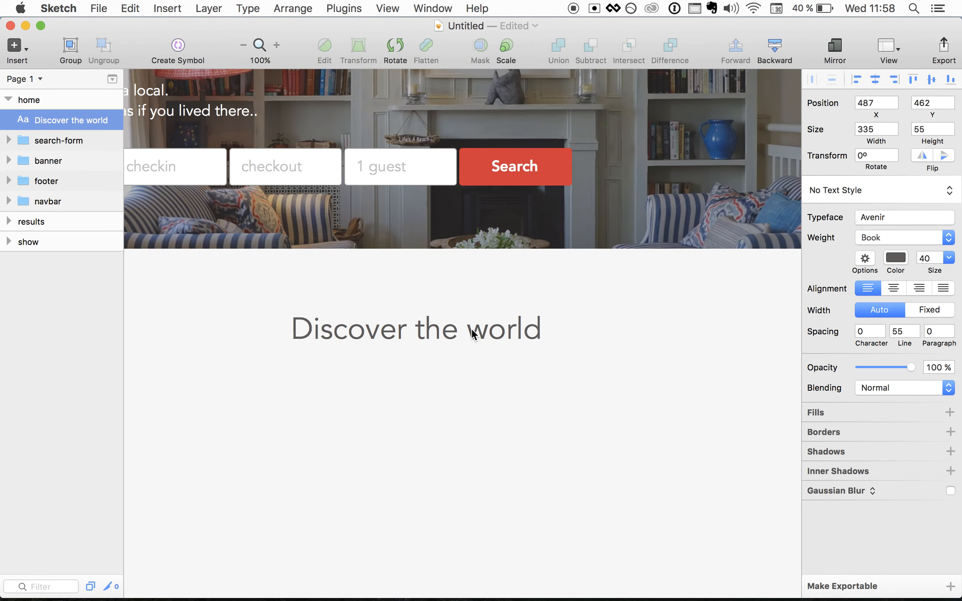
key(super+b)
click(438, 383)
key(super+minus)
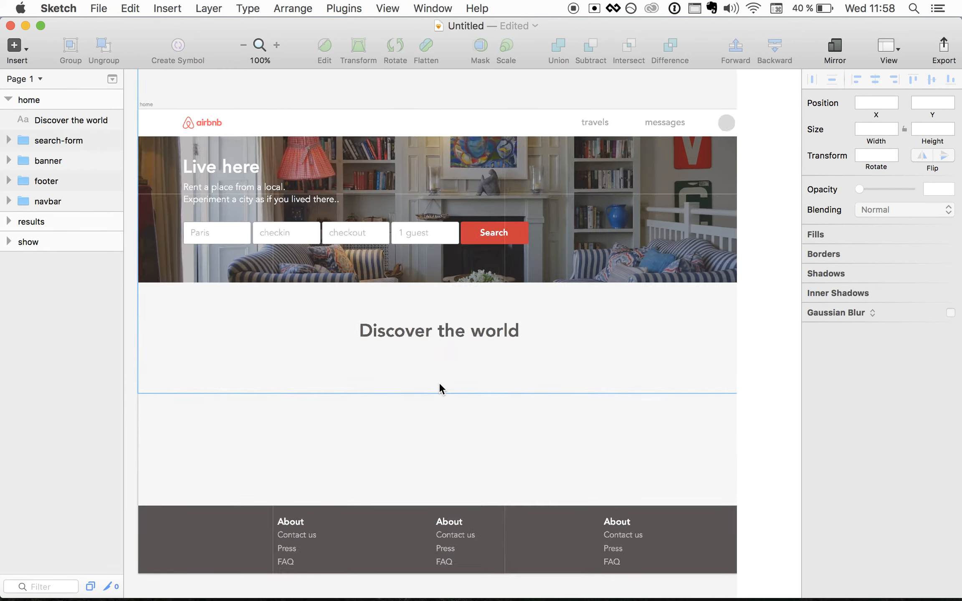
mouse_move(438, 333)
mouse_down()
mouse_move(438, 322)
mouse_move(450, 323)
mouse_up()
- Draw a grey rectangle tile under the heading and place a resized copy beside it
click(349, 424)
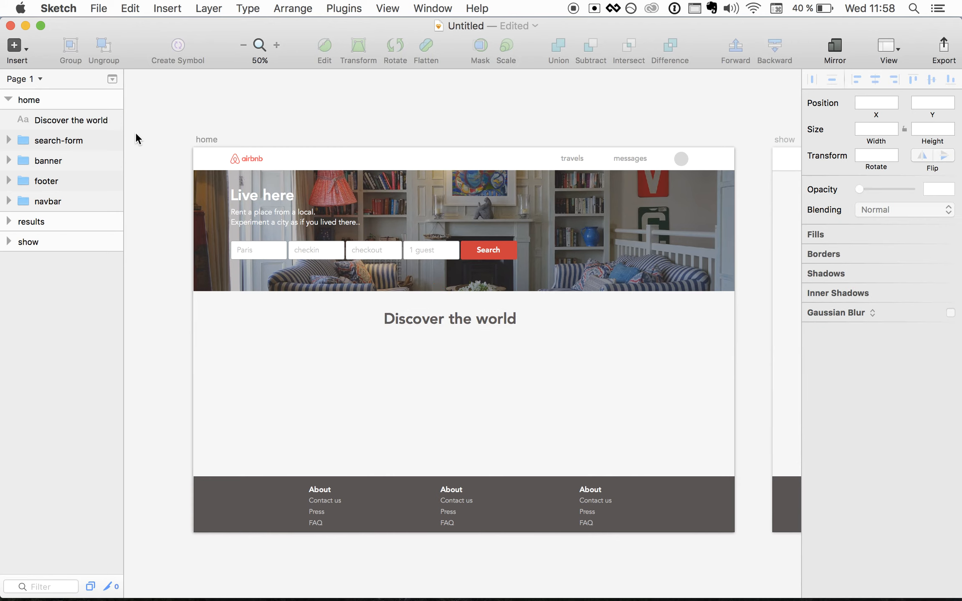
click(26, 53)
mouse_move(54, 110)
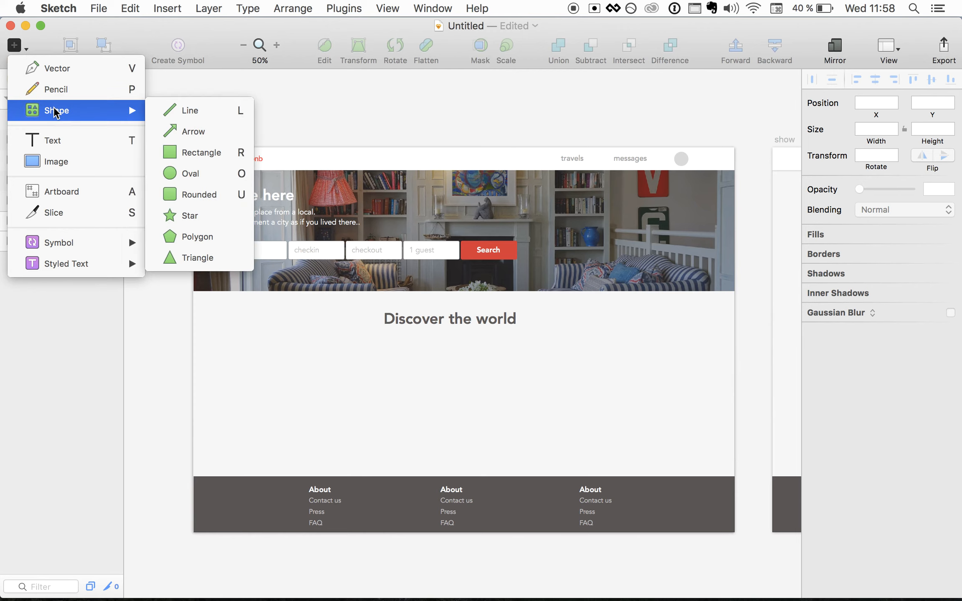
click(184, 155)
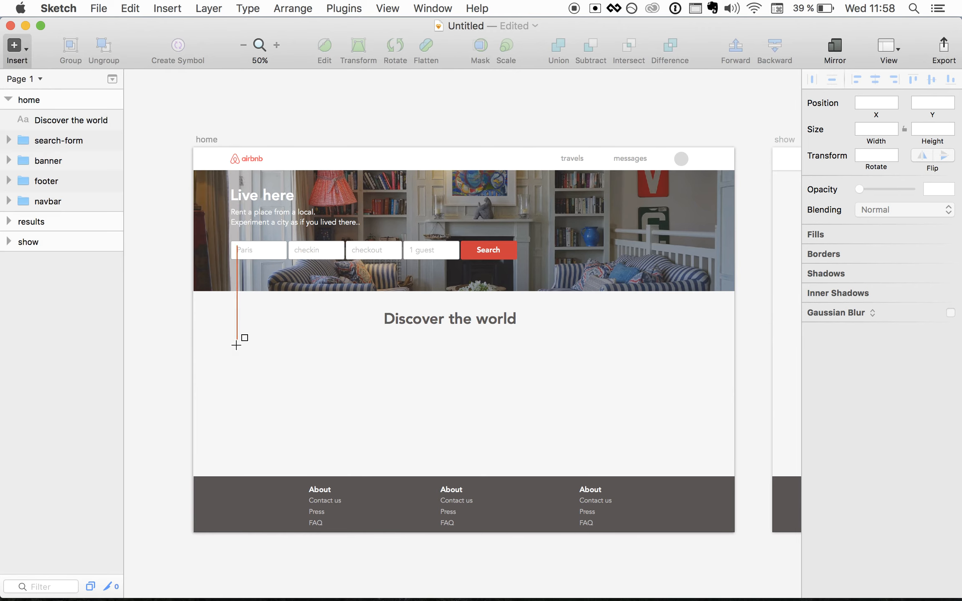
drag(238, 345, 478, 394)
key(super+c)
key(super+v)
key(shift+Right)
key(shift+Right)
key(shift+Right)
key(shift+Right)
key(shift+Right)
key(shift+Right)
key(shift+Right)
key(shift+Right)
key(shift+Right)
key(shift+Right)
key(shift+Right)
key(shift+Right)
key(shift+Right)
key(shift+Right)
key(shift+Right)
key(shift+Right)
key(shift+Right)
key(shift+Right)
key(shift+Right)
key(shift+Right)
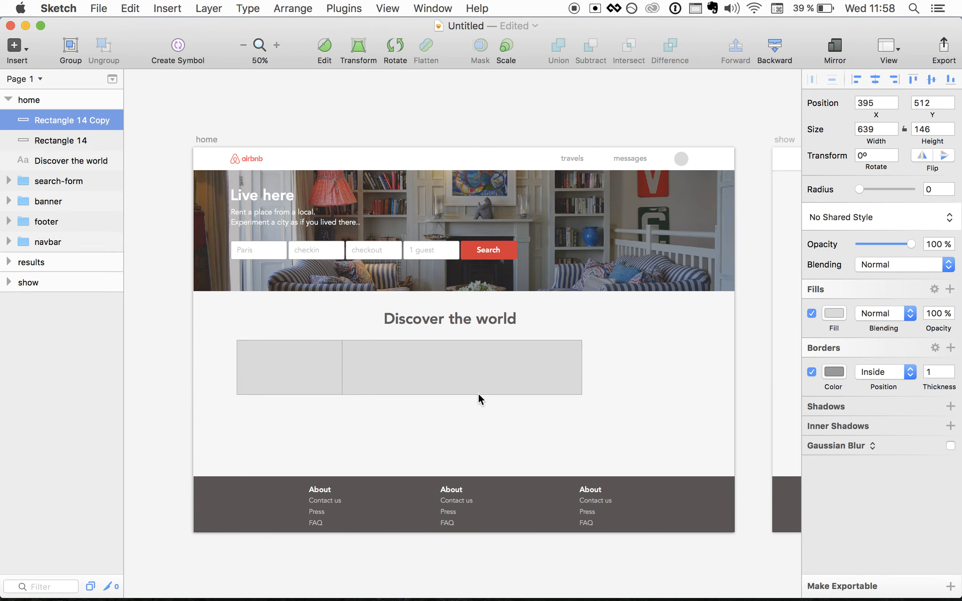
key(shift+Right)
key(shift+Right)
key(shift+Right)
key(shift+Right)
key(shift+Right)
key(shift+Right)
key(shift+Right)
key(shift+Right)
key(shift+Right)
key(shift+Right)
key(shift+Right)
key(shift+Right)
key(shift+Right)
key(shift+Right)
key(shift+Right)
key(shift+Right)
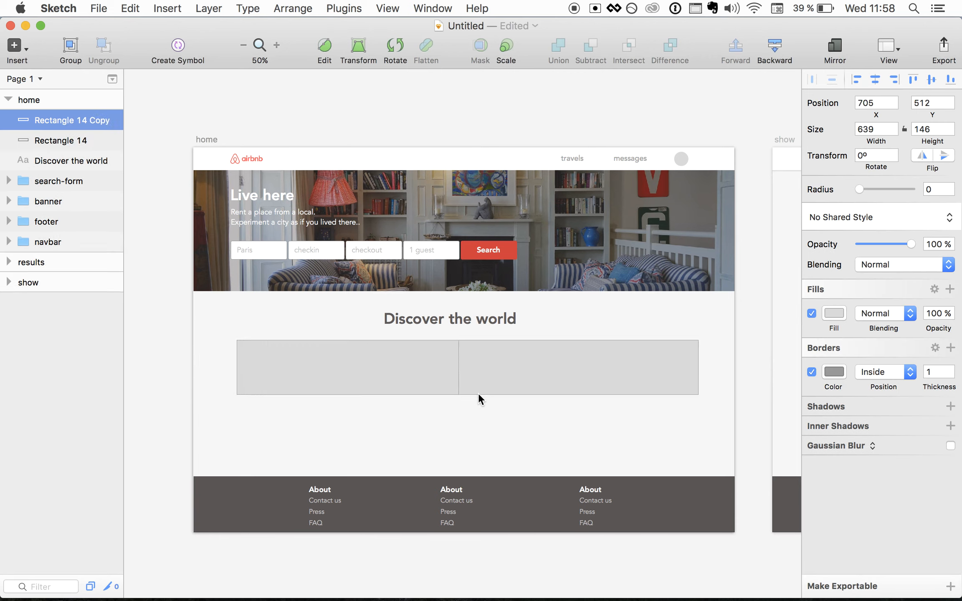
drag(459, 368, 488, 363)
click(398, 436)
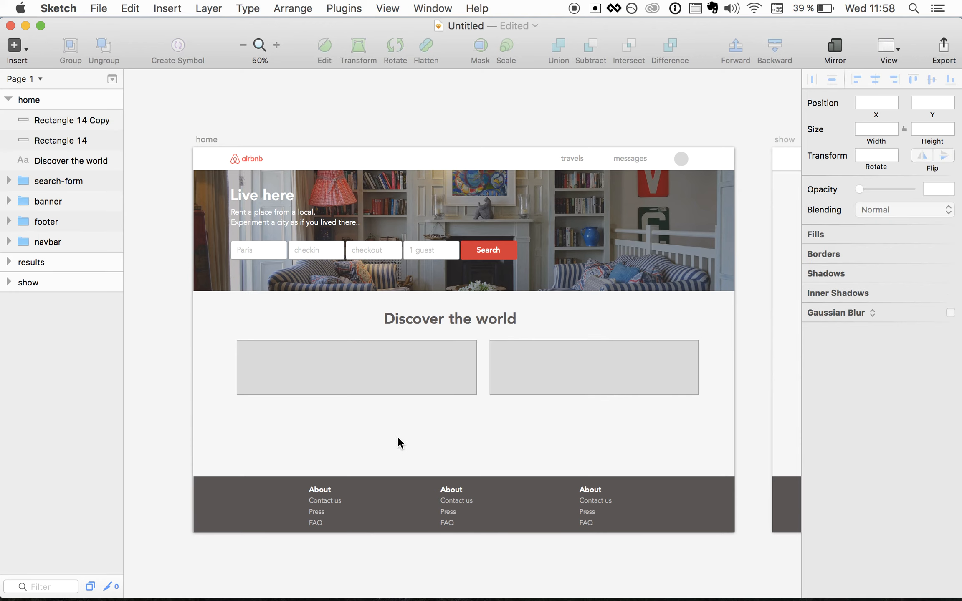
- Add a size 30 "Lisbon" label positioned inside the left tile
key(t)
click(335, 371)
text(Lisbon)
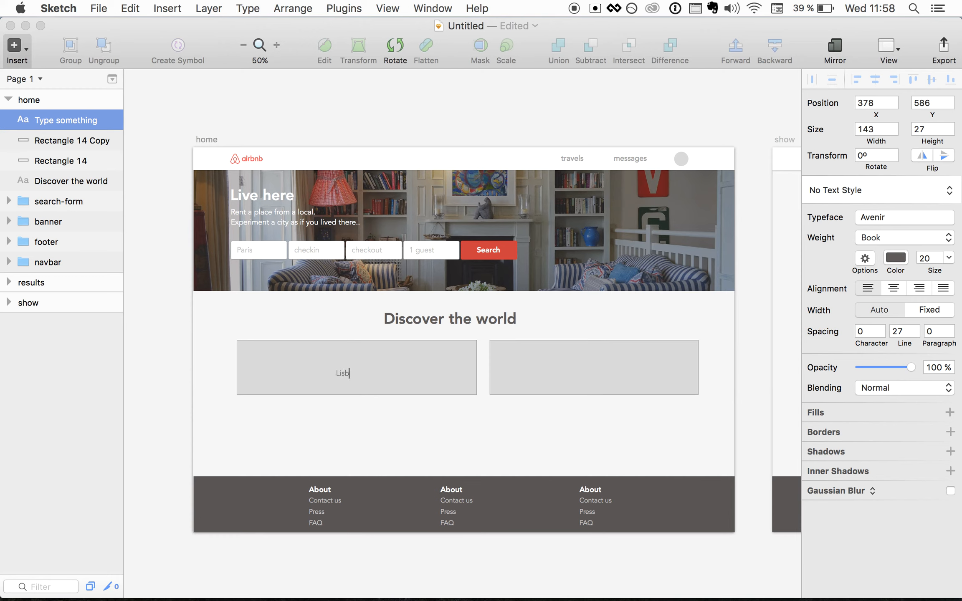
click(924, 259)
key(Left)
key(shift+Right)
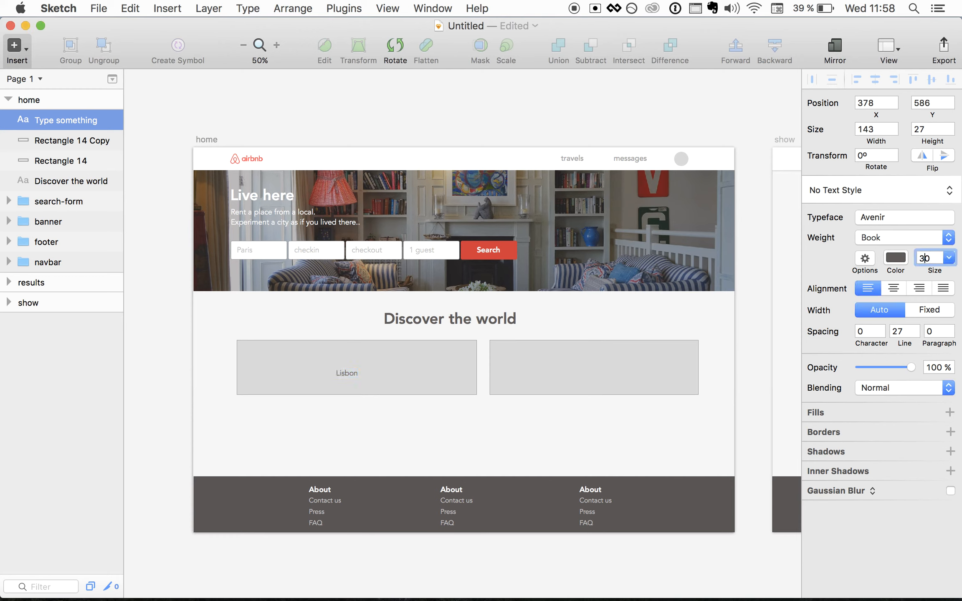
text(3)
key(Return)
click(518, 438)
click(364, 377)
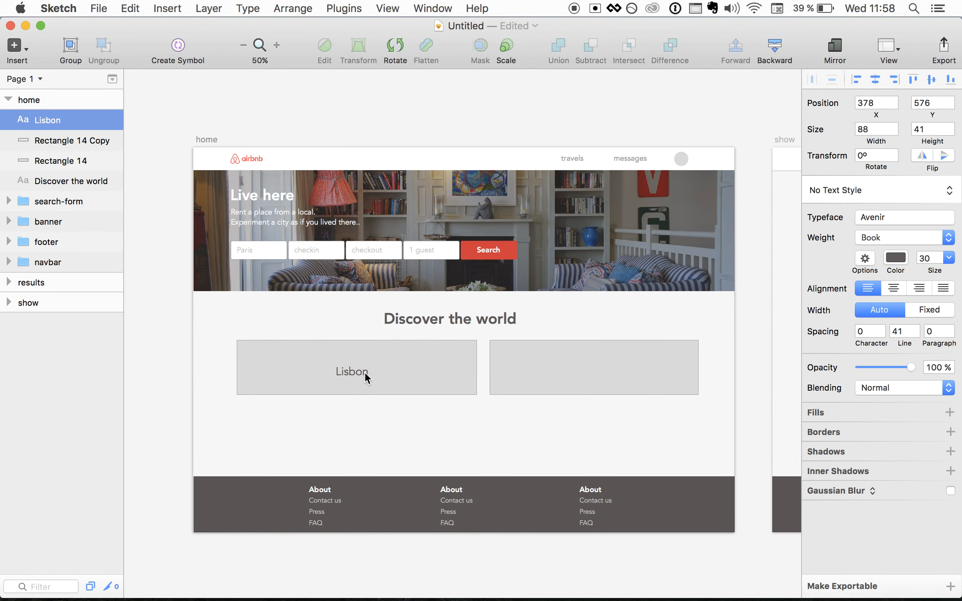
key(shift+Up)
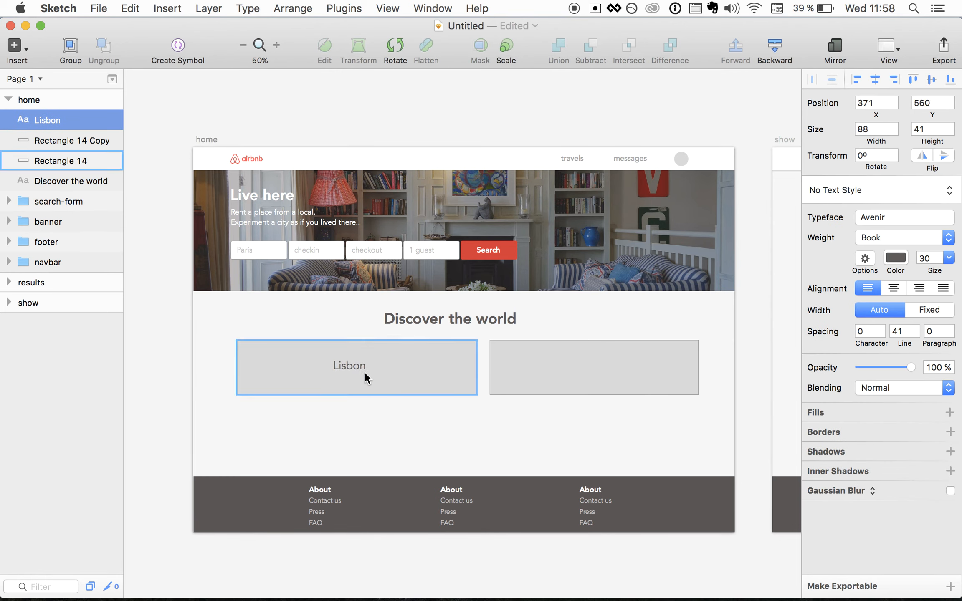
key(Right)
key(Right)
key(Right)
key(Down)
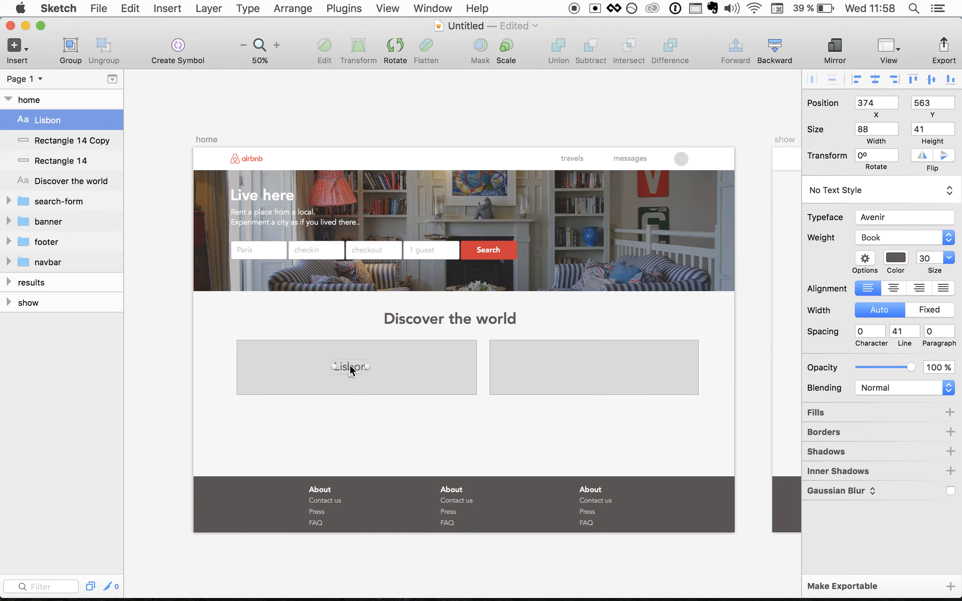
- Duplicate the label into the right tile and change it to "Paris"
key(super+d)
key(shift+Right)
key(shift+Right)
key(shift+Right)
key(shift+Right)
key(shift+Right)
key(shift+Right)
key(shift+Right)
key(shift+Right)
key(shift+Right)
key(shift+Right)
key(shift+Right)
key(shift+Right)
key(shift+Right)
key(shift+Right)
key(shift+Right)
key(shift+Right)
key(shift+Right)
key(shift+Right)
key(shift+Right)
key(shift+Right)
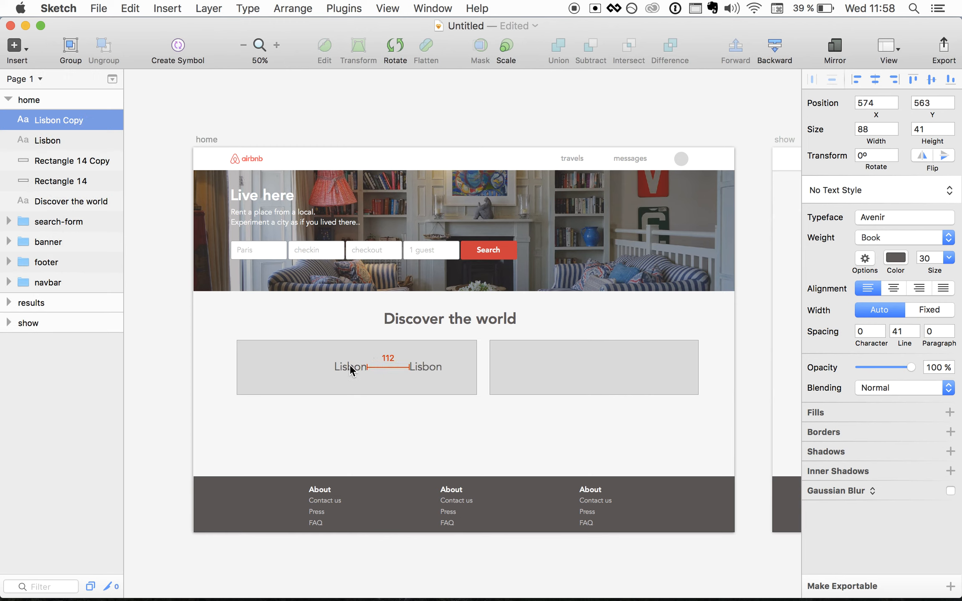
key(shift+Right)
key(shift+Right)
key(shift+Right)
key(shift+Right)
key(shift+Right)
key(shift+Right)
key(shift+Right)
key(shift+Right)
key(shift+Right)
key(shift+Right)
key(shift+Right)
key(shift+Right)
key(shift+Right)
key(shift+Right)
key(shift+Right)
key(shift+Right)
key(shift+Right)
key(shift+Right)
key(shift+Right)
key(shift+Right)
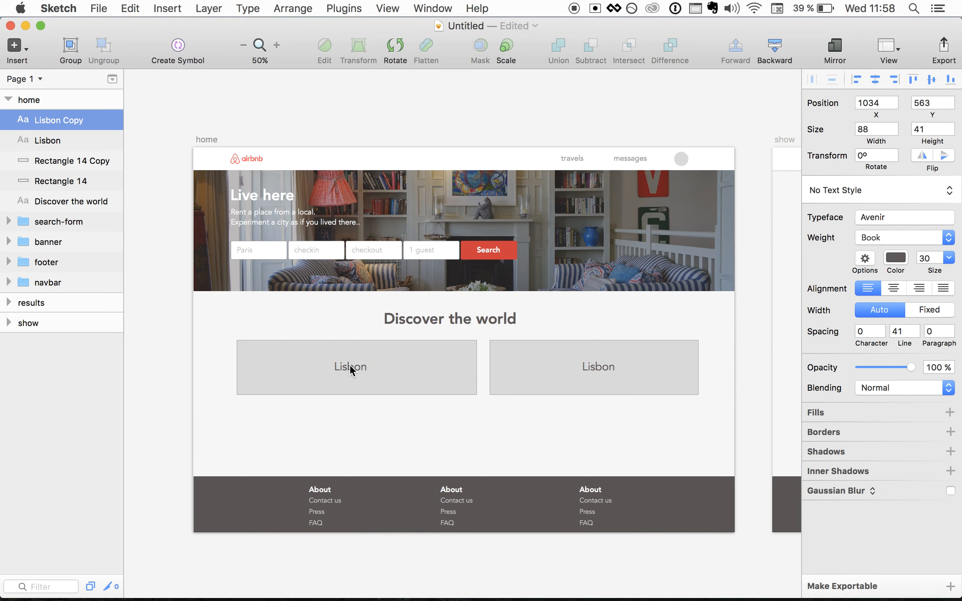
double_click(594, 365)
text(Paris)
click(551, 457)
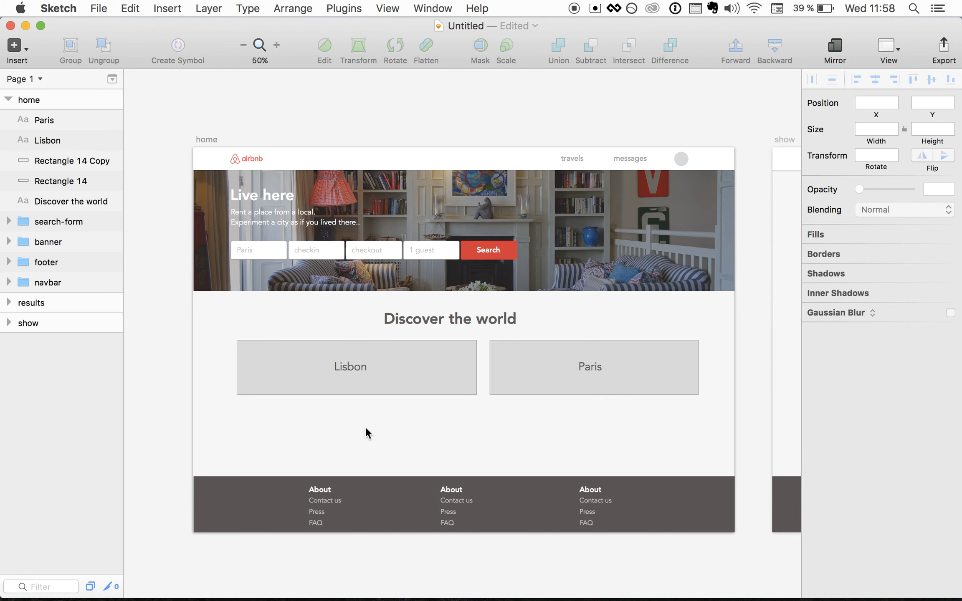
- Duplicate the Lisbon tile and label below the original, narrowing the copy and widening its label
click(355, 387)
shift+click(350, 368)
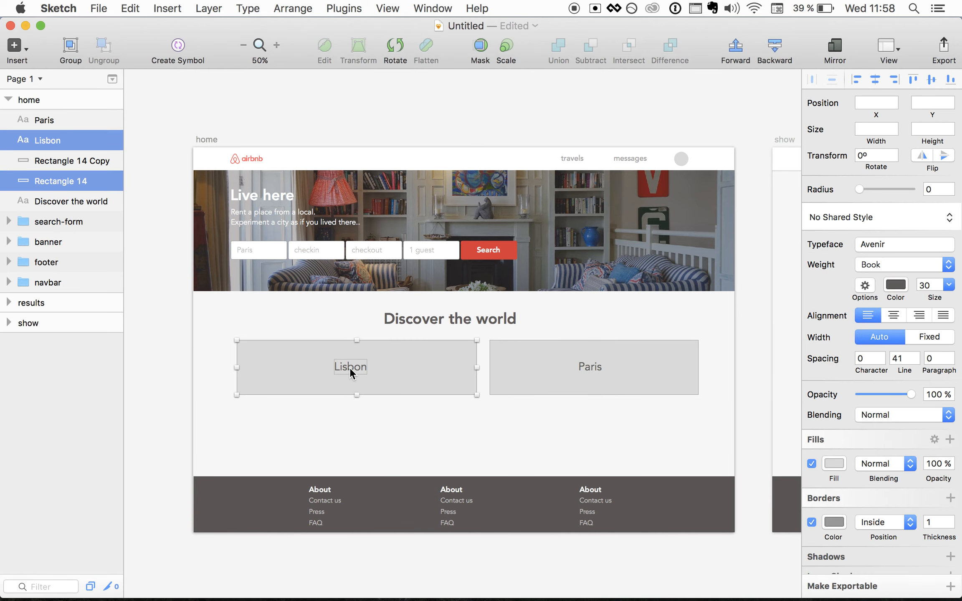
key(super+d)
key(shift+Down)
key(shift+Down)
key(shift+Down)
key(shift+Down)
key(shift+Down)
key(shift+Down)
key(shift+Down)
key(shift+Down)
key(shift+Down)
key(shift+Down)
key(shift+Down)
key(shift+Down)
key(shift+Down)
key(shift+Down)
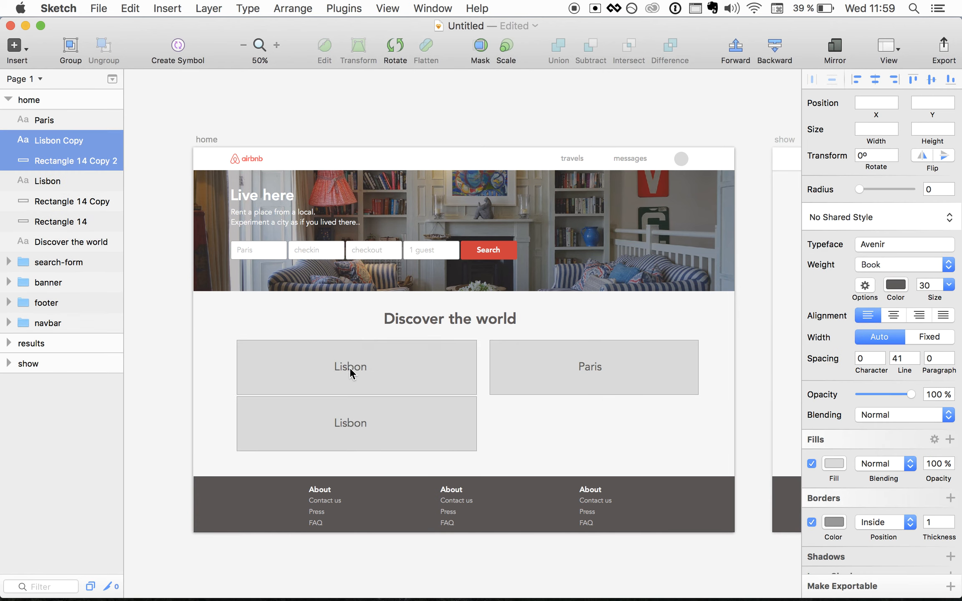
drag(477, 430, 394, 428)
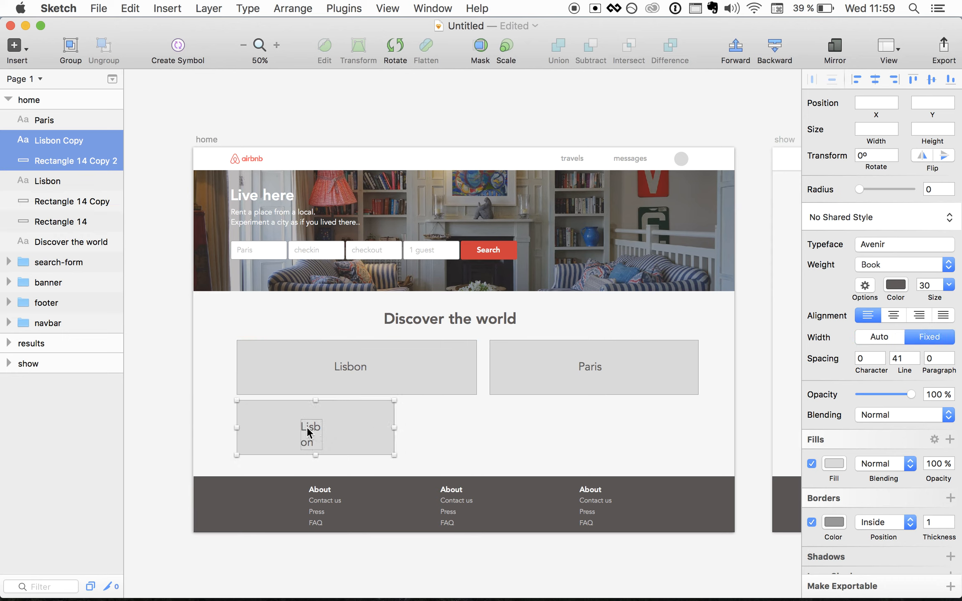
click(441, 425)
double_click(302, 429)
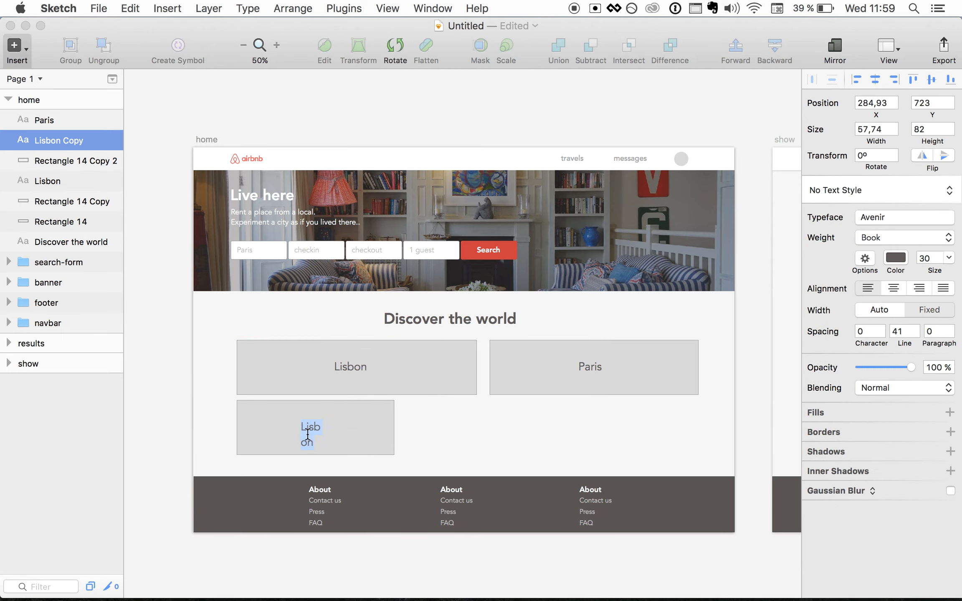
click(322, 431)
click(313, 427)
drag(322, 431, 346, 432)
- Rename the copied label to 'Amsterdam' and widen it so it sits on one line
double_click(330, 426)
text(Amsterdam)
click(490, 434)
click(347, 426)
click(358, 438)
click(356, 432)
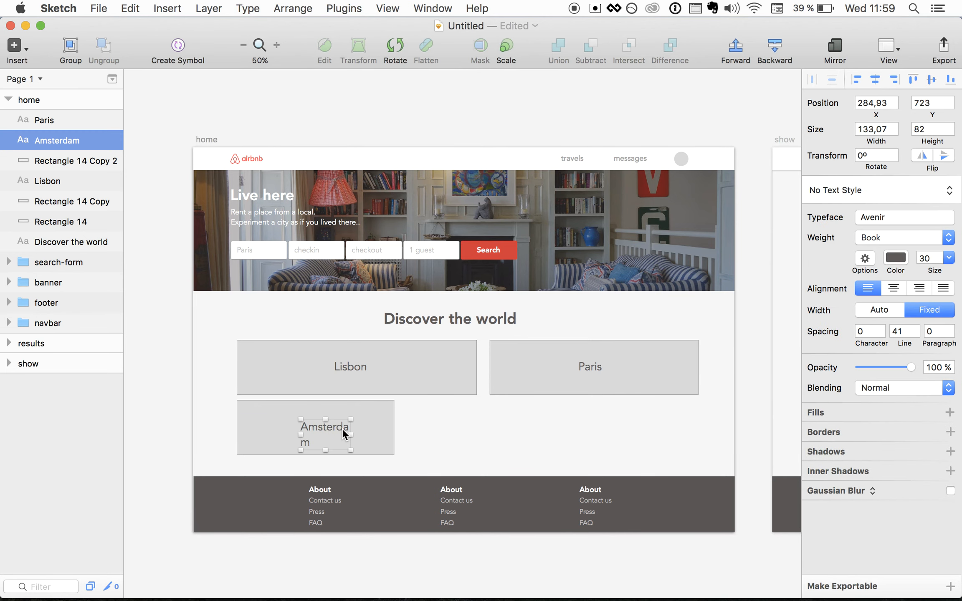
drag(350, 426, 303, 417)
key(shift+Left)
key(shift+Left)
key(shift+Left)
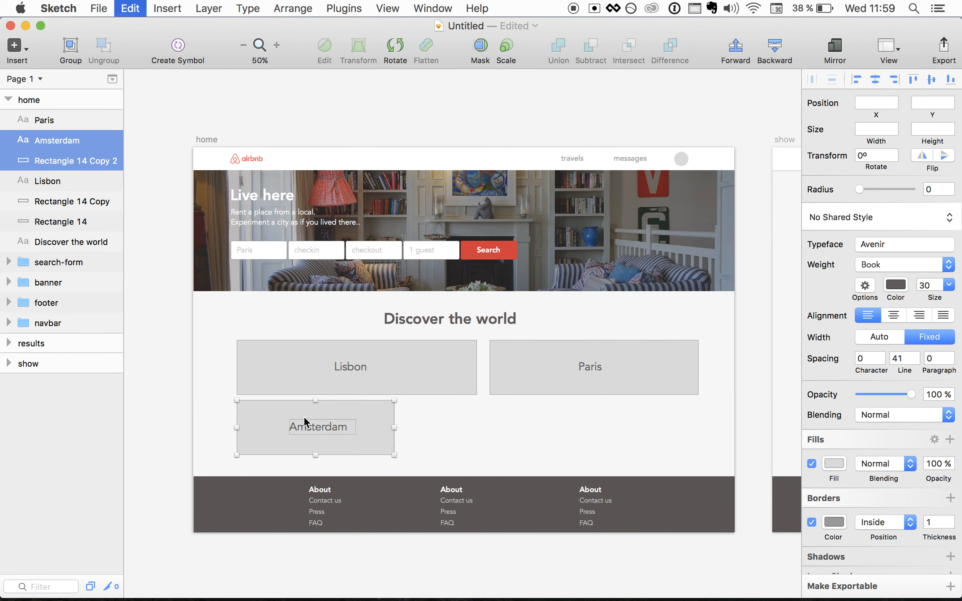
- Duplicate the Amsterdam tile to its right and relabel the copy 'Sao Paulo'
key(super+d)
key(shift+Right)
key(shift+Right)
key(shift+Right)
key(shift+Right)
key(shift+Right)
key(shift+Right)
key(shift+Right)
key(shift+Right)
key(shift+Right)
key(shift+Right)
key(shift+Right)
key(shift+Right)
key(shift+Right)
key(shift+Right)
key(shift+Right)
key(shift+Right)
key(shift+Right)
key(shift+Right)
key(shift+Right)
key(shift+Right)
key(shift+Right)
key(shift+Right)
key(shift+Right)
key(shift+Right)
key(shift+Right)
key(shift+Right)
key(shift+Right)
key(shift+Right)
key(shift+Right)
key(shift+Right)
key(shift+Right)
key(shift+Right)
key(shift+Right)
key(shift+Right)
key(shift+Right)
key(shift+Right)
key(shift+Right)
key(shift+Right)
key(shift+Right)
key(shift+Right)
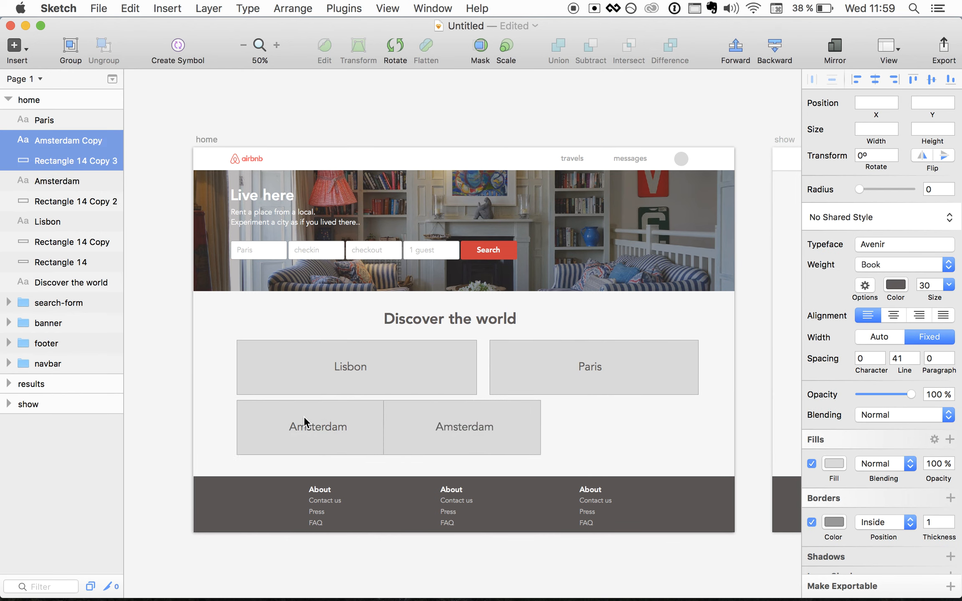
key(shift+Left)
key(shift+Left)
key(shift+Left)
key(shift+Left)
key(shift+Left)
key(shift+Left)
key(Left)
key(Left)
key(Left)
key(Left)
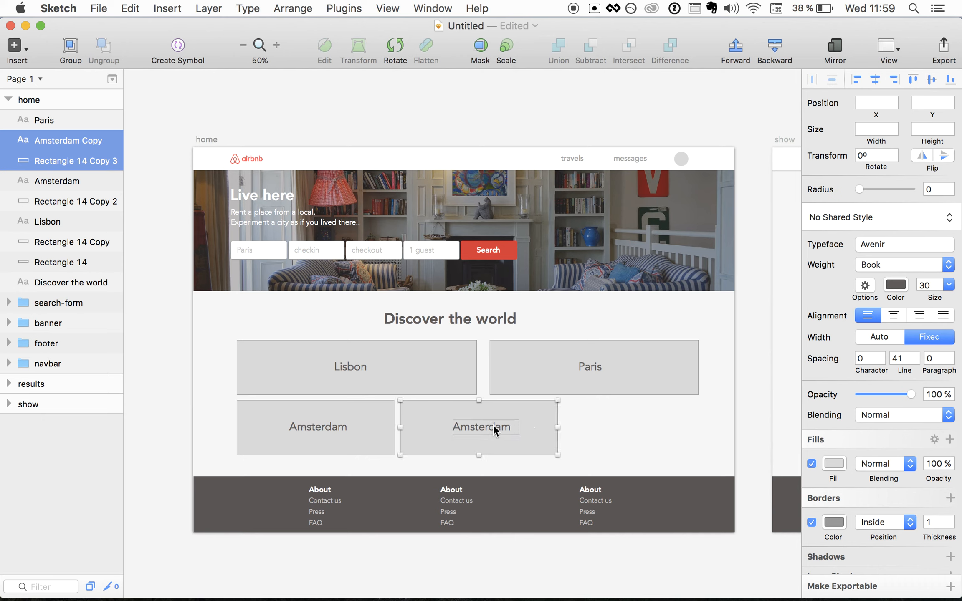
click(528, 433)
double_click(482, 427)
text(Sao Paulo)
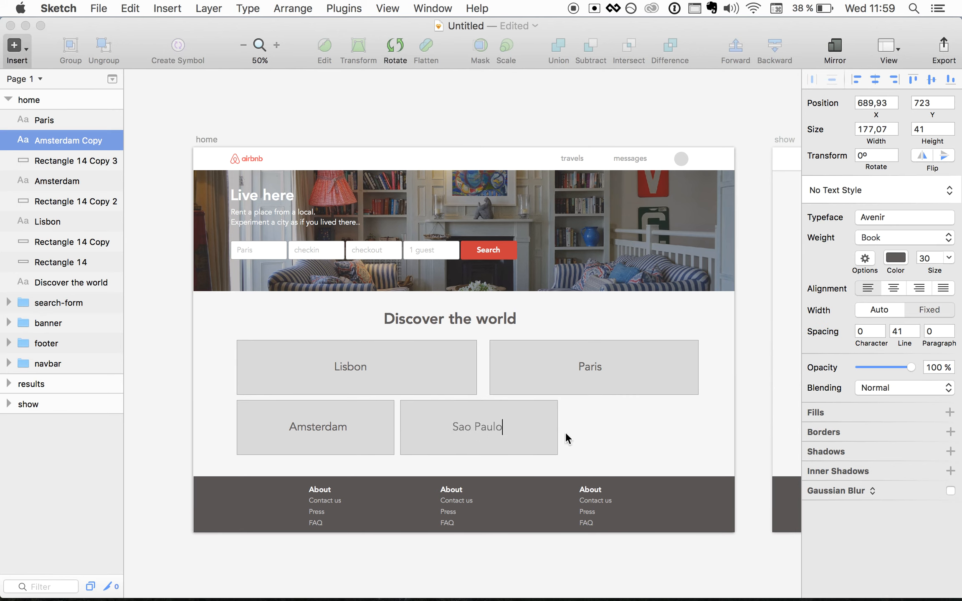
click(579, 442)
- Duplicate the Sao Paulo tile further right, narrow it, and label it Berlin, centred in its tile
drag(588, 454, 456, 413)
key(super+d)
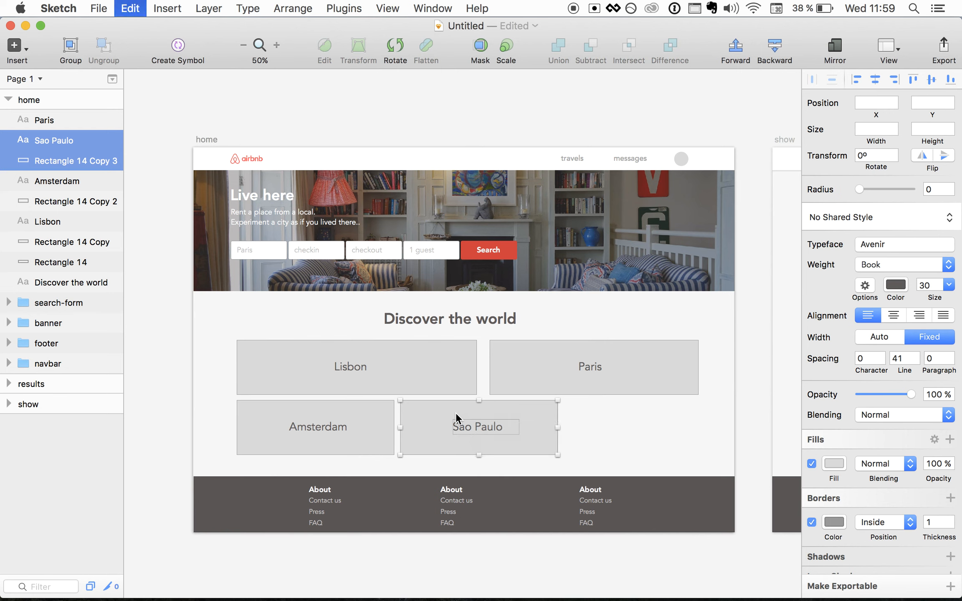
key(shift+Right)
key(shift+Right)
key(shift+Right)
key(shift+Right)
key(shift+Right)
key(shift+Right)
key(shift+Right)
key(shift+Right)
key(shift+Right)
key(shift+Right)
key(shift+Right)
key(shift+Right)
key(shift+Right)
key(shift+Right)
key(shift+Right)
key(shift+Right)
key(shift+Right)
key(shift+Right)
key(shift+Right)
key(shift+Right)
key(shift+Right)
key(shift+Right)
key(shift+Right)
key(shift+Right)
key(shift+Right)
key(shift+Right)
key(shift+Right)
key(shift+Right)
key(shift+Right)
key(shift+Right)
key(shift+Right)
key(shift+Right)
key(shift+Right)
key(shift+Right)
key(shift+Right)
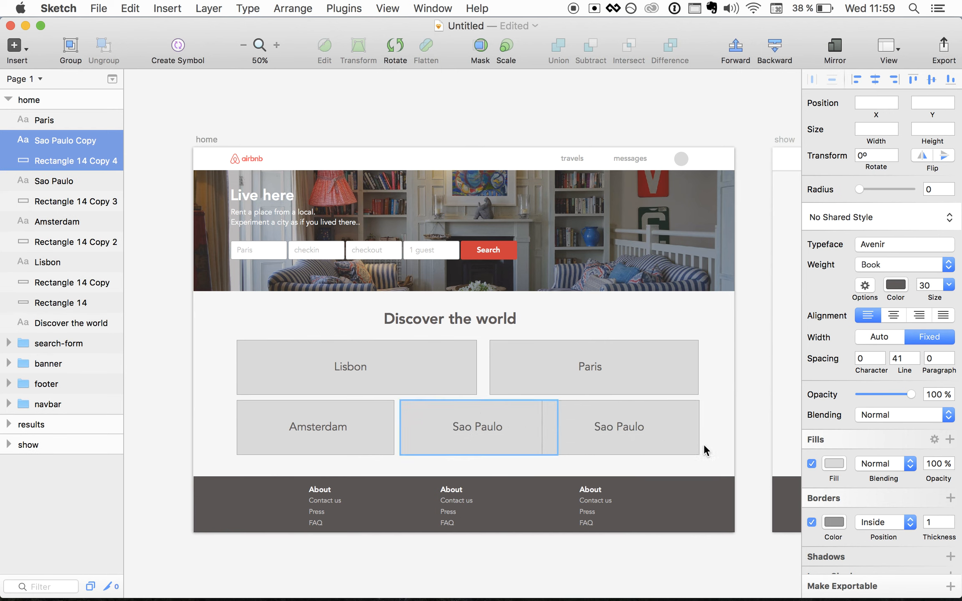
click(583, 436)
drag(543, 430, 566, 430)
double_click(609, 432)
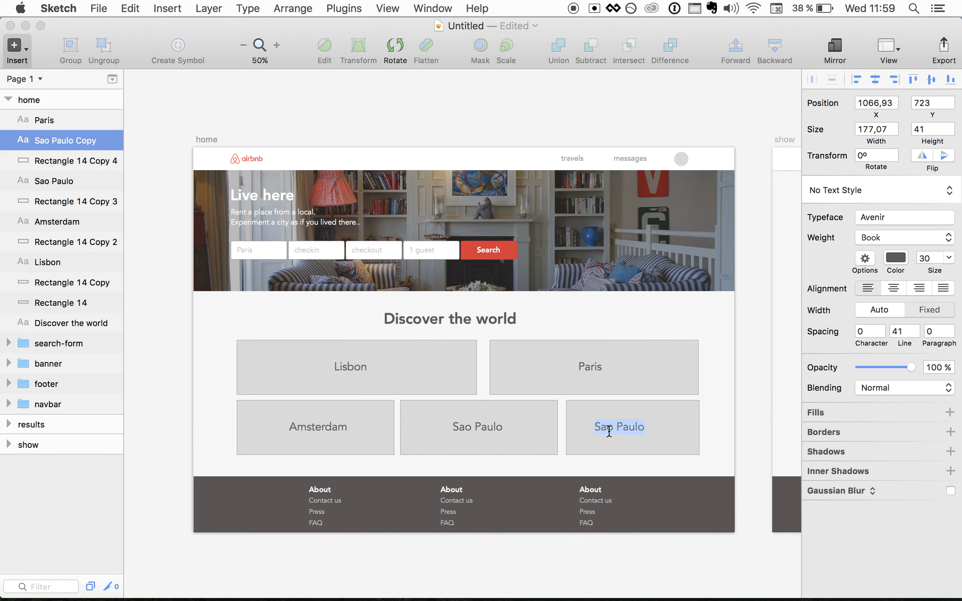
text(Lisbon)
key(BackSpace)
key(BackSpace)
key(BackSpace)
key(BackSpace)
key(BackSpace)
key(BackSpace)
click(655, 410)
click(598, 428)
key(shift+Right)
key(shift+Right)
key(shift+Right)
key(shift+Right)
key(shift+Right)
key(shift+Right)
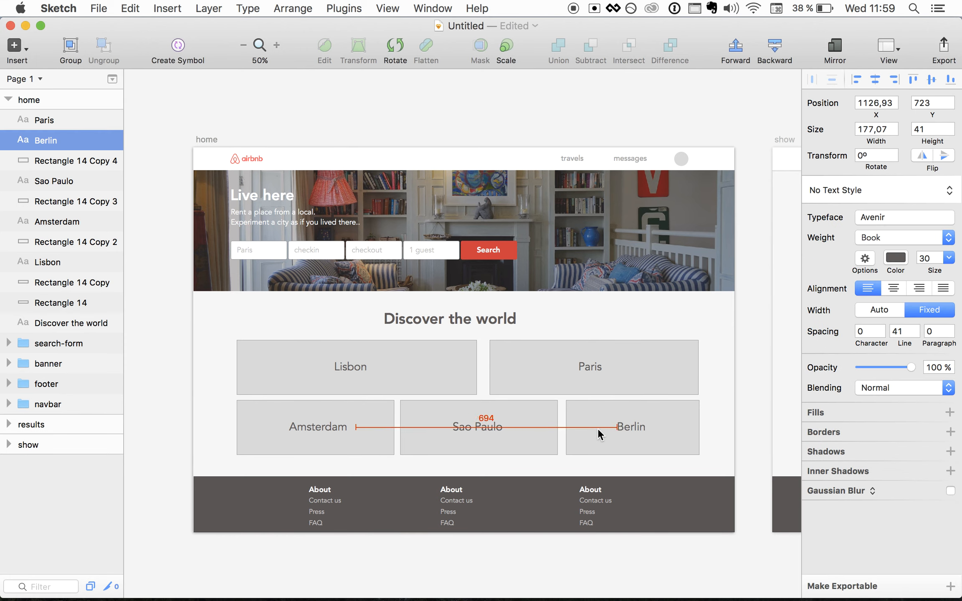
- Even out the tile gaps by nudging Sao Paulo right and widening and shifting Paris left
click(579, 433)
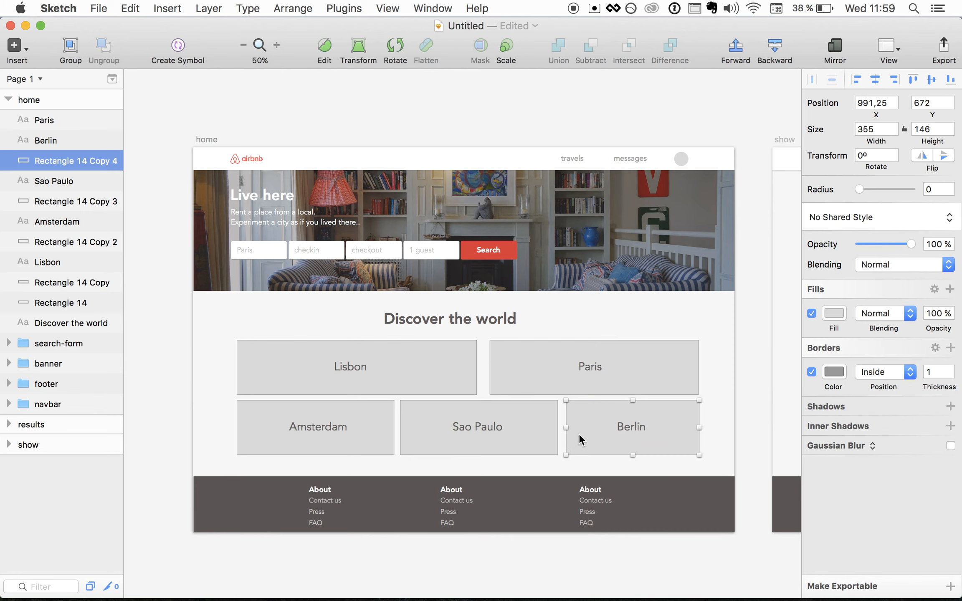
drag(564, 430, 564, 429)
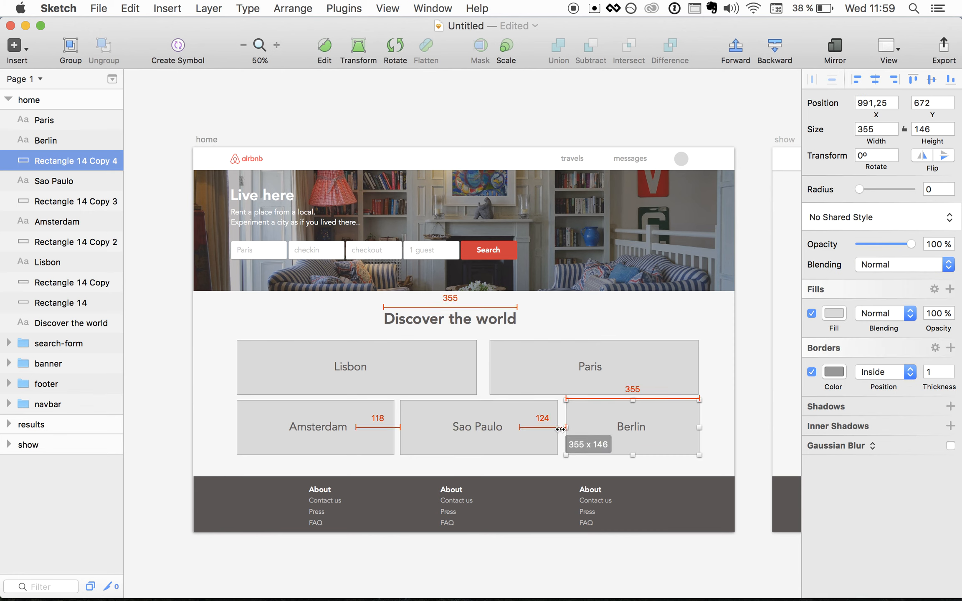
click(534, 437)
key(Right)
key(Right)
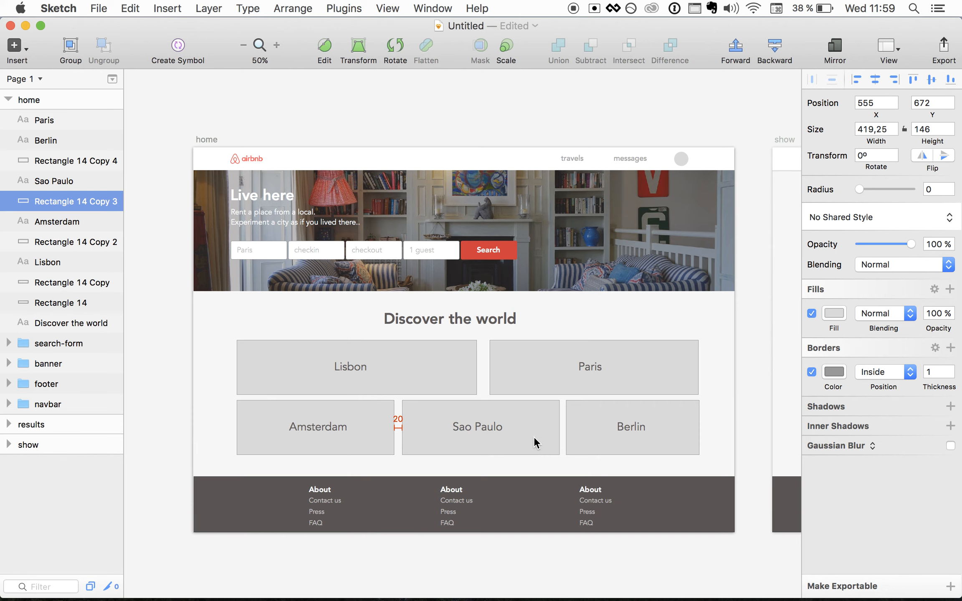
click(525, 371)
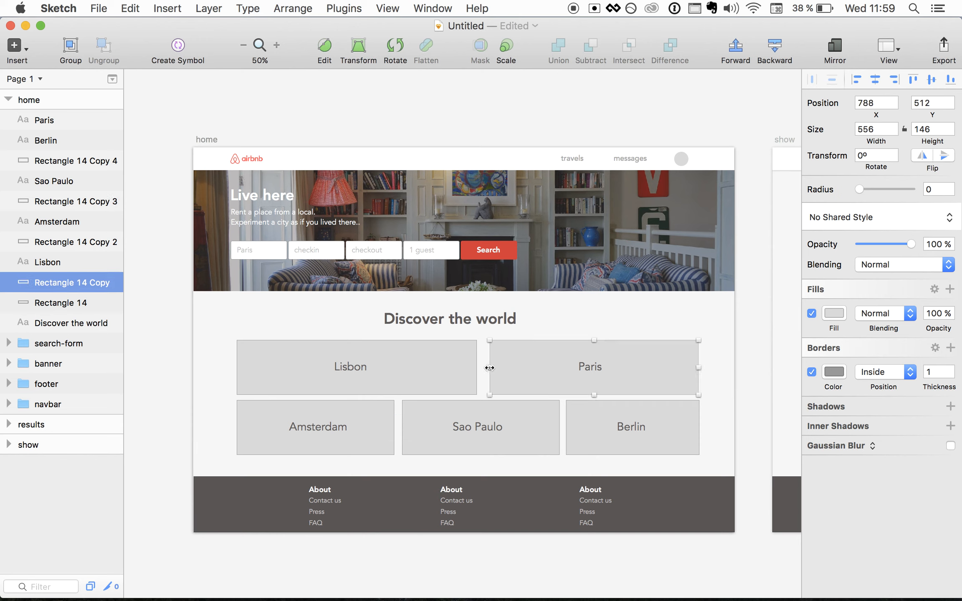
drag(489, 368, 483, 366)
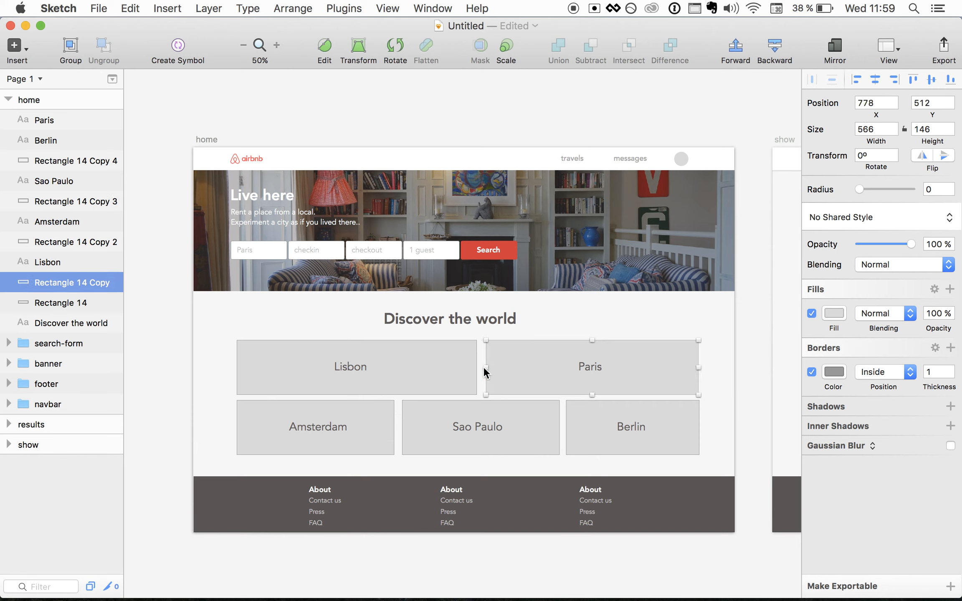
key(Left)
key(Left)
key(Left)
click(227, 353)
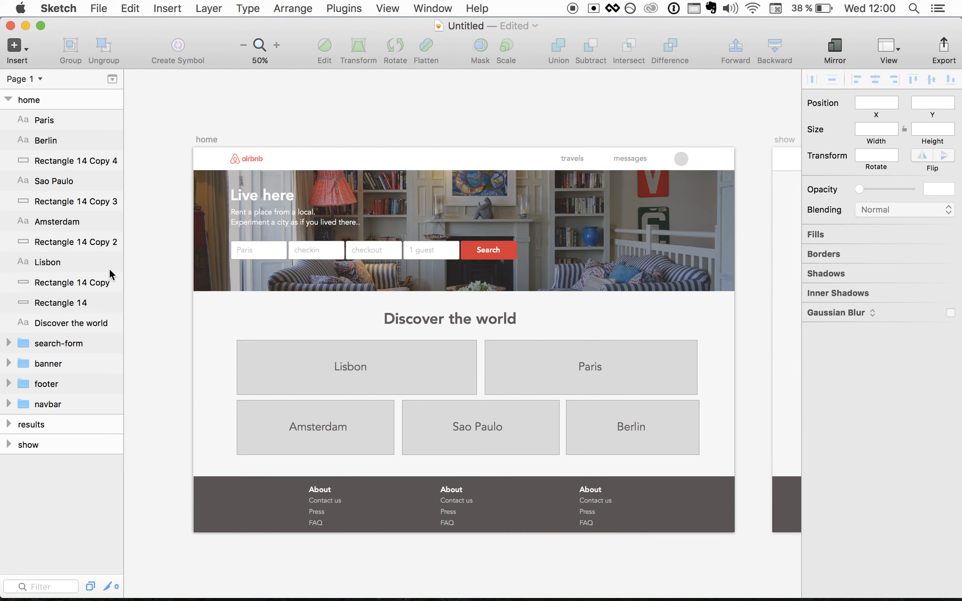
- Group the Paris through Discover the world layers and name the group 'suggestions'
click(53, 120)
shift+click(46, 323)
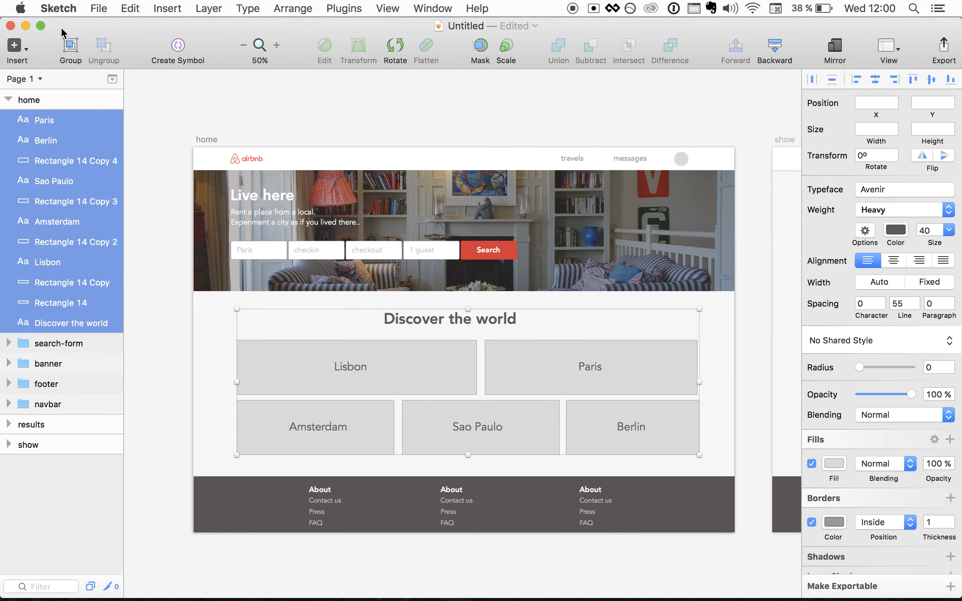
click(68, 50)
double_click(58, 120)
text(suggestions)
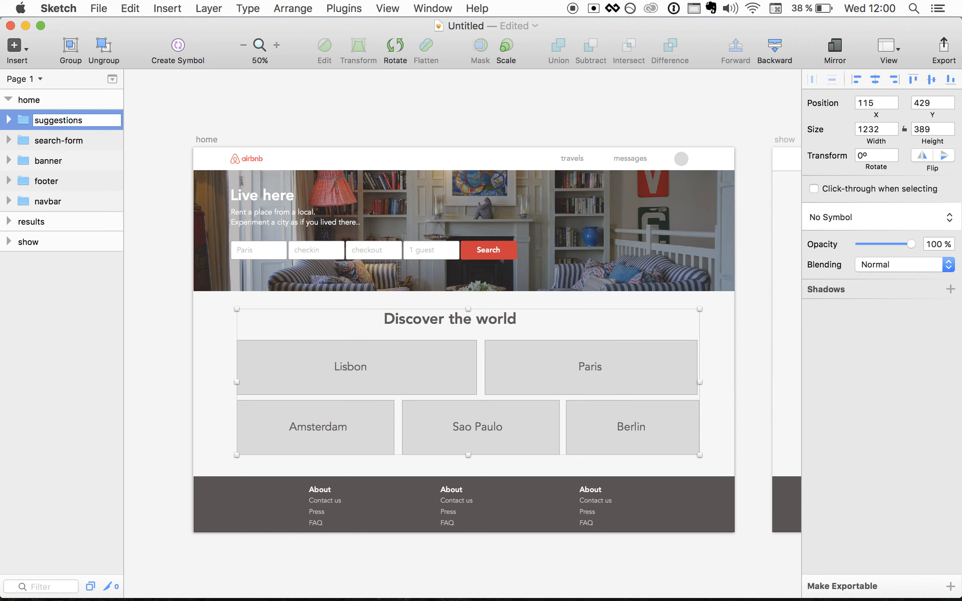
key(Return)
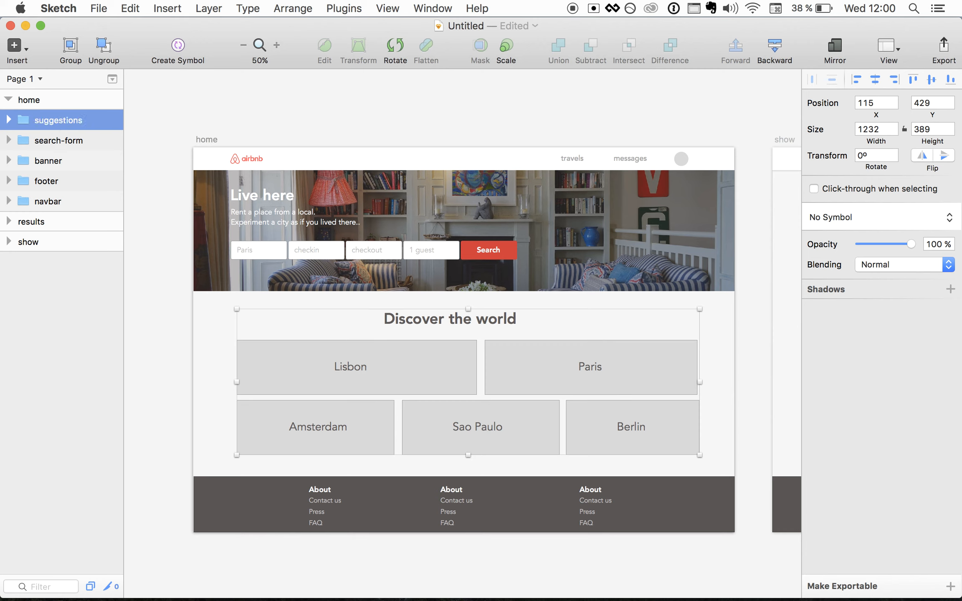
click(166, 340)
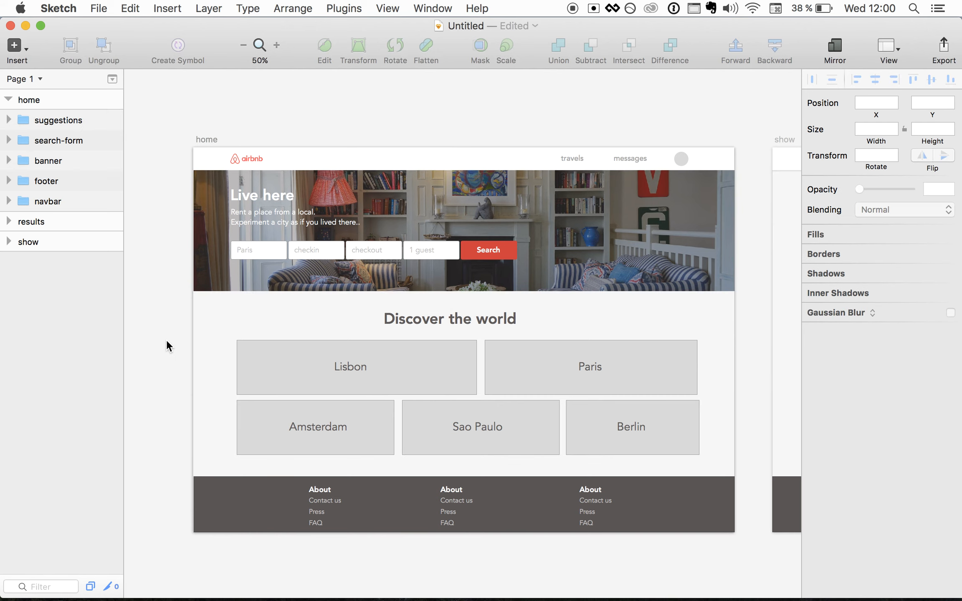
- Collapse the home artboard's layer list and scroll right to bring the show artboard beside home
scroll(166, 340, down, 2)
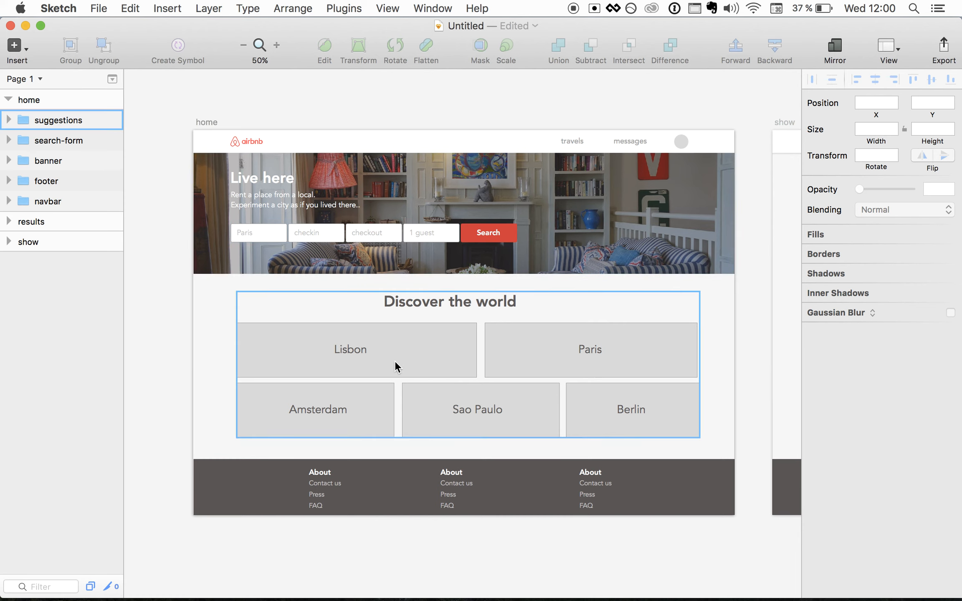
scroll(394, 360, right, 10)
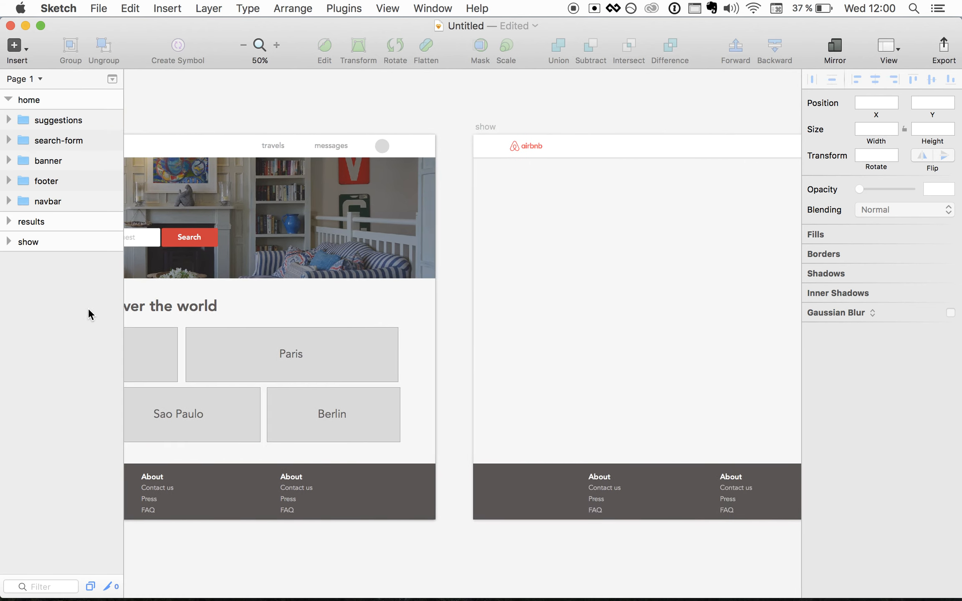
click(8, 100)
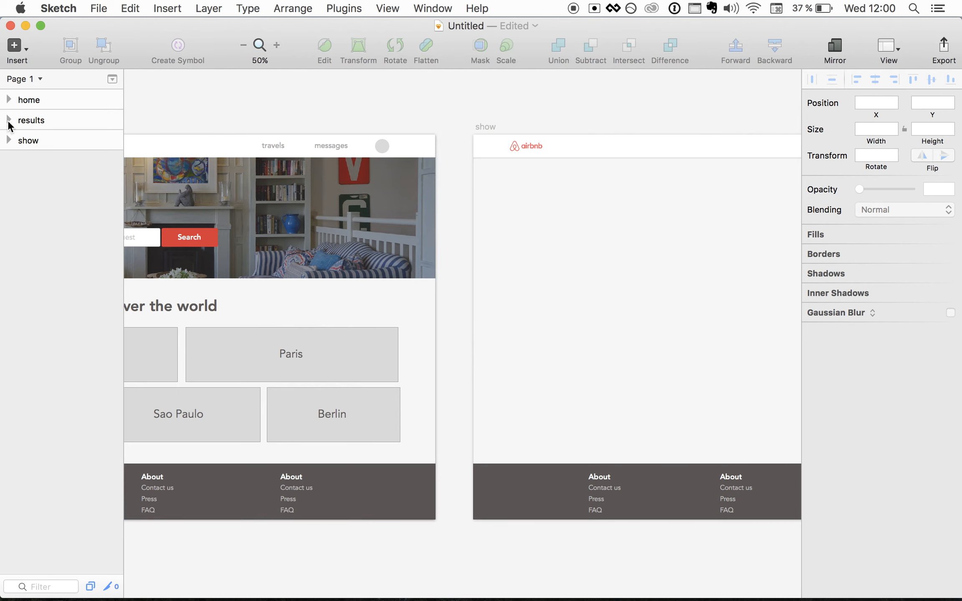
scroll(580, 248, right, 5)
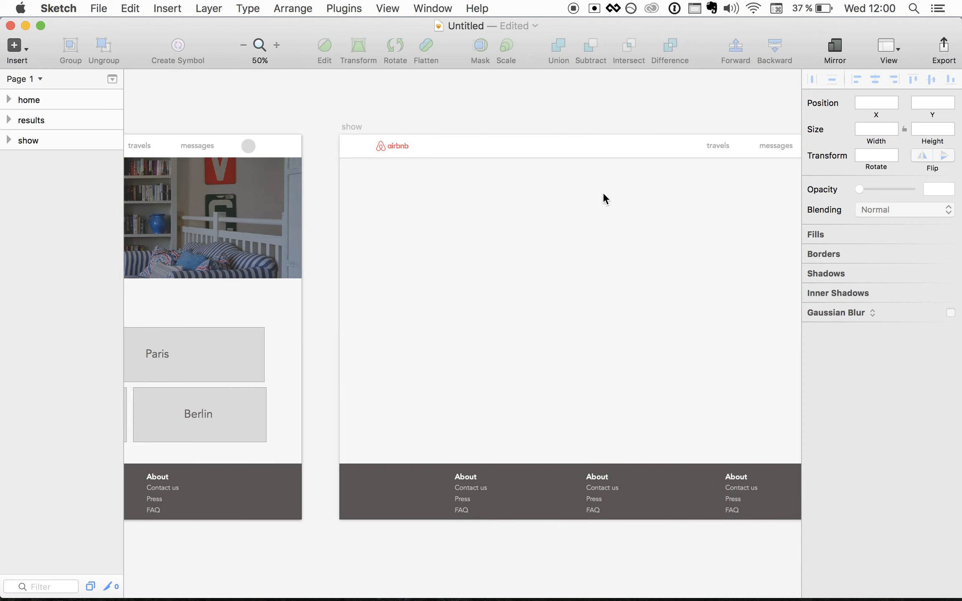
scroll(558, 325, right, 3)
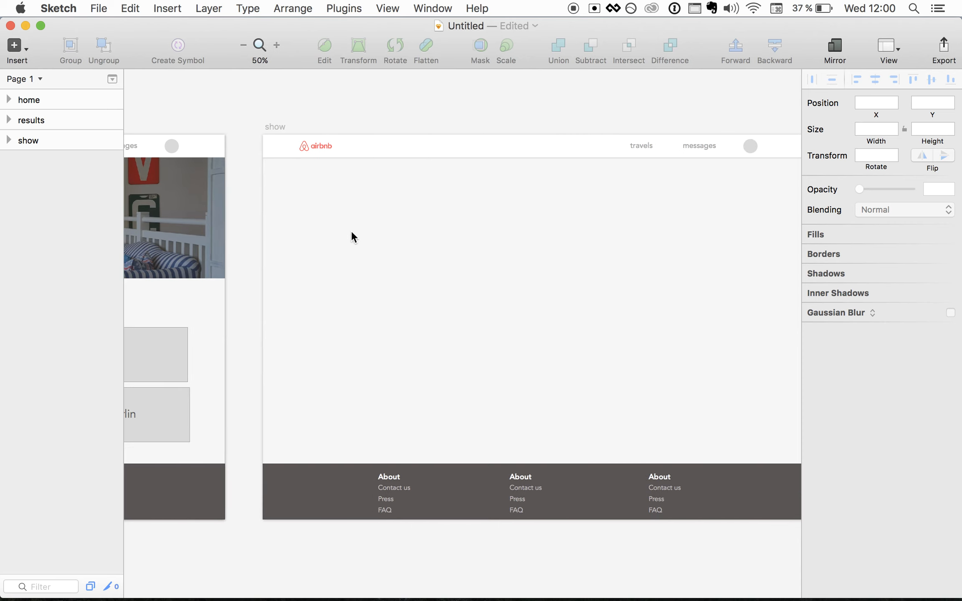
scroll(369, 343, right, 20)
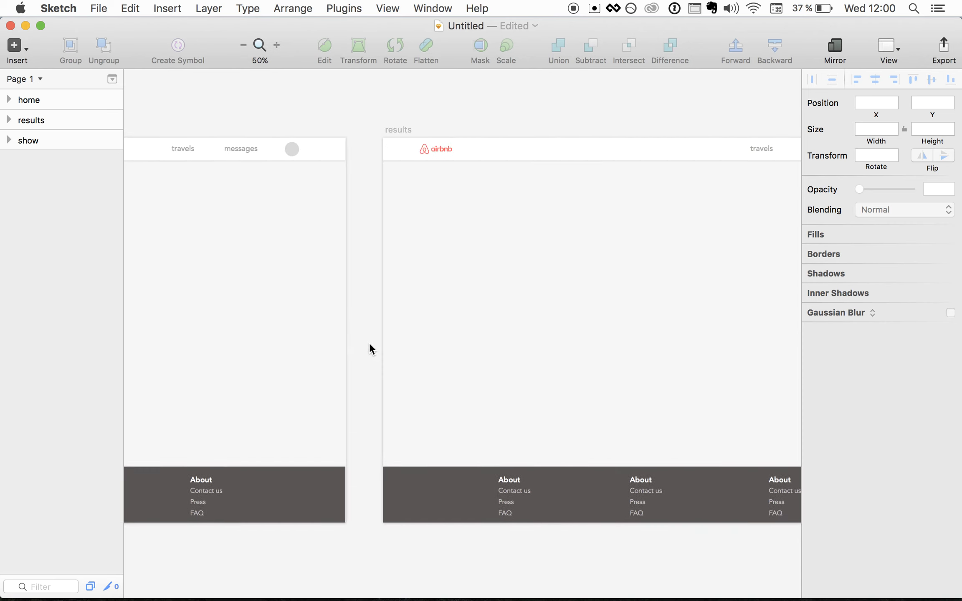
scroll(515, 329, left, 20)
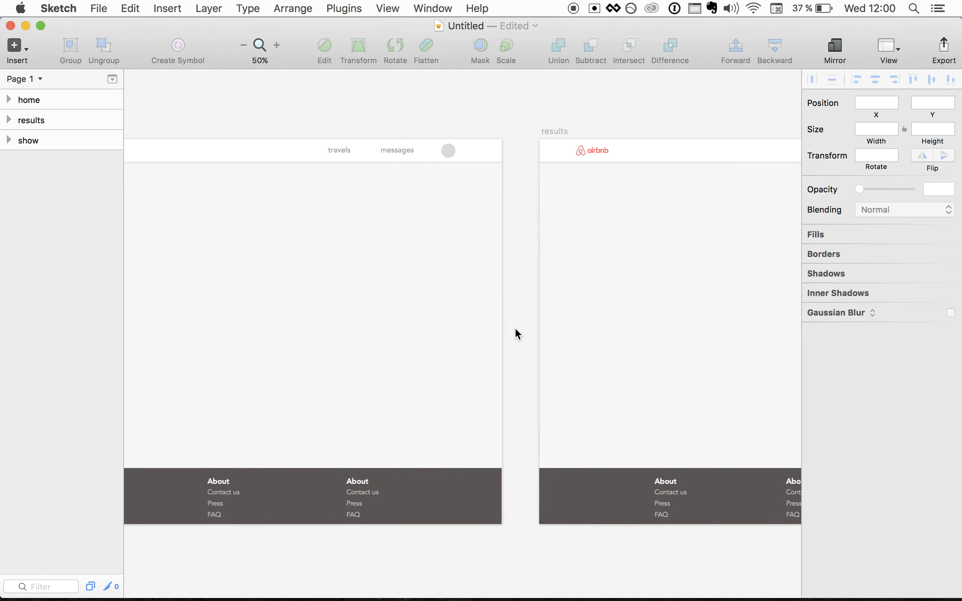
scroll(515, 330, left, 6)
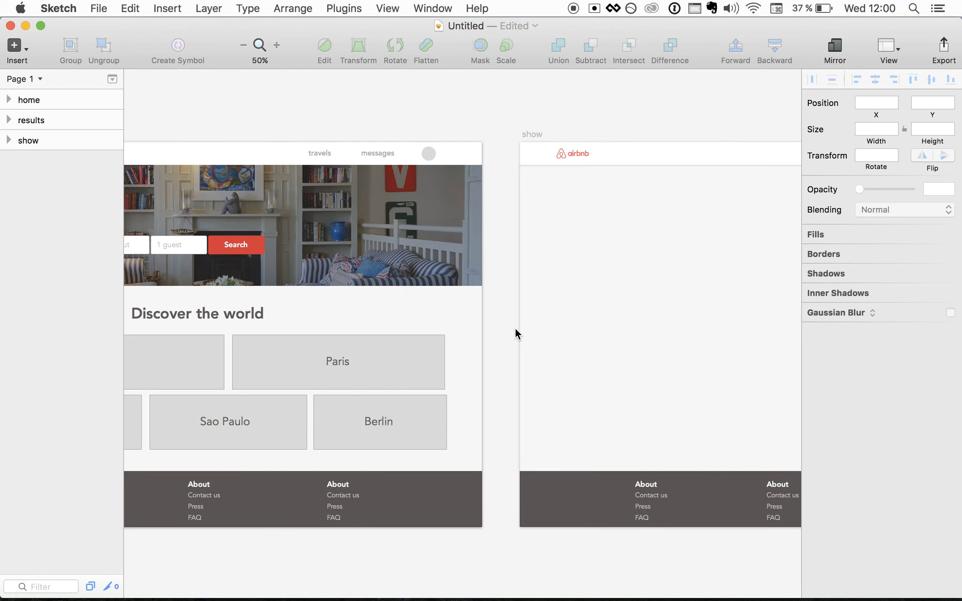